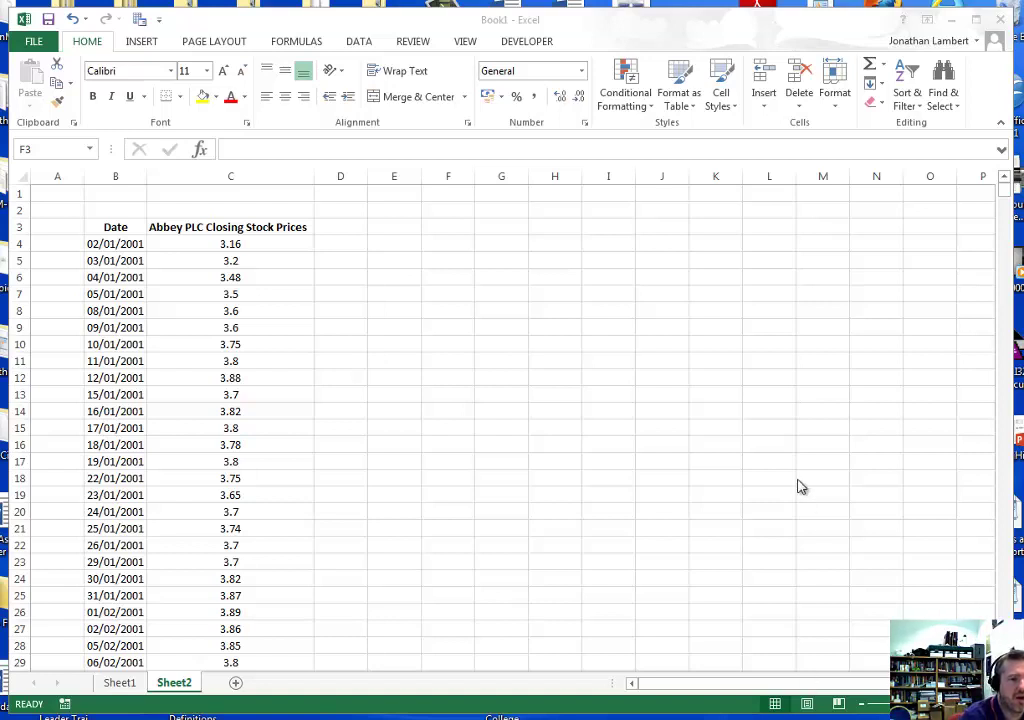
Step: Enter the label "Data Set Size" in cell E4 and fit column E's width to the text
left_click(395, 242)
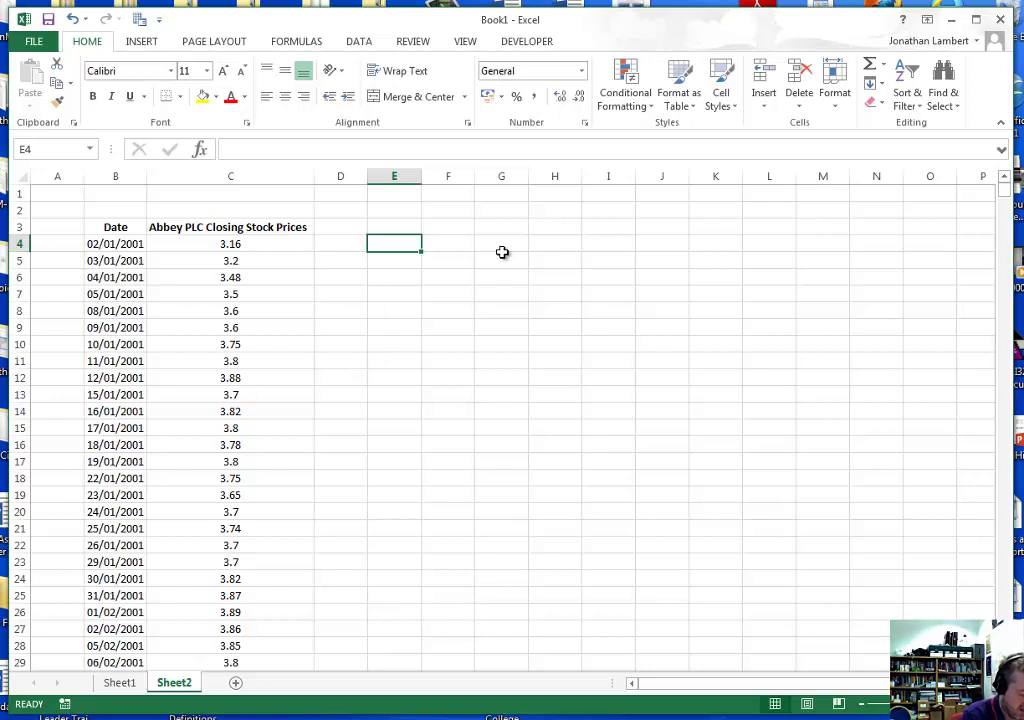
type("Data Set Size")
key("Return")
key("Up")
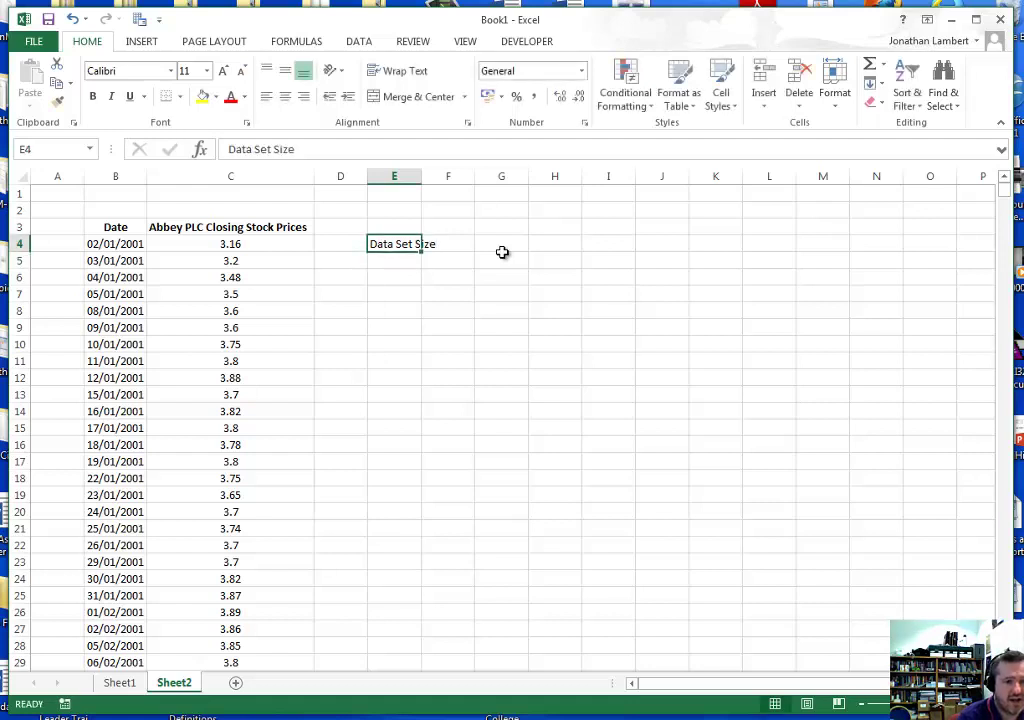
double_click(421, 176)
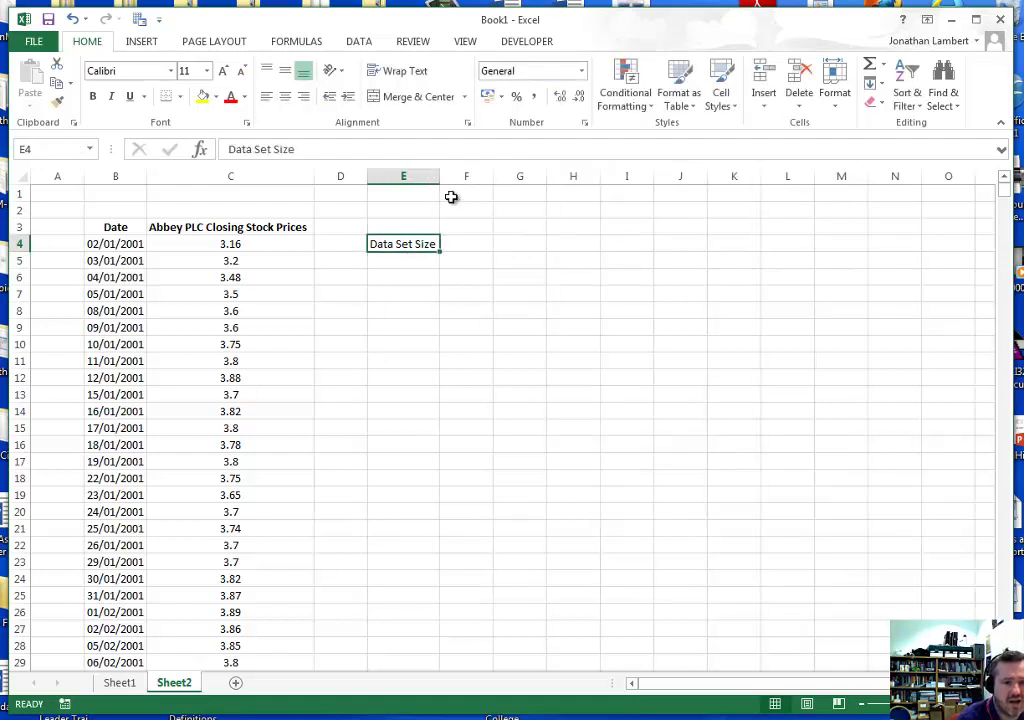
Step: Count the closing stock prices in cell F4 with the formula =COUNT(C4:C2791)
left_click(482, 248)
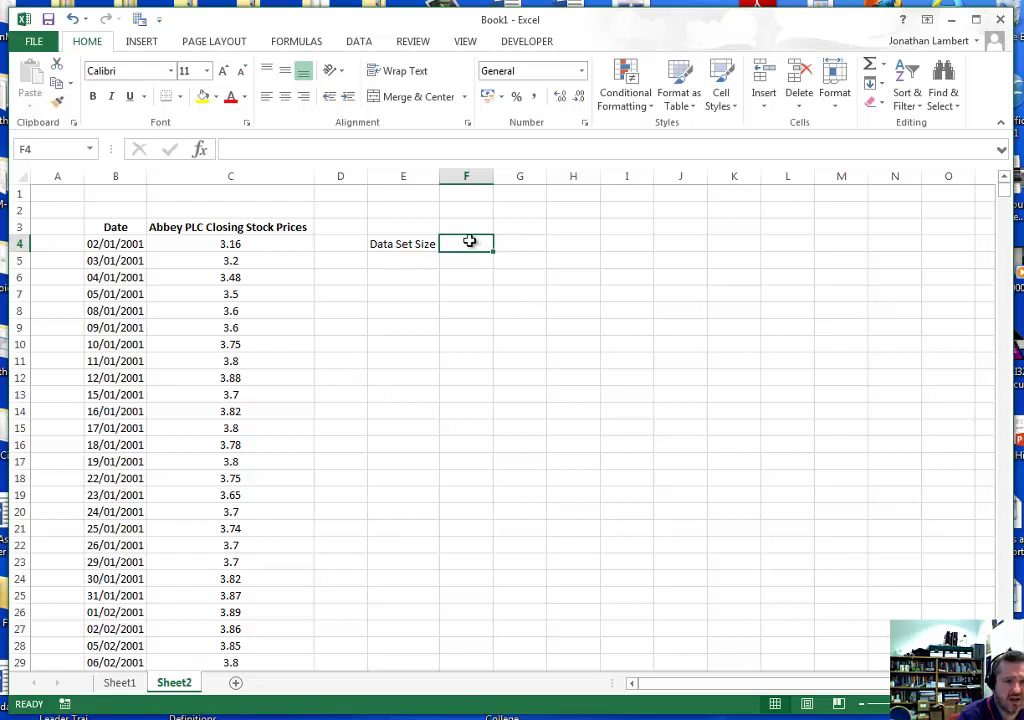
type("=")
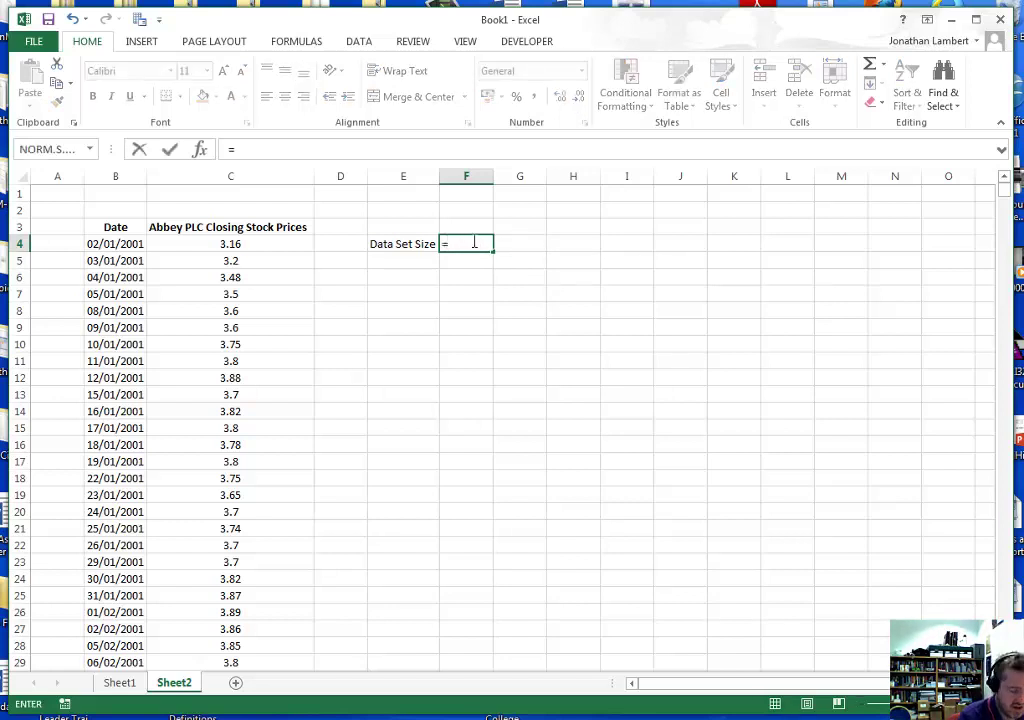
type("count")
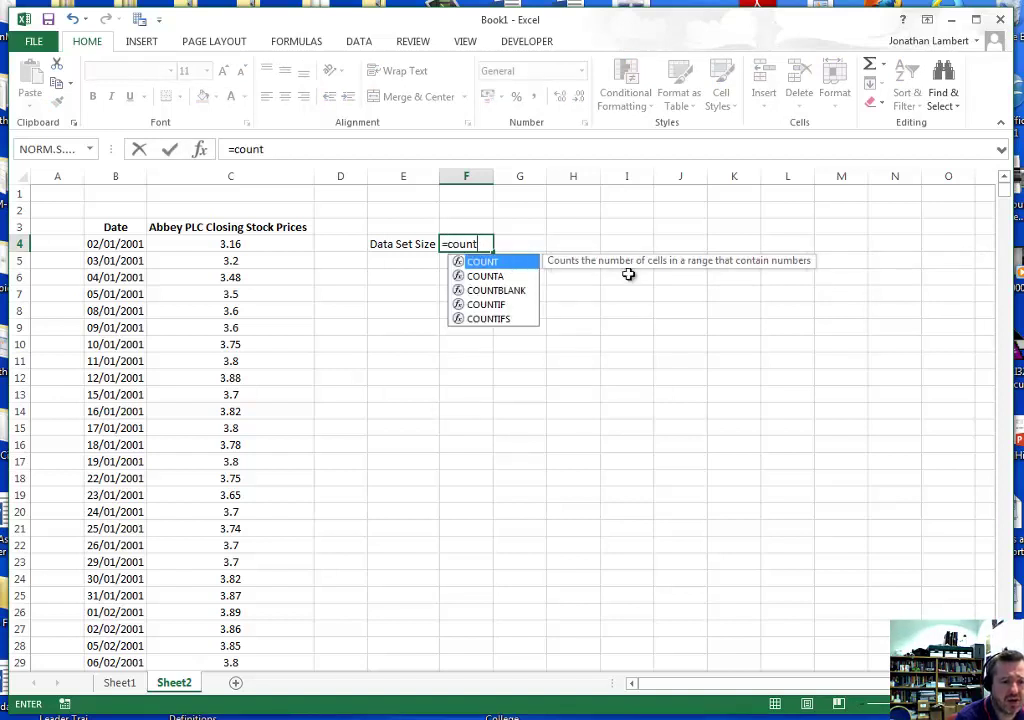
key("Tab")
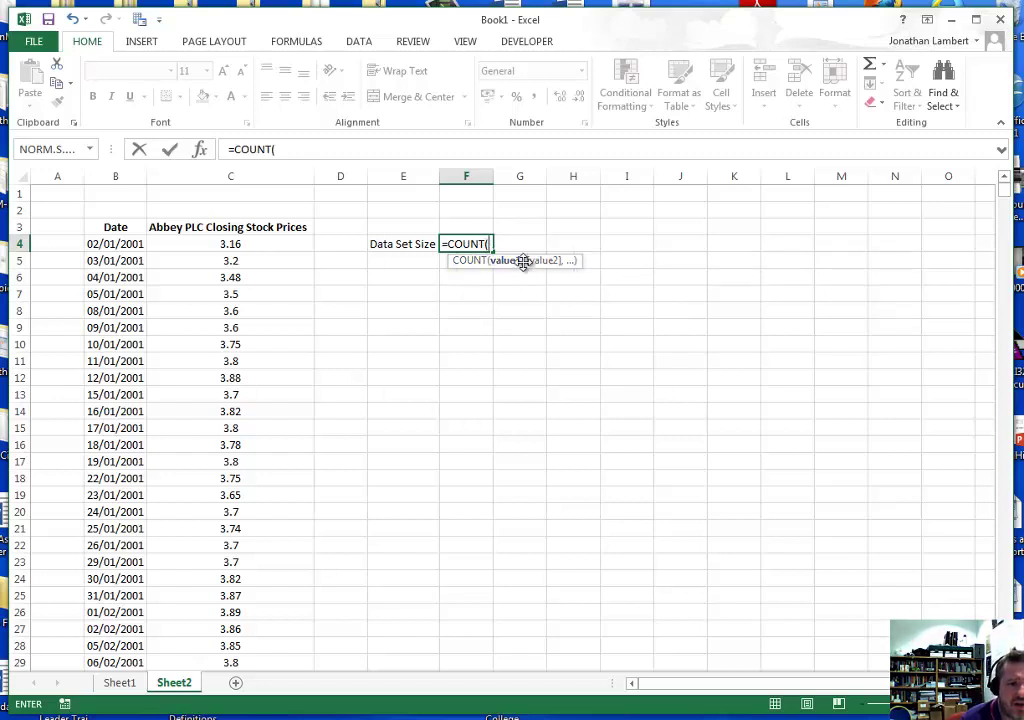
left_click(228, 245)
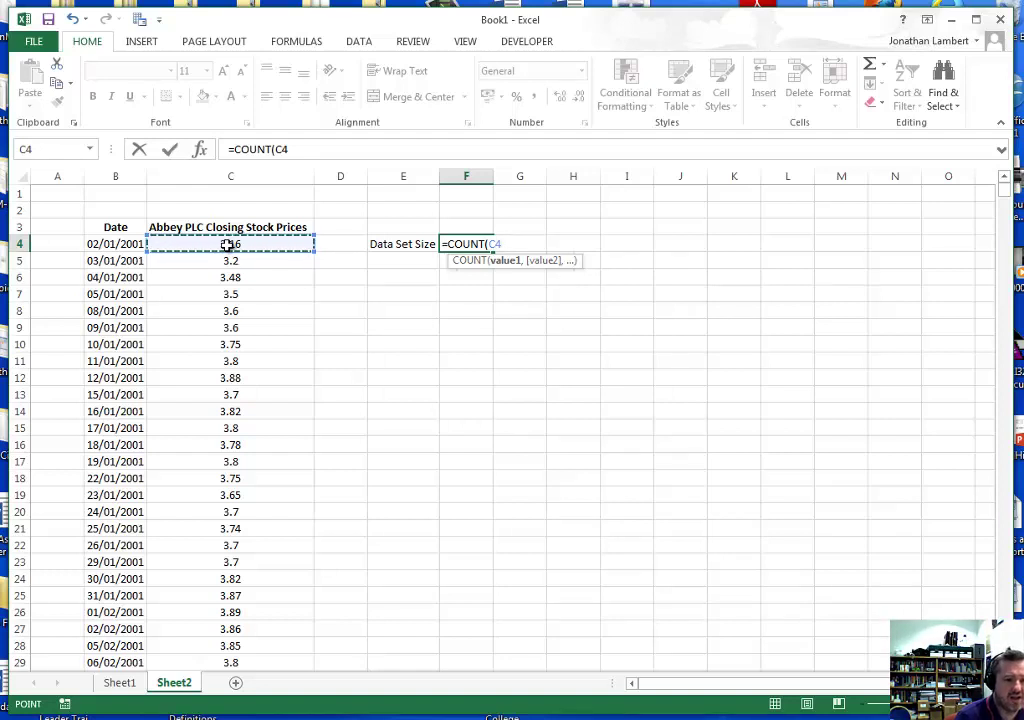
key("ctrl+shift+Down")
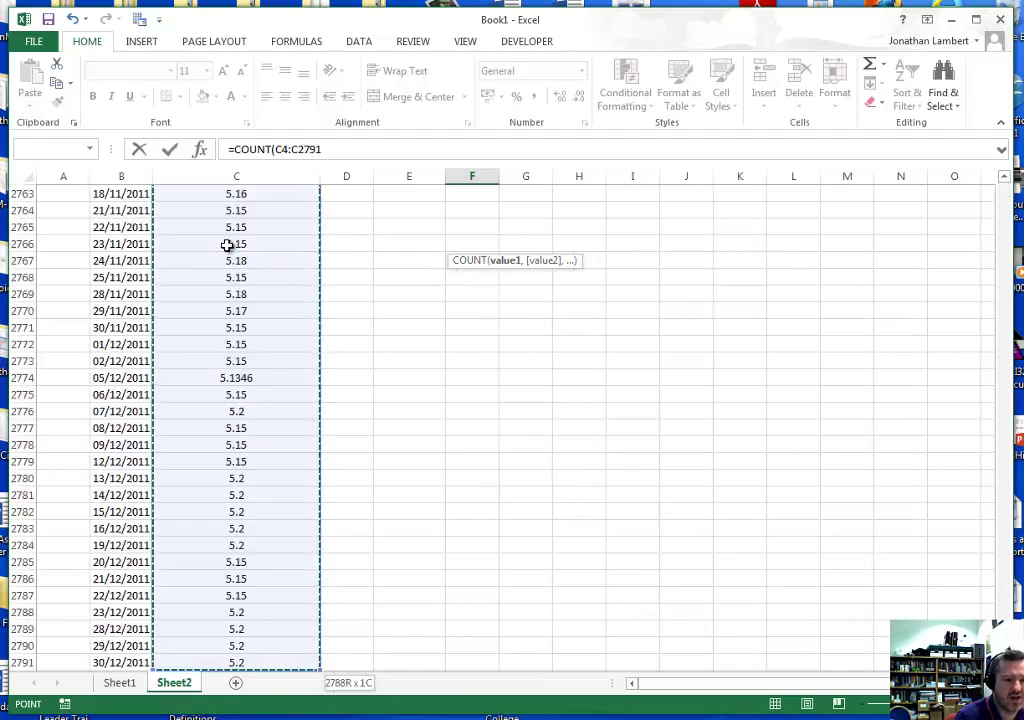
type(")")
left_click(337, 149)
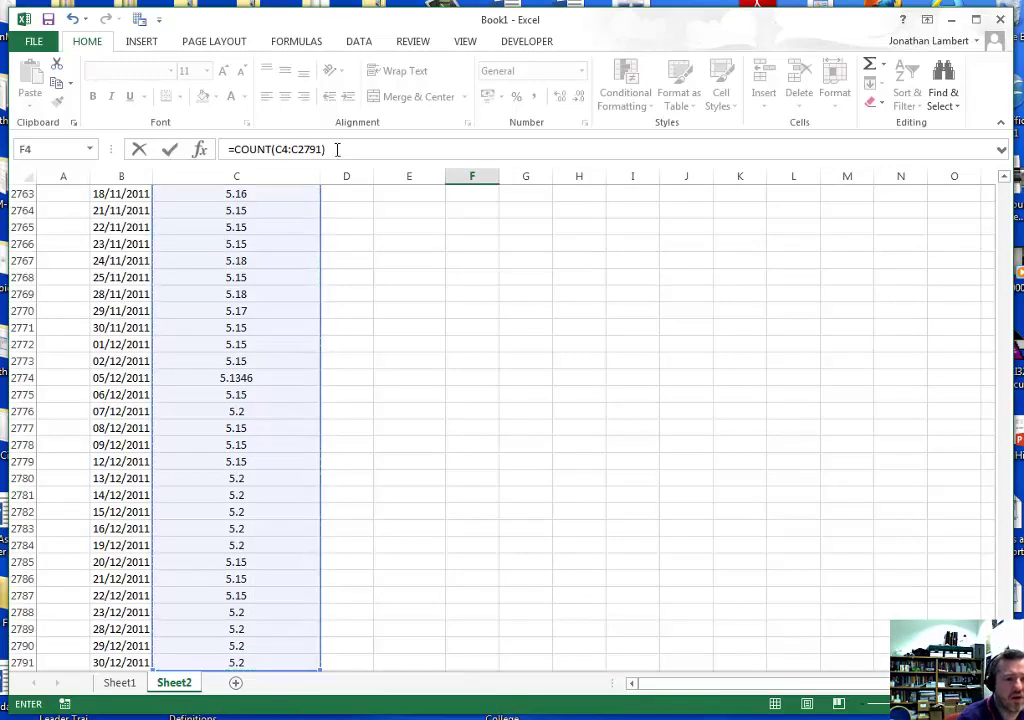
key("Return")
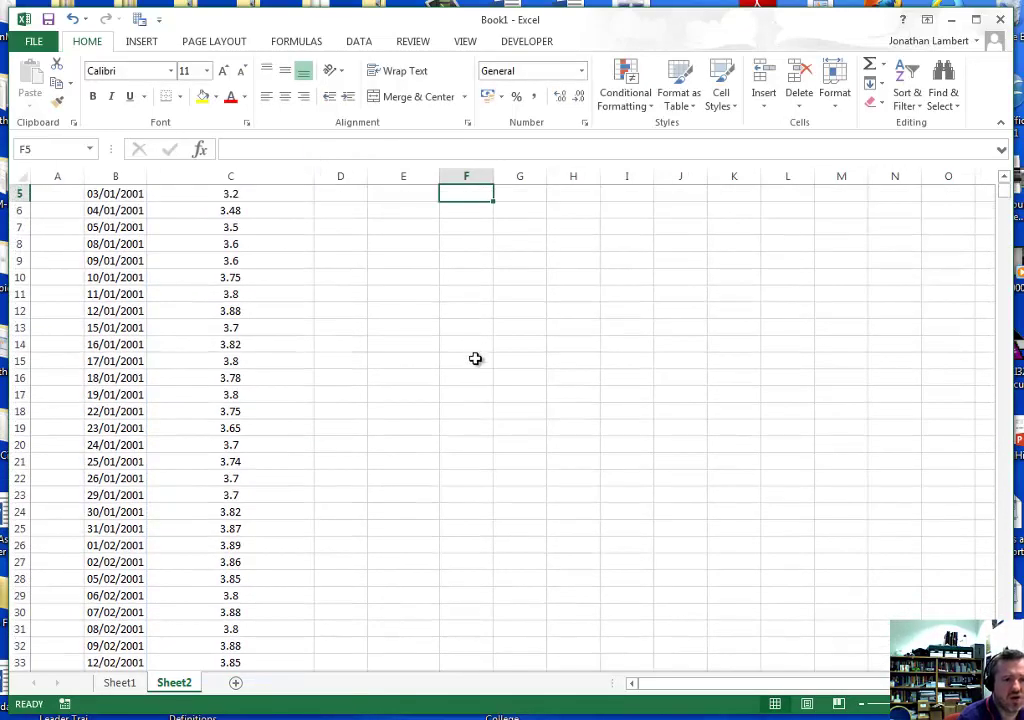
Step: Label cell E5 "Max" and calculate the highest closing price in F5 with =MAX(C4:C2791)
left_click(407, 260)
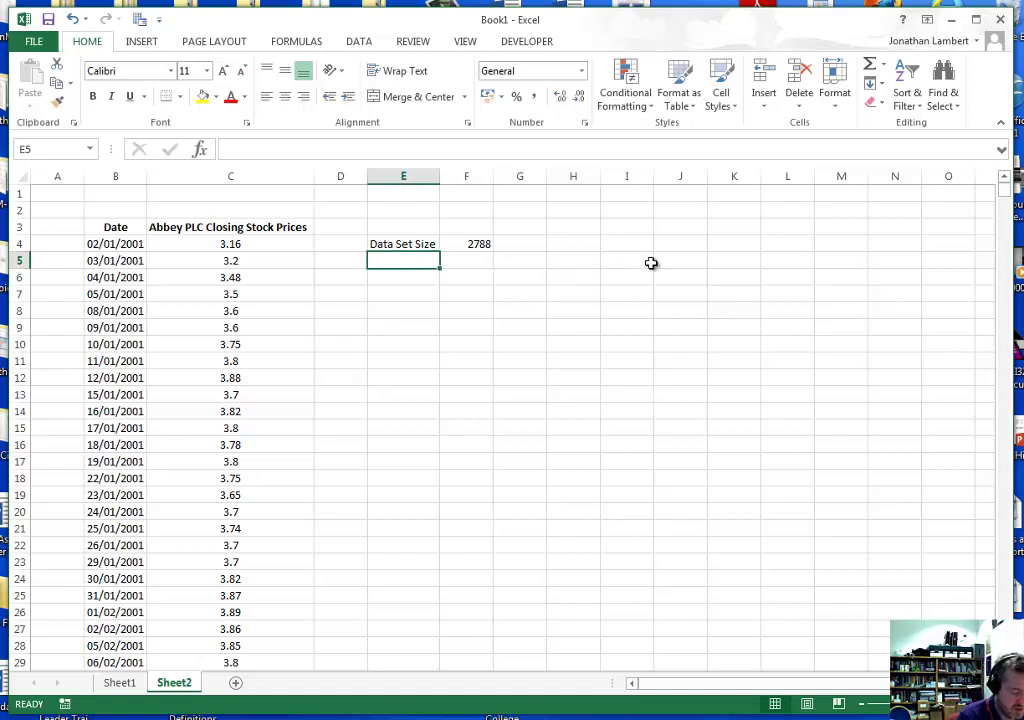
type("Maxc")
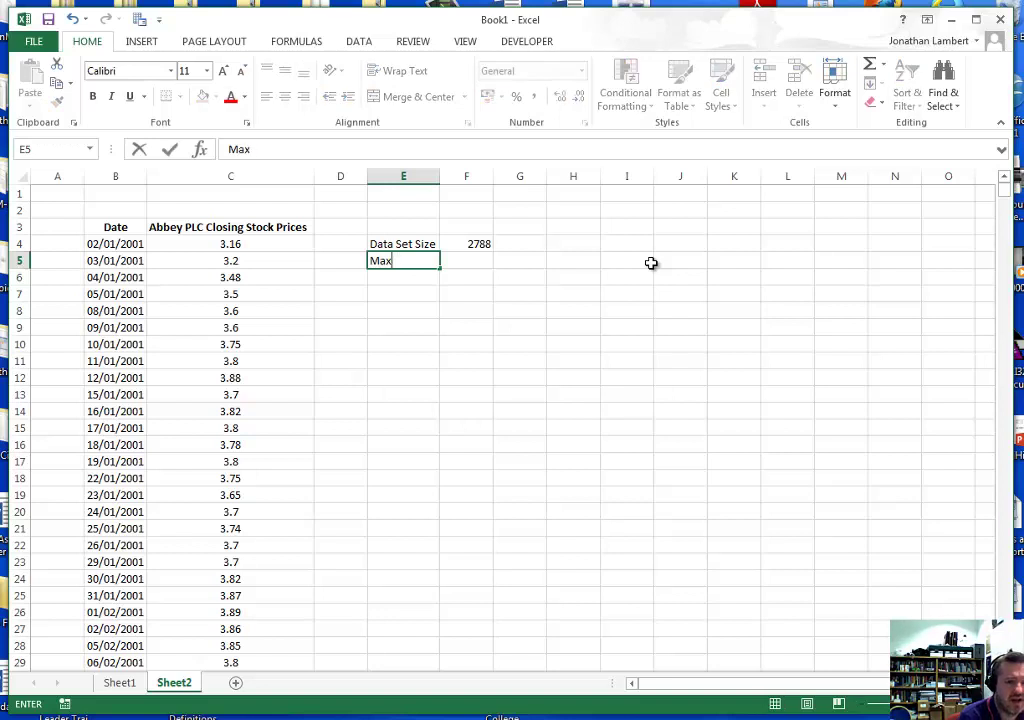
key("Tab")
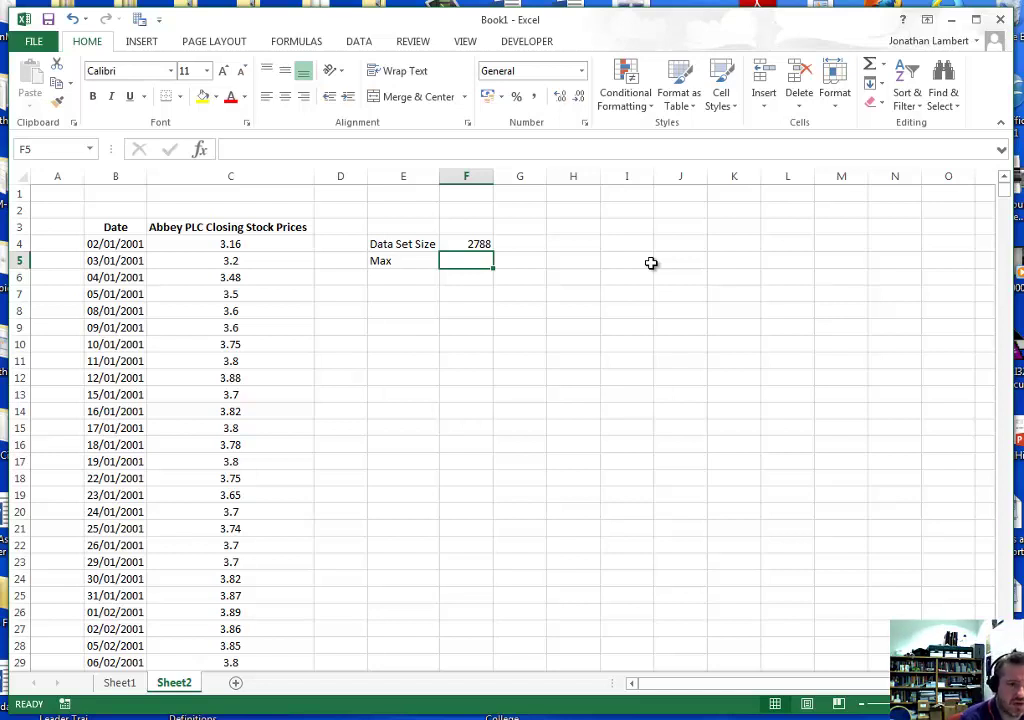
type("=")
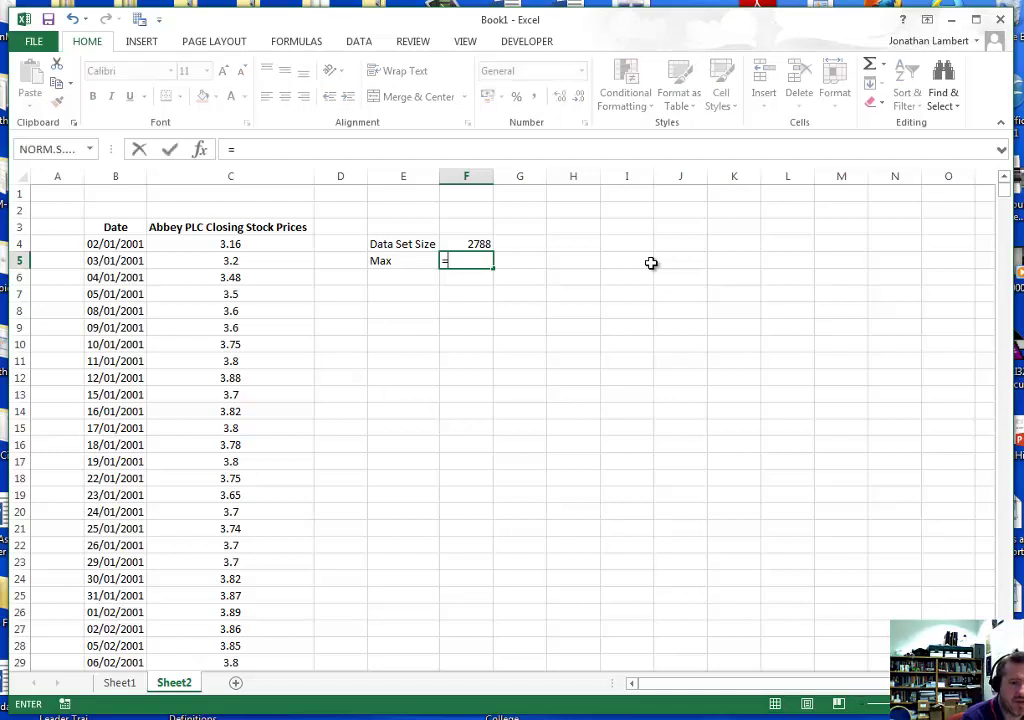
type("max")
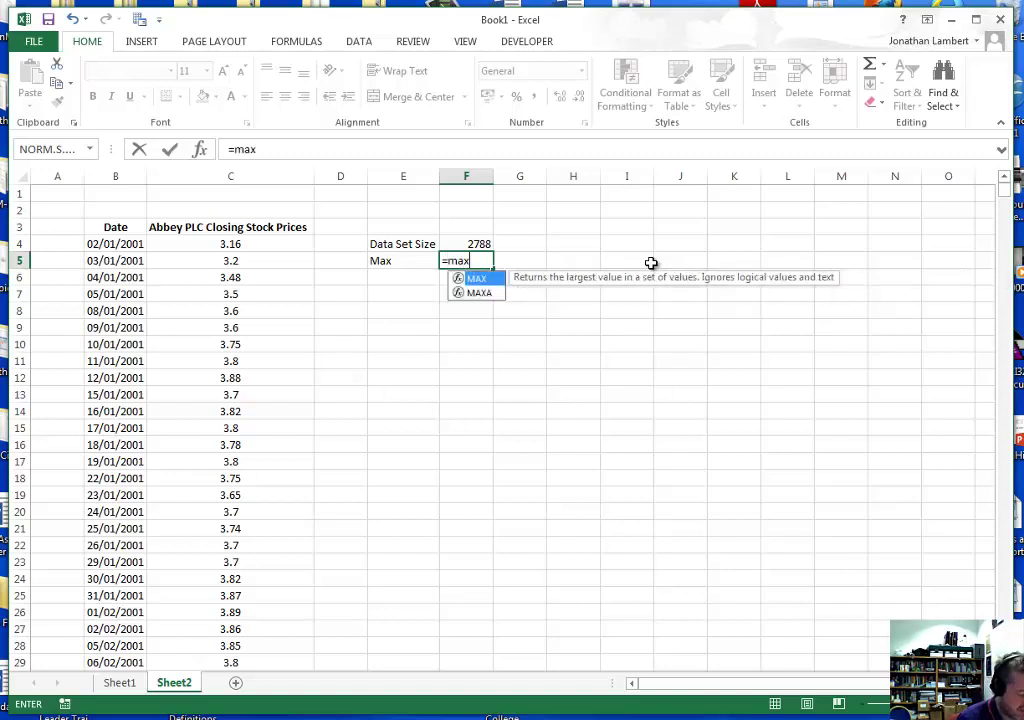
key("Tab")
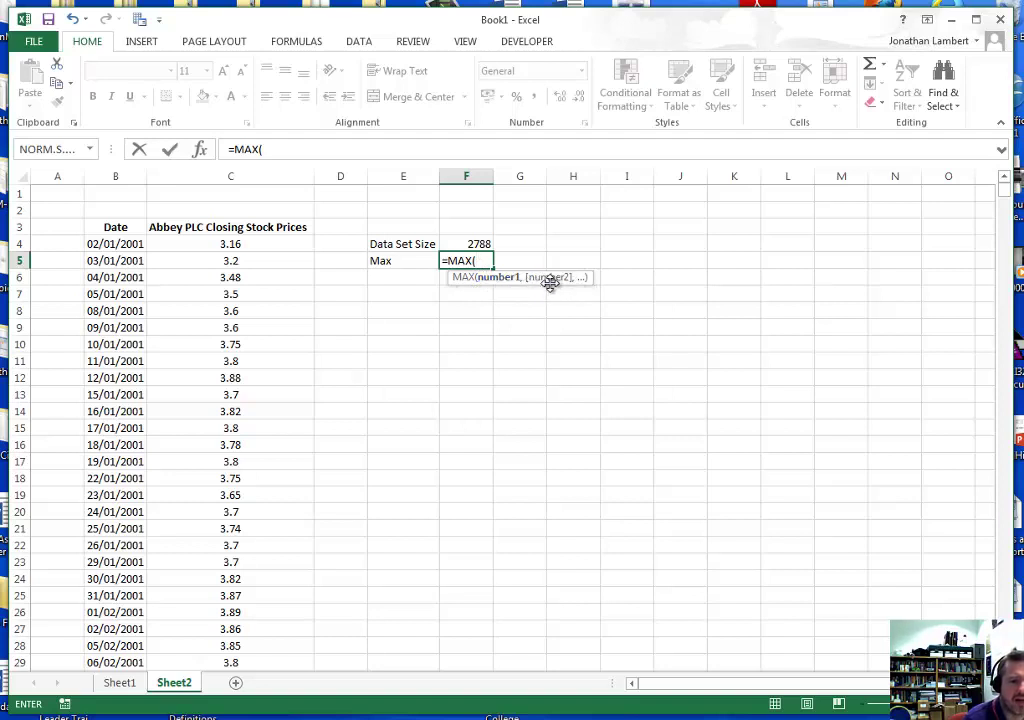
left_click(245, 244)
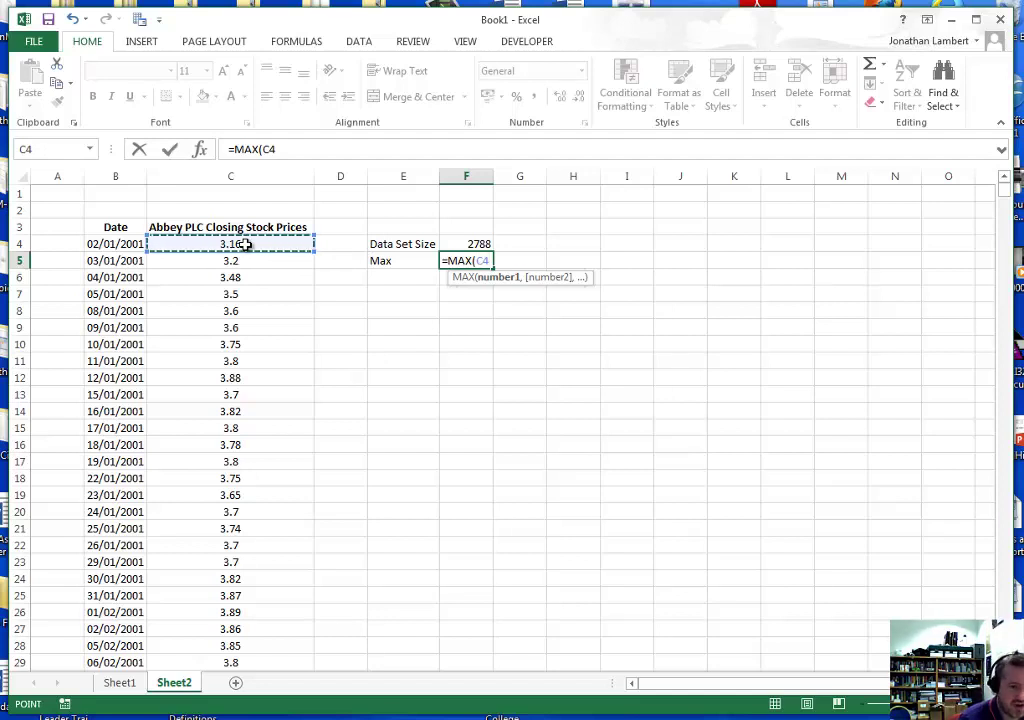
key("ctrl+shift+Down")
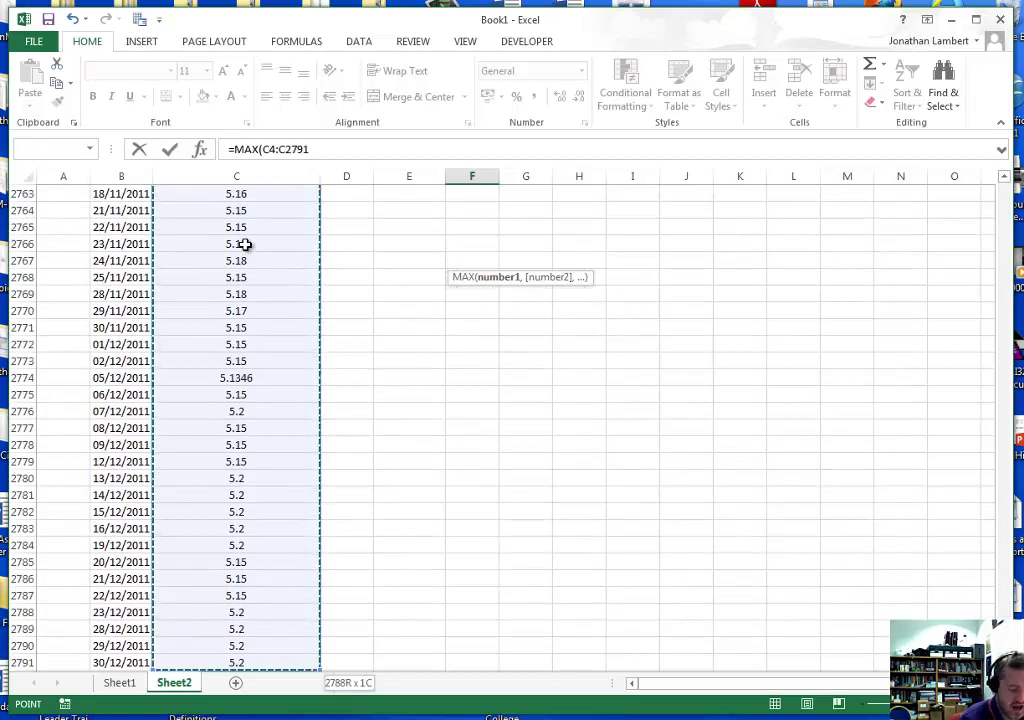
type(")")
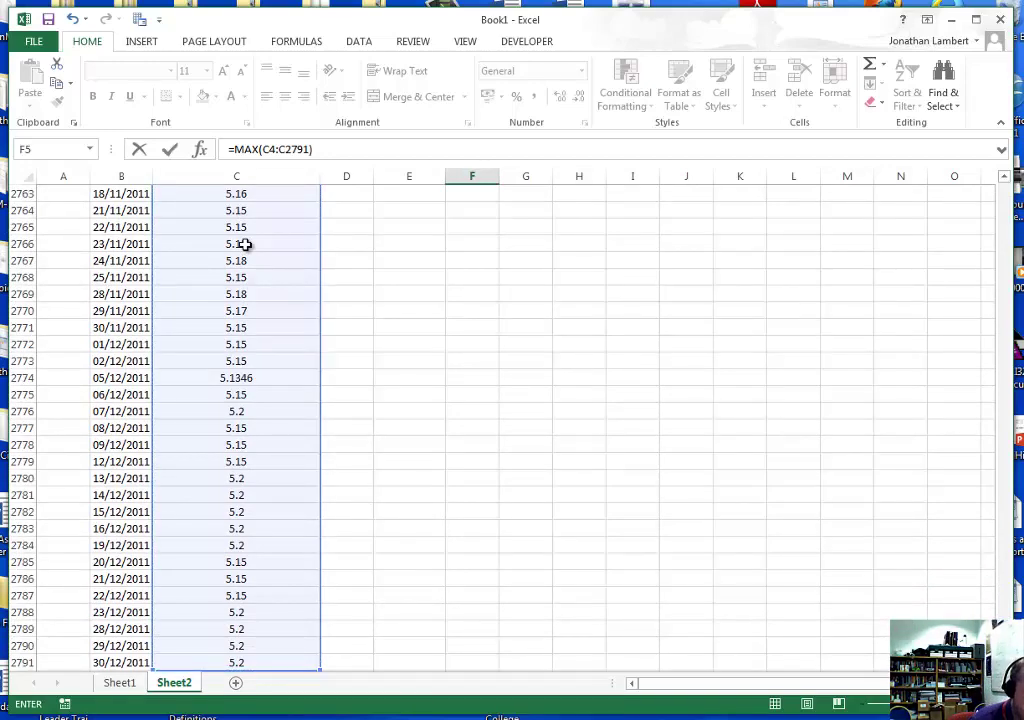
key("Return")
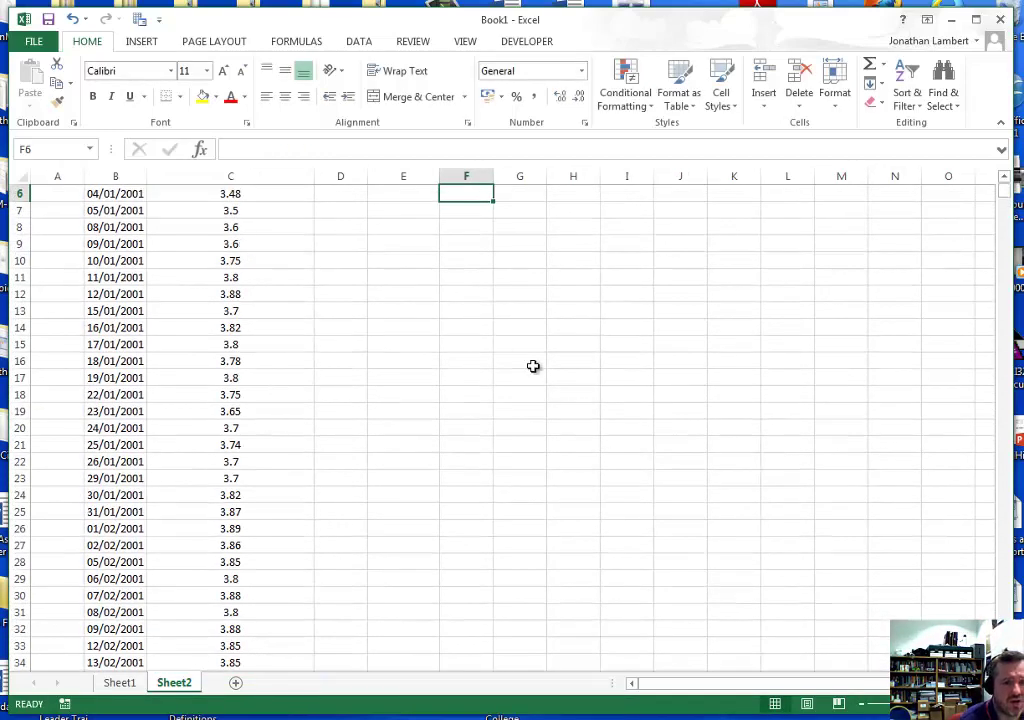
scroll(571, 390, "up", 2)
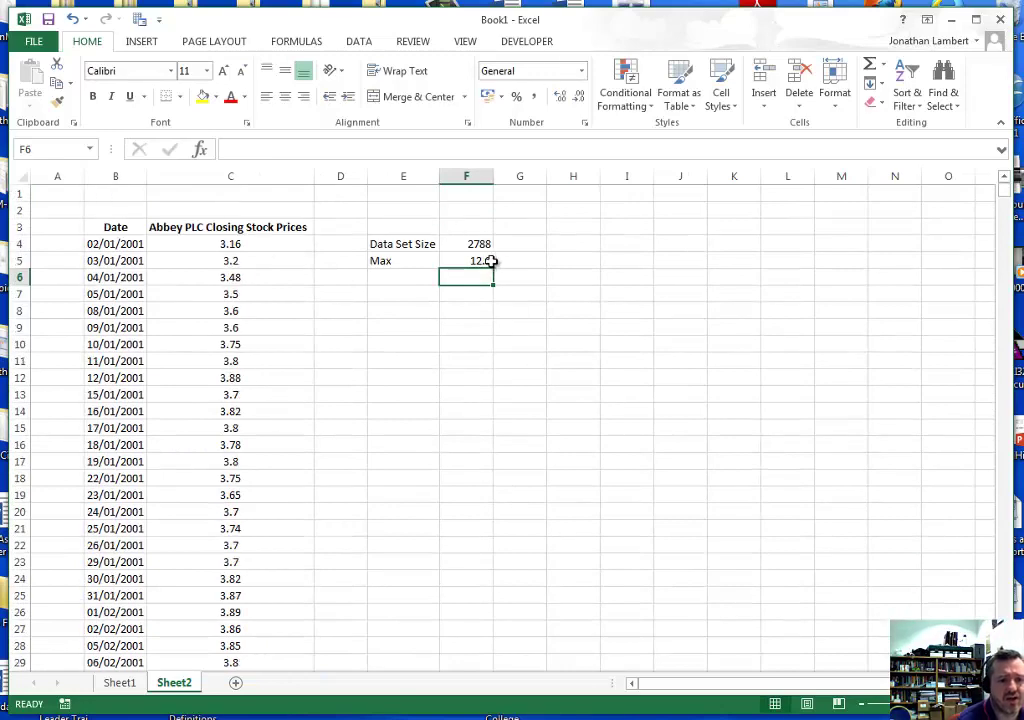
Step: Label cell E6 "Min" and calculate the lowest closing price in F6 with =MIN(C4:C2791)
left_click(390, 282)
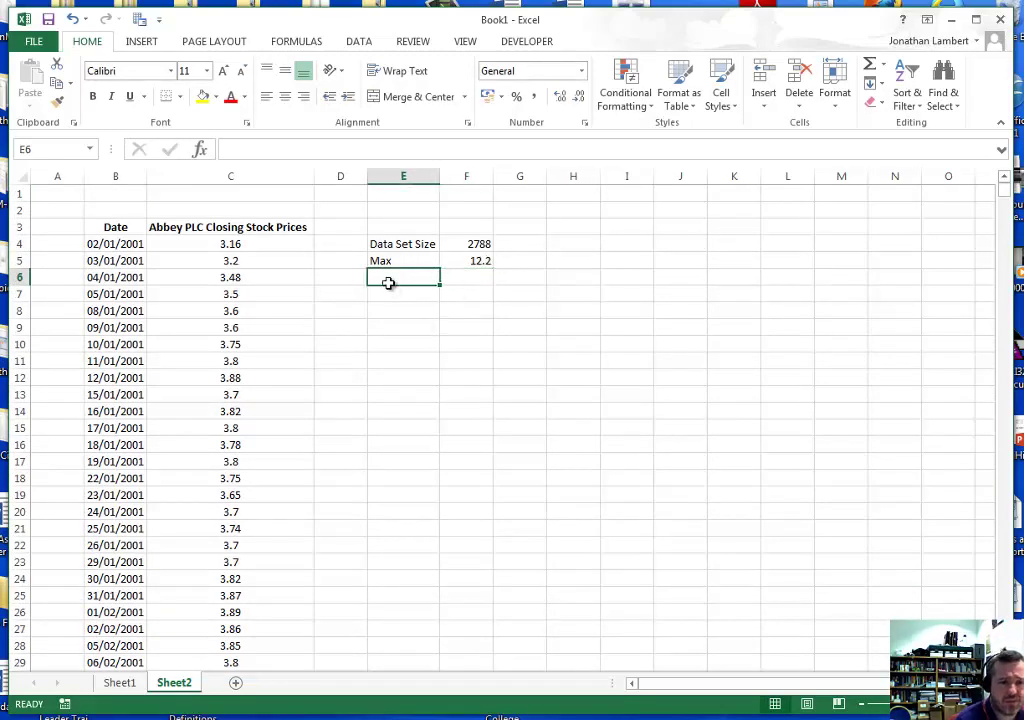
type("Min")
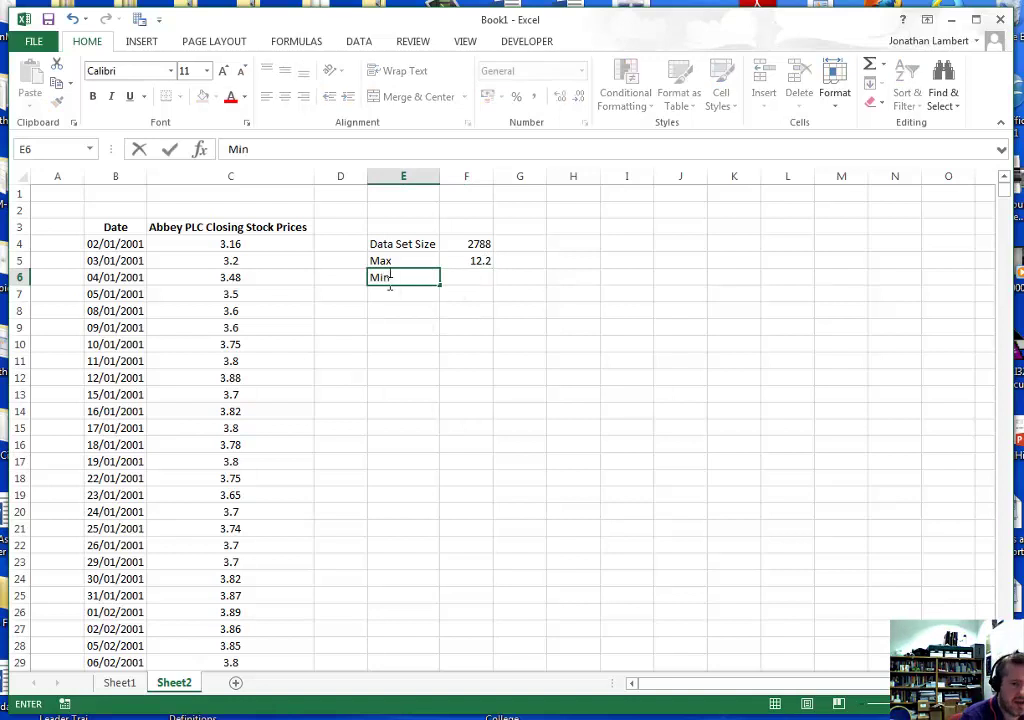
key("Tab")
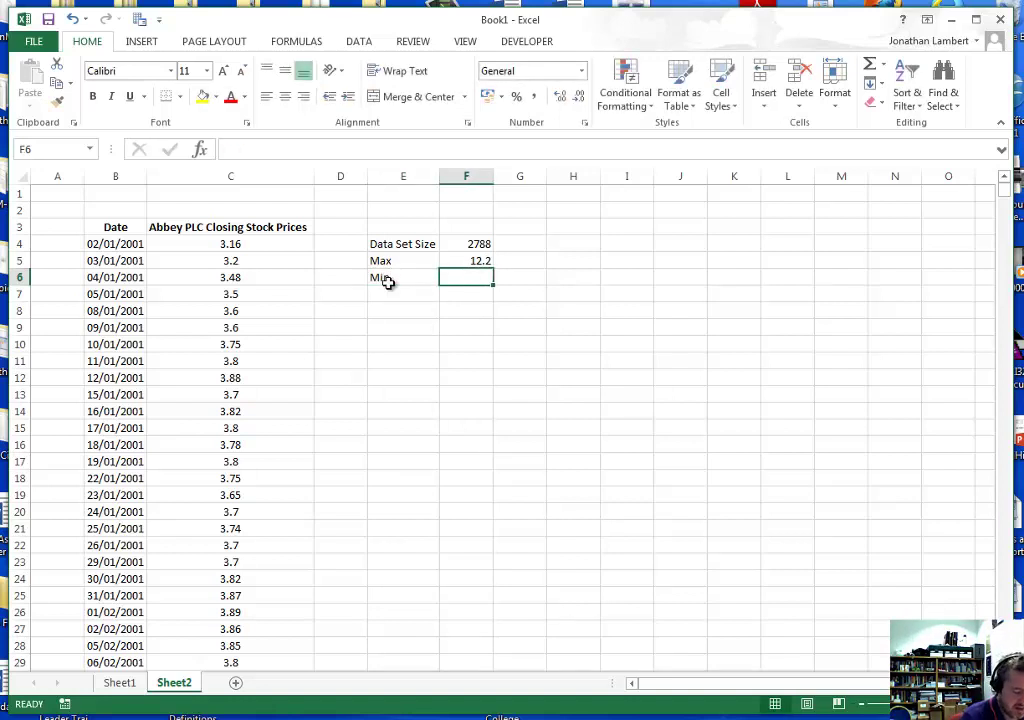
type("=min")
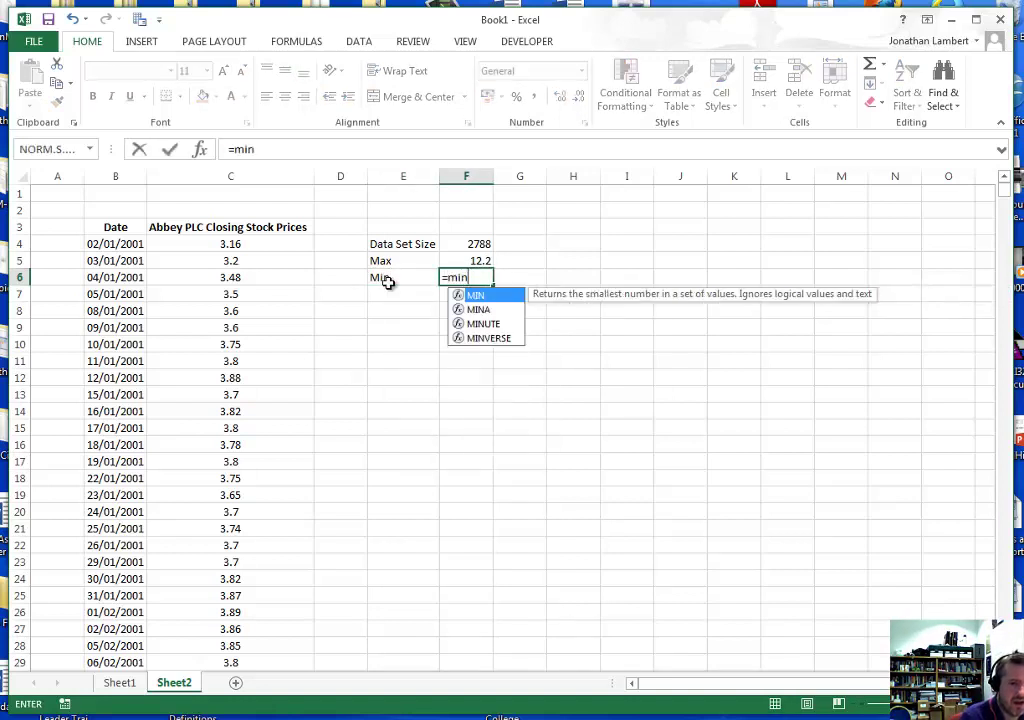
key("Tab")
left_click(252, 247)
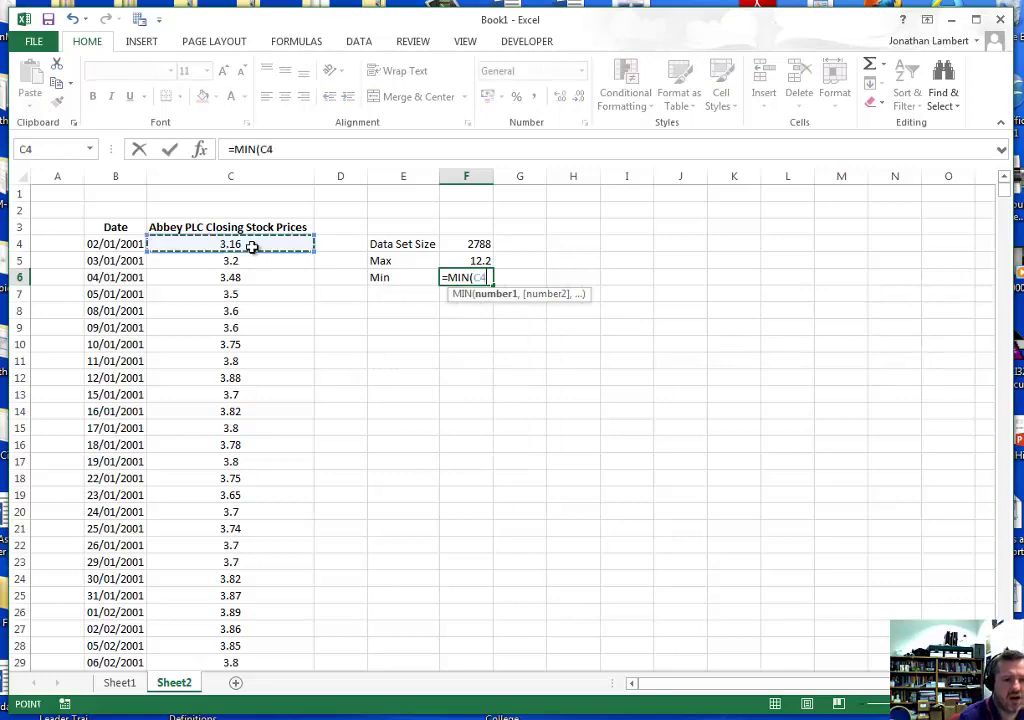
key("ctrl+shift+Down")
type(")")
key("ctrl+Return")
Step: Enter the label "Range" in cell E7, directly below the Min label
key("ctrl+Up")
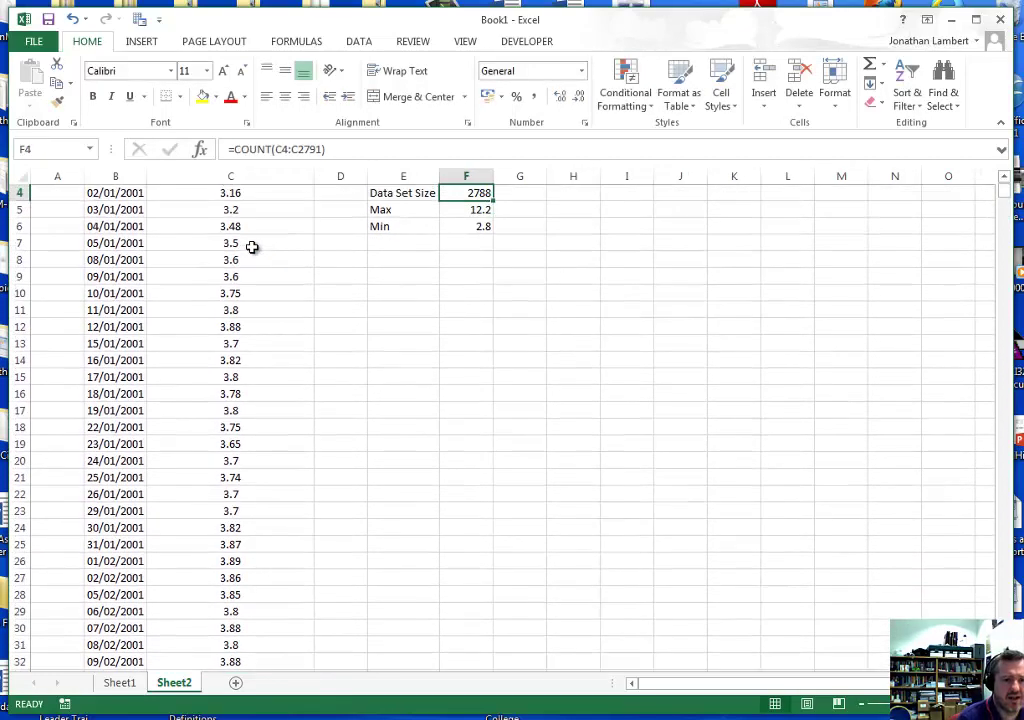
key("ctrl+Up")
key("ctrl+Down")
key("Down")
key("Down")
key("Down")
key("Left")
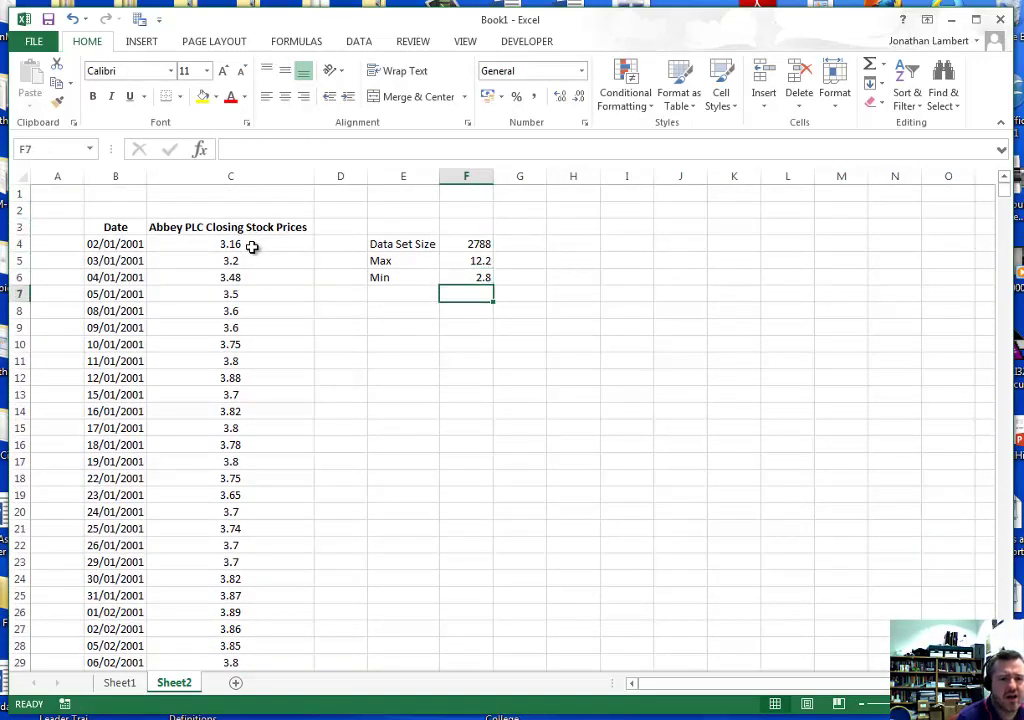
type("Range")
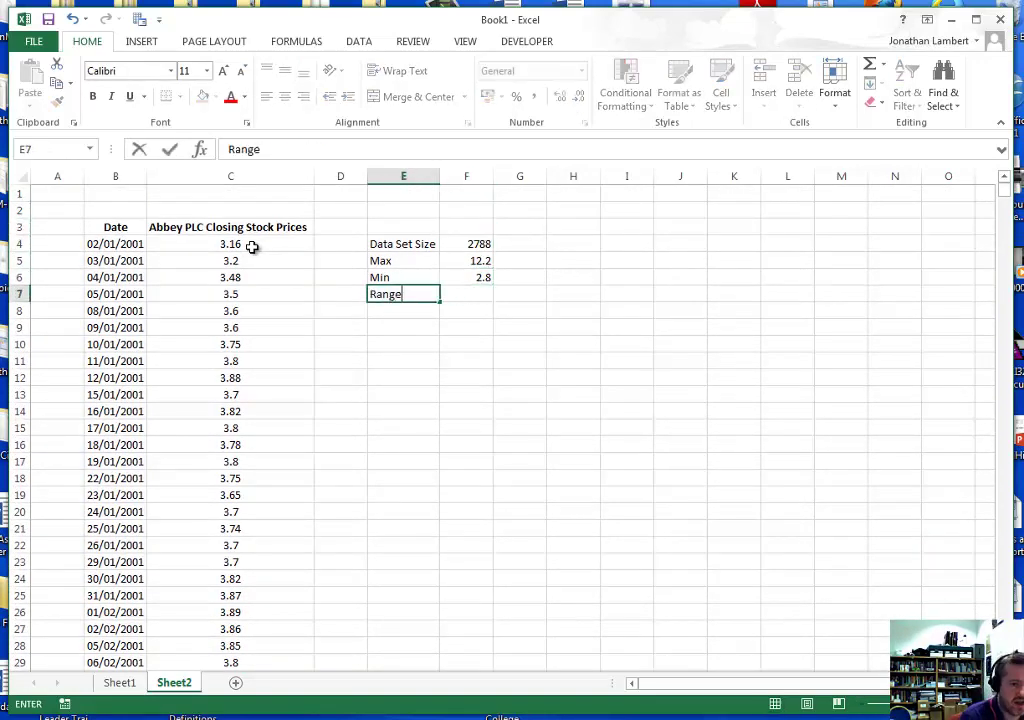
key("Tab")
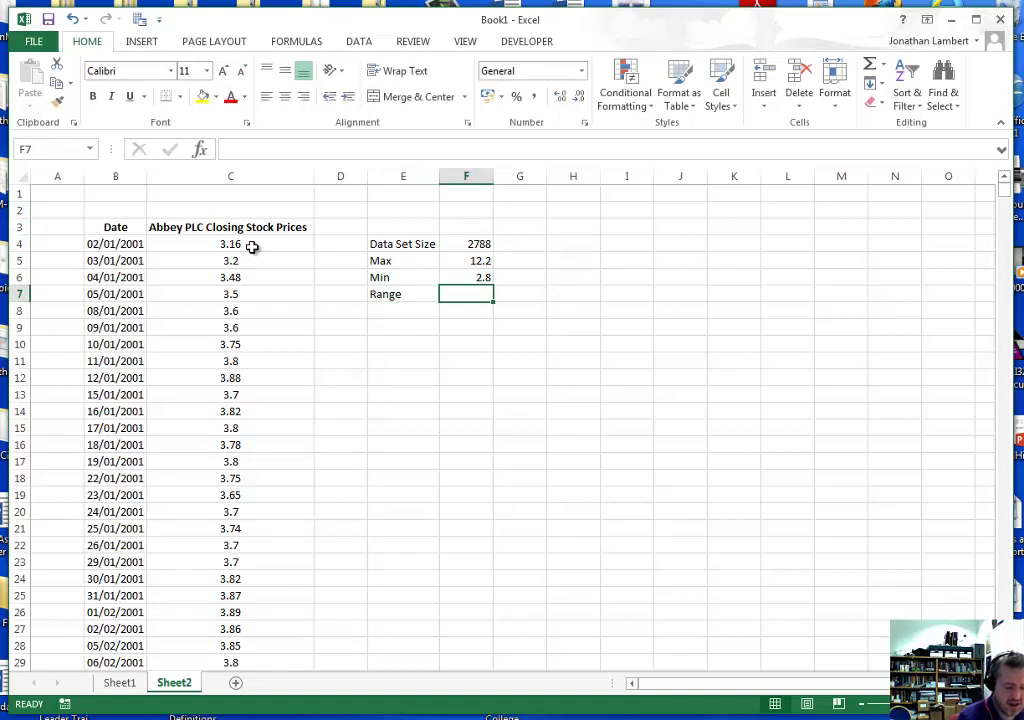
Step: Calculate the range in cell F7 by subtracting the minimum from the maximum with =F5-F6
type("=")
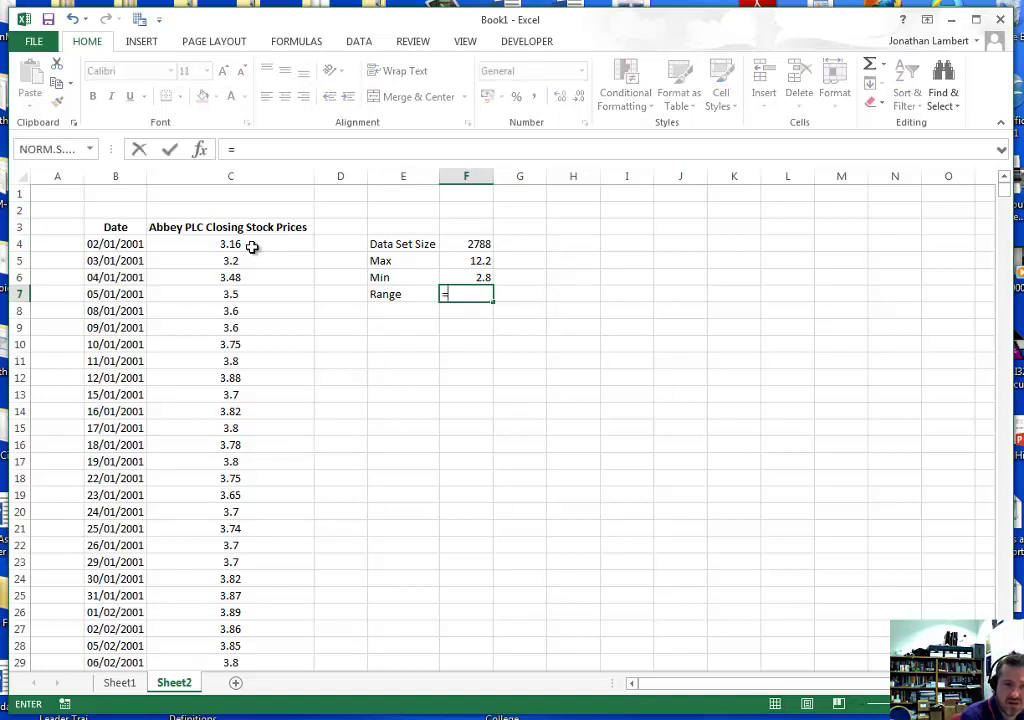
left_click(483, 261)
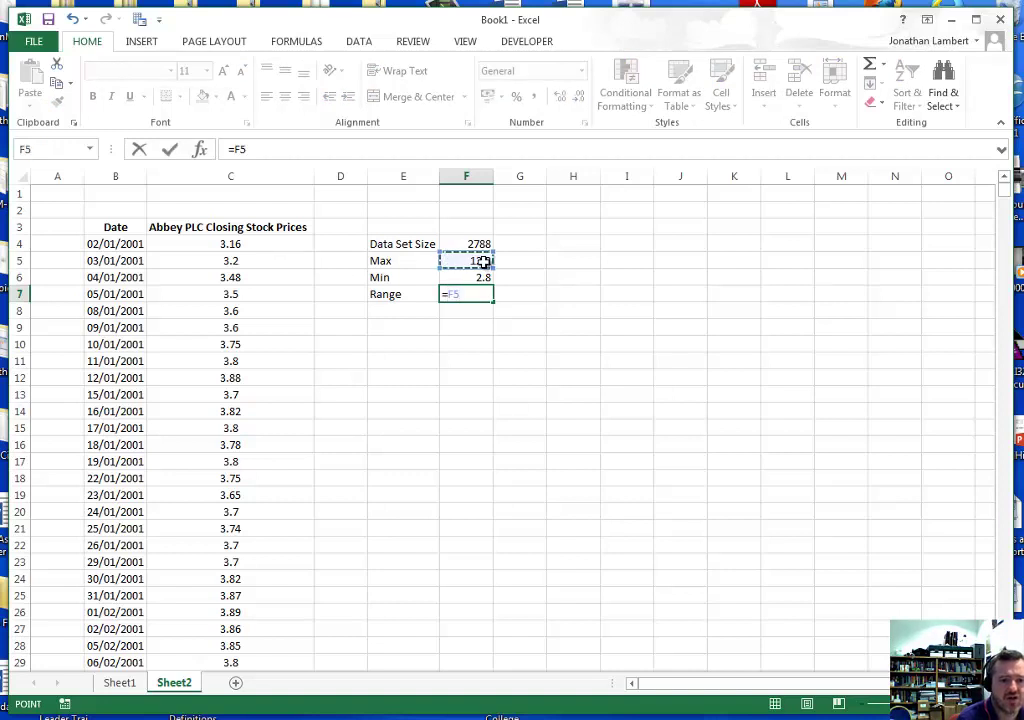
type("-")
left_click(477, 278)
key("Return")
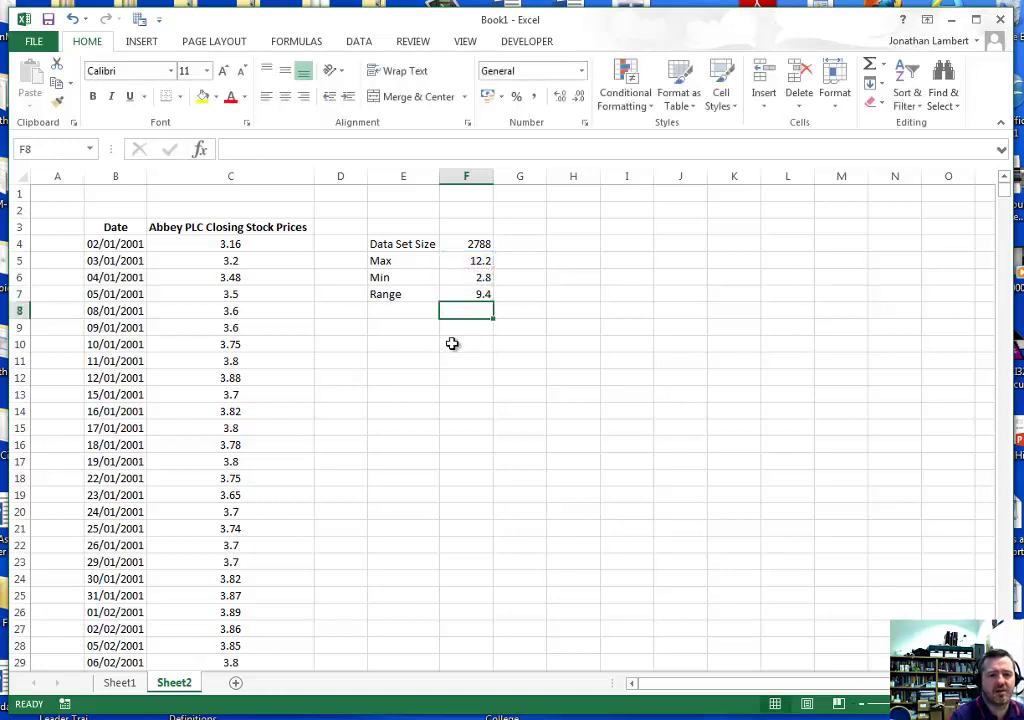
left_click(414, 328)
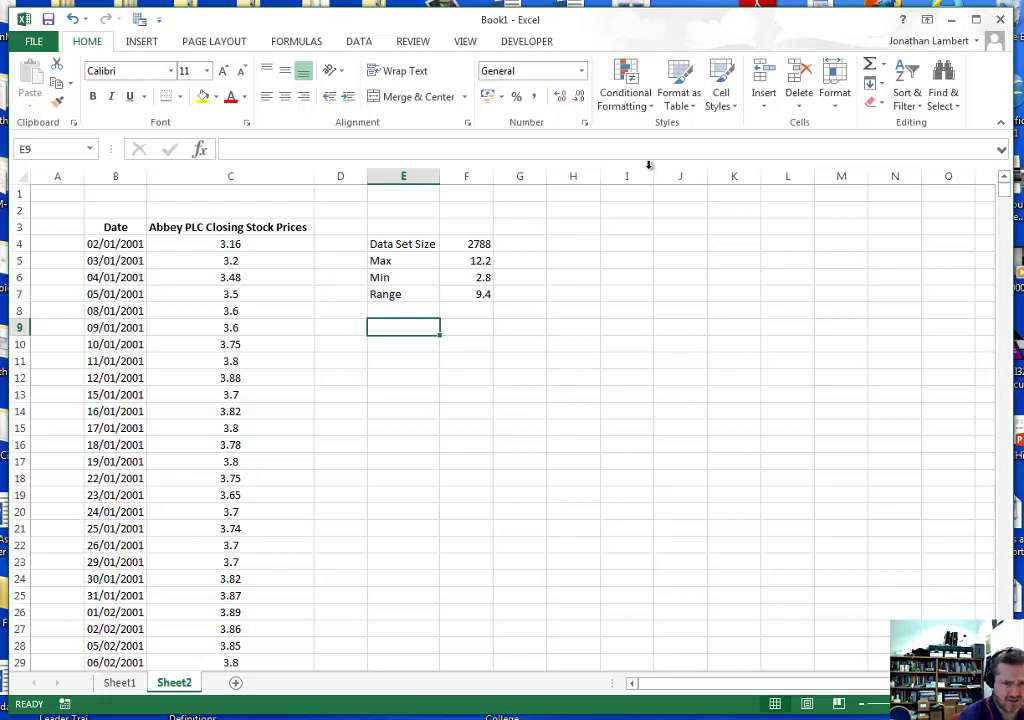
Step: Enter the headings "k" in cell I3 and "2^k" in cell J3, and centre the contents of columns I and J
left_click(623, 225)
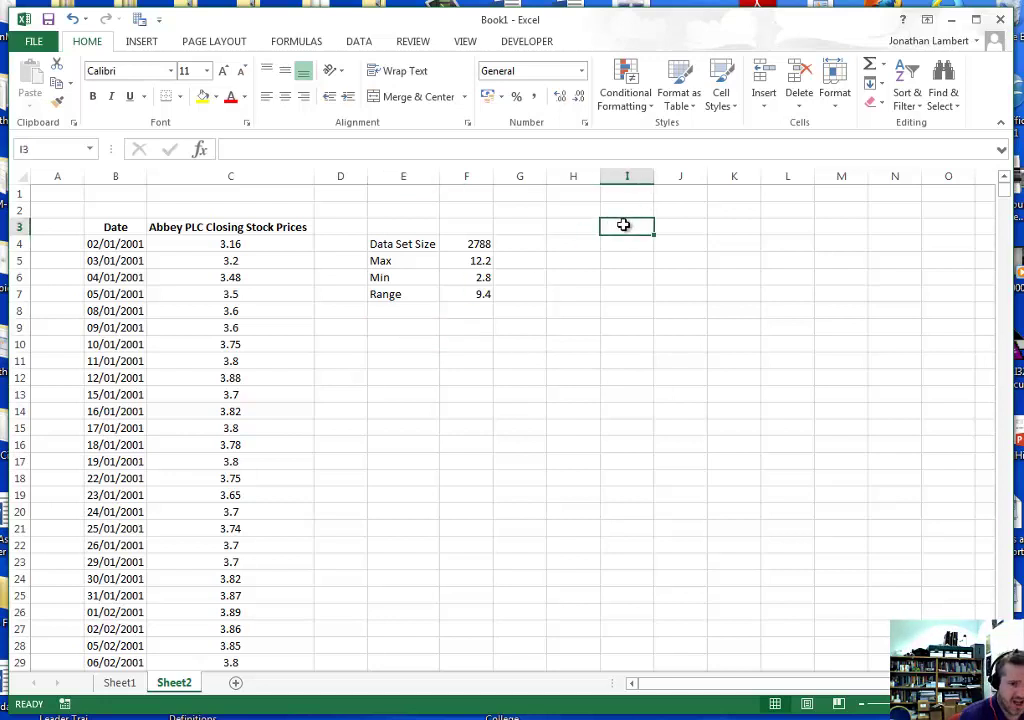
left_click(483, 245)
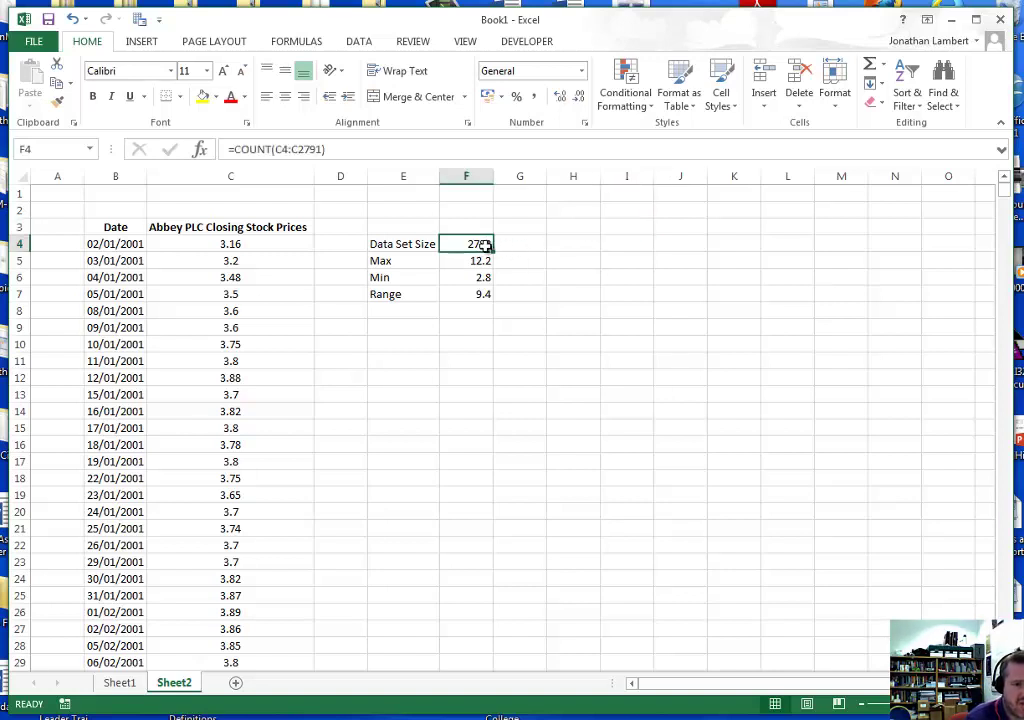
left_click(644, 227)
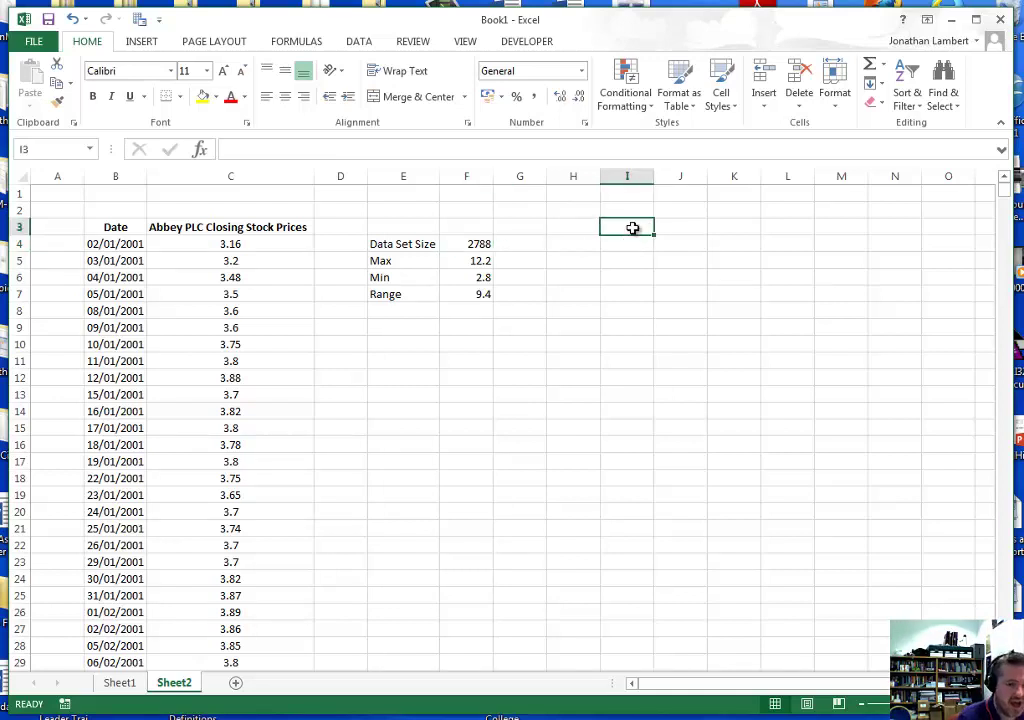
type("k")
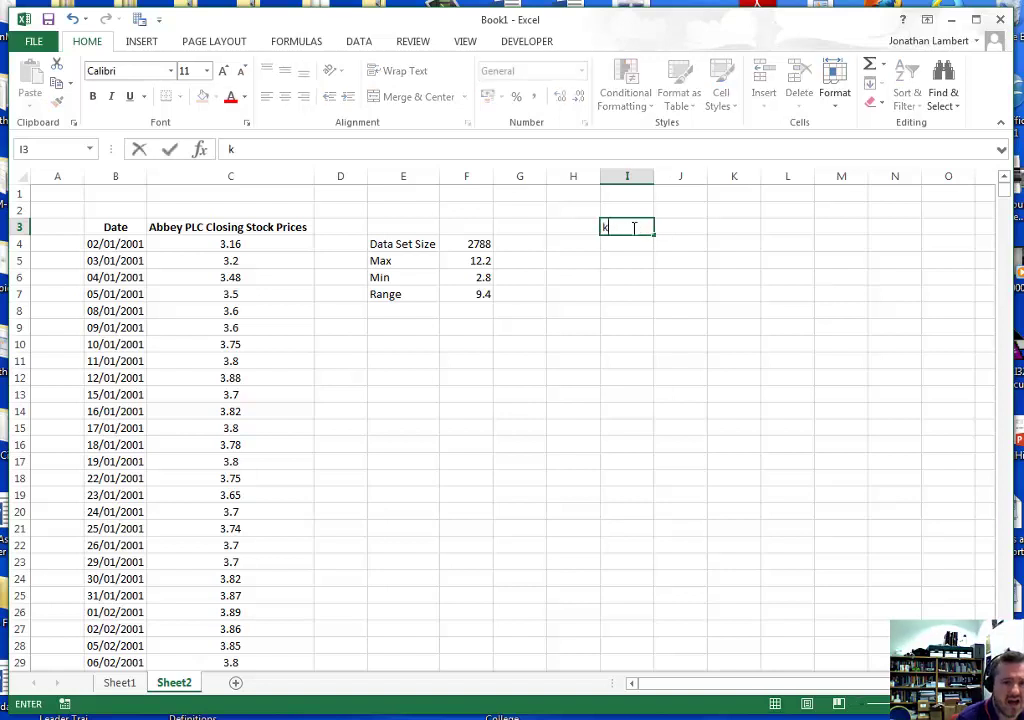
key("Return")
key("Up")
key("Right")
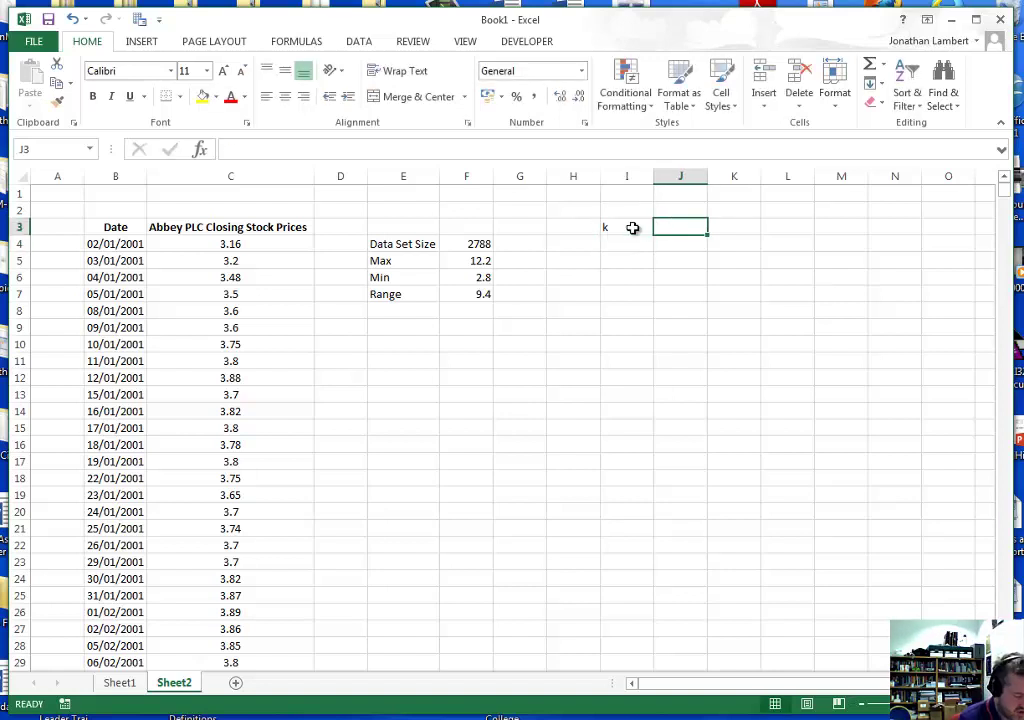
type("2")
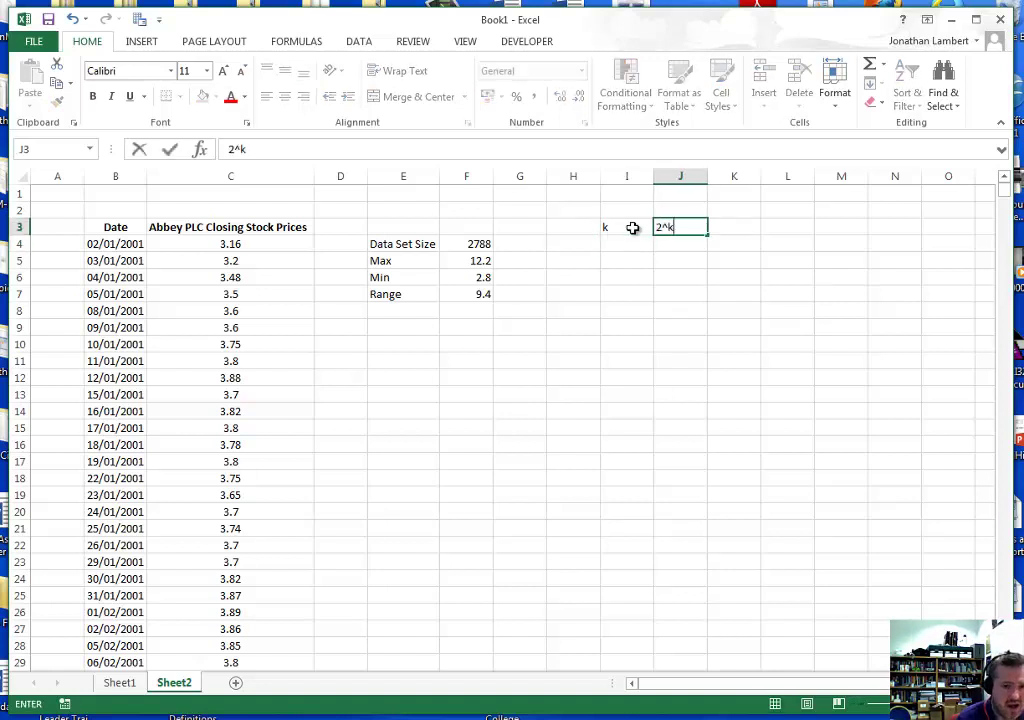
type("^k")
key("Return")
left_click_drag(631, 176, 686, 176)
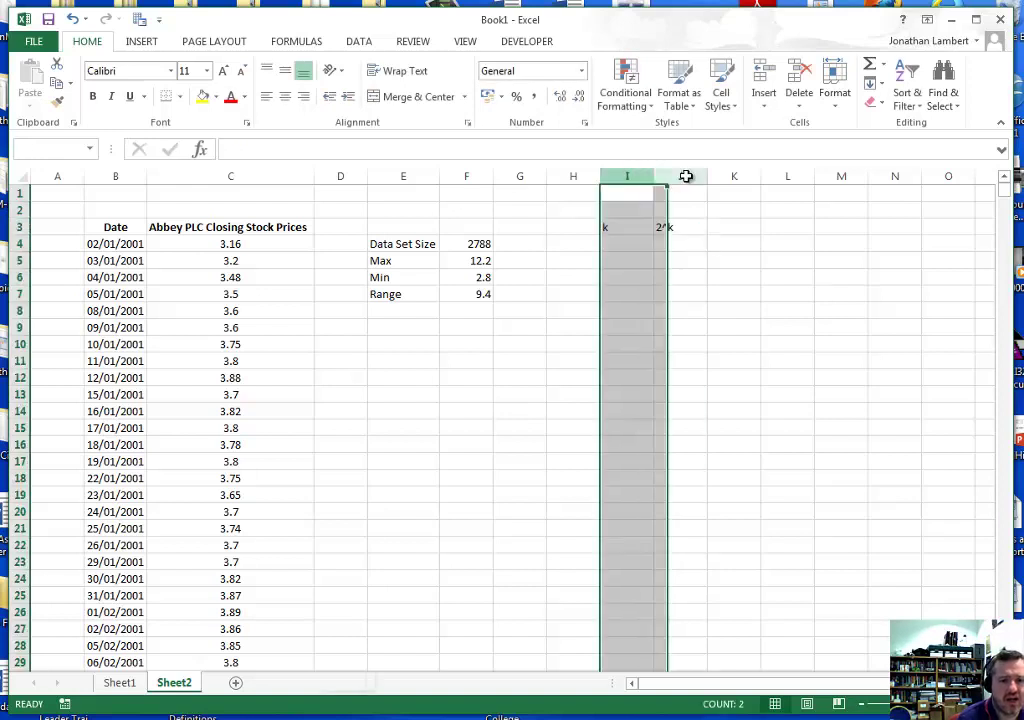
left_click(285, 97)
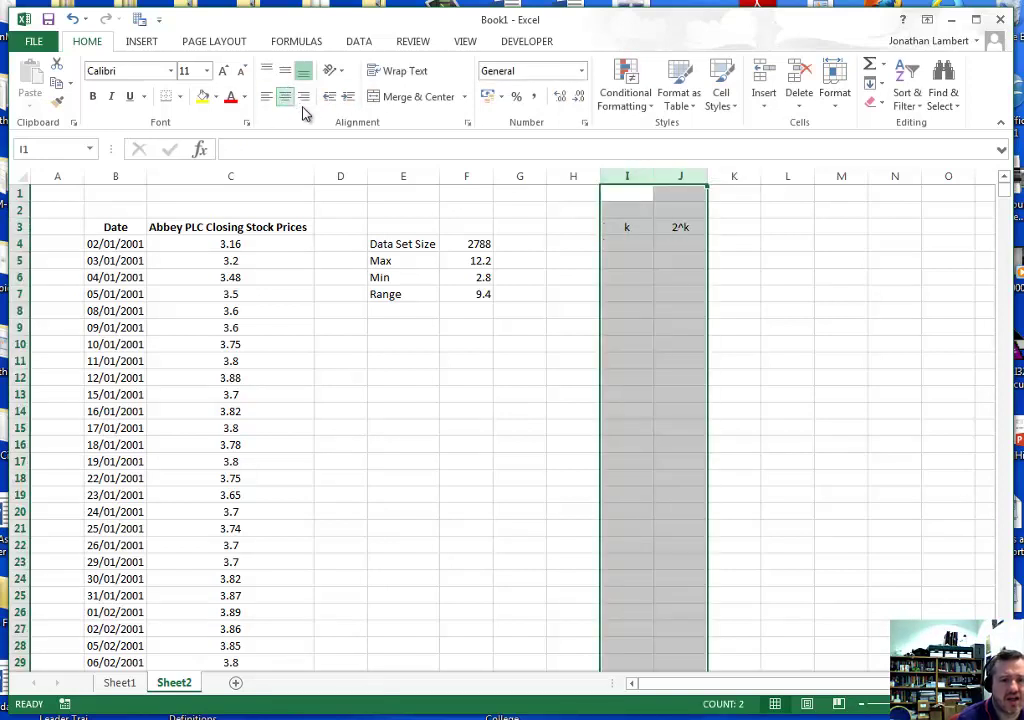
Step: List the k values 1 to 14 down cells I4 to I17 beneath the k heading
left_click(640, 246)
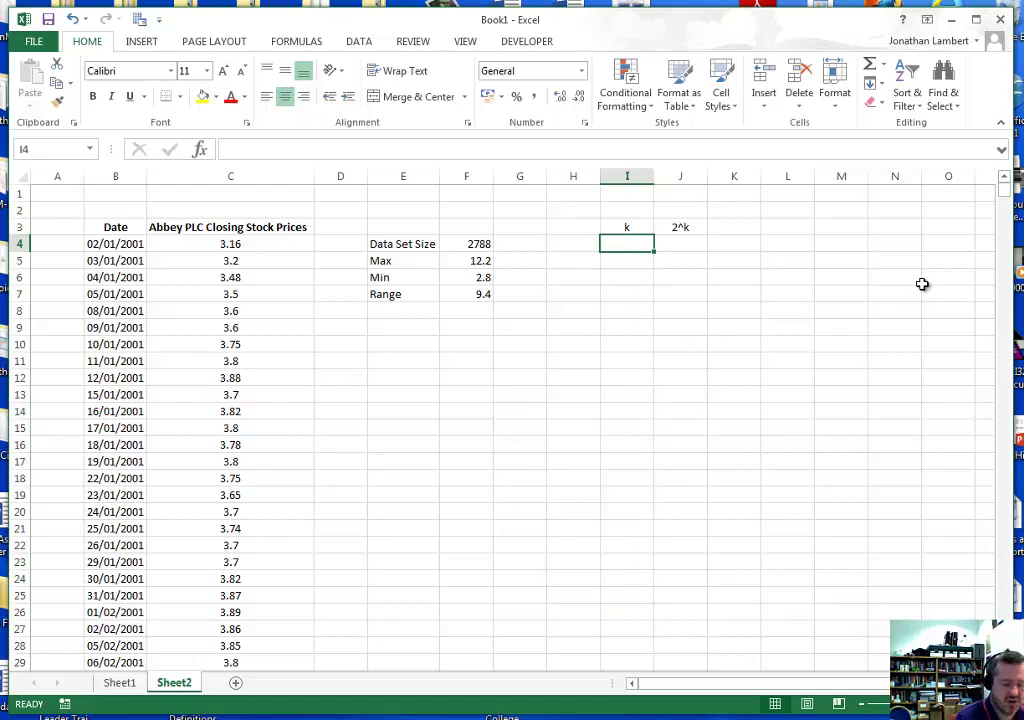
type("1")
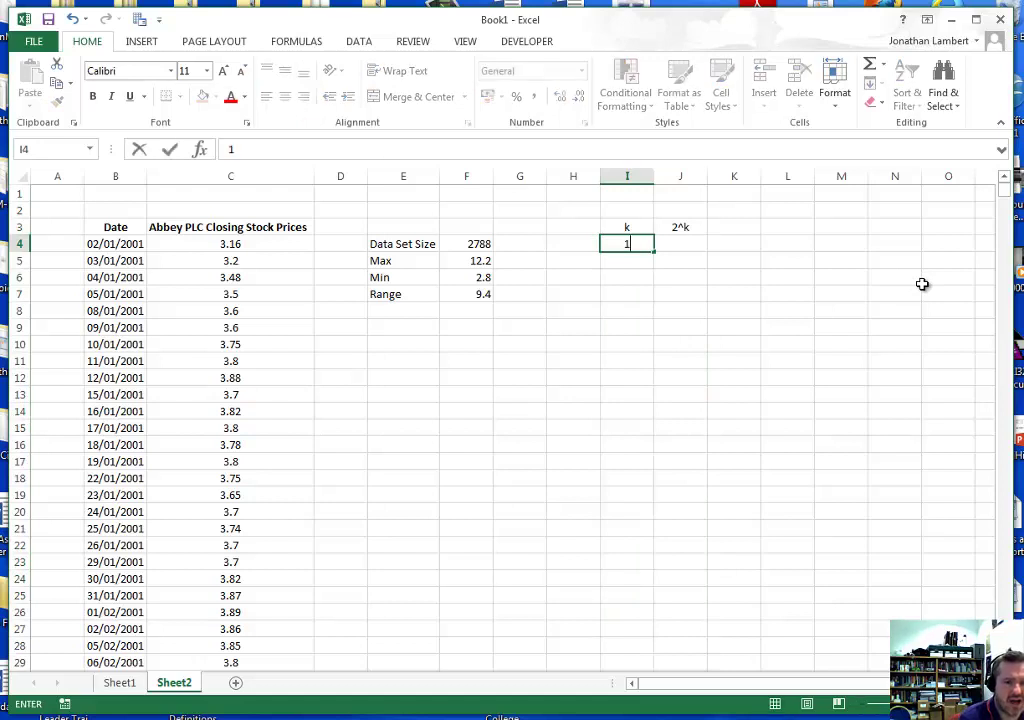
key("Return")
type("2")
type("3 4 5 6 7 8")
key("Return")
type("9")
key("Return")
type("10")
key("Return")
type("11")
key("Return")
type("12")
key("Return")
type("13")
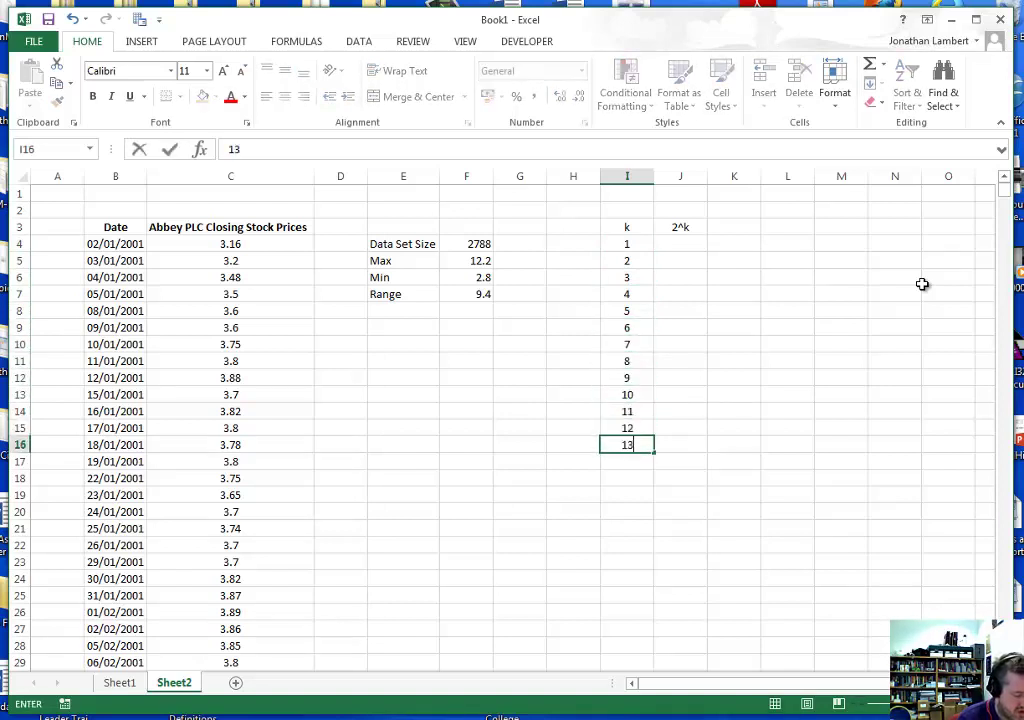
key("Return")
type("14")
key("Return")
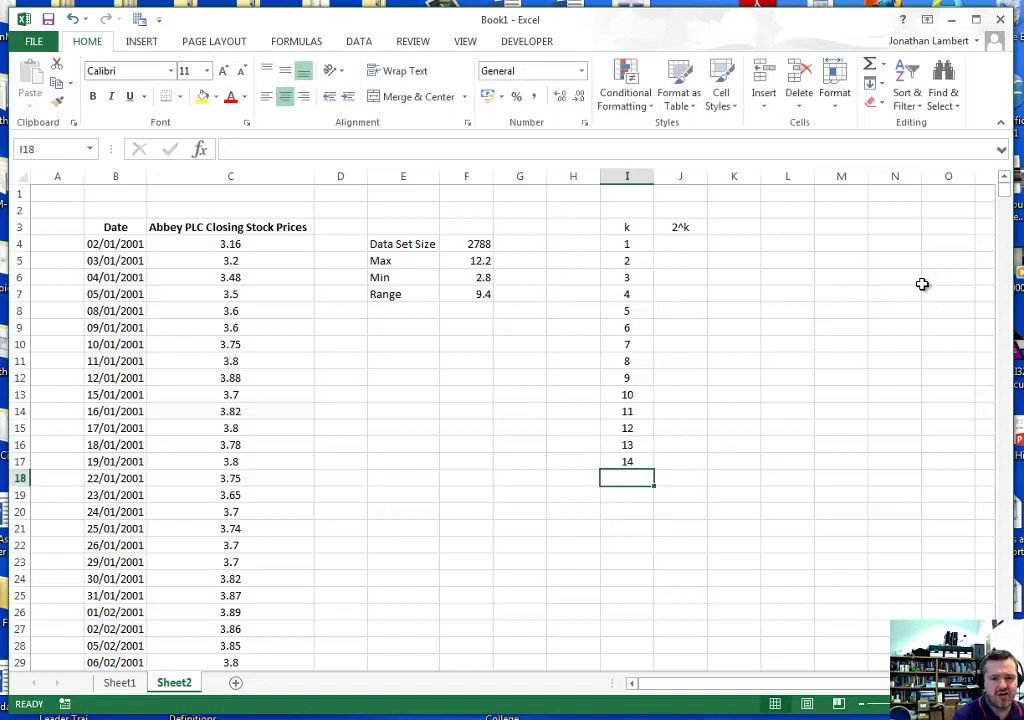
Step: Calculate the powers of two in column J with =2^I4 in cell J4 and fill the formula down to J17
left_click(688, 245)
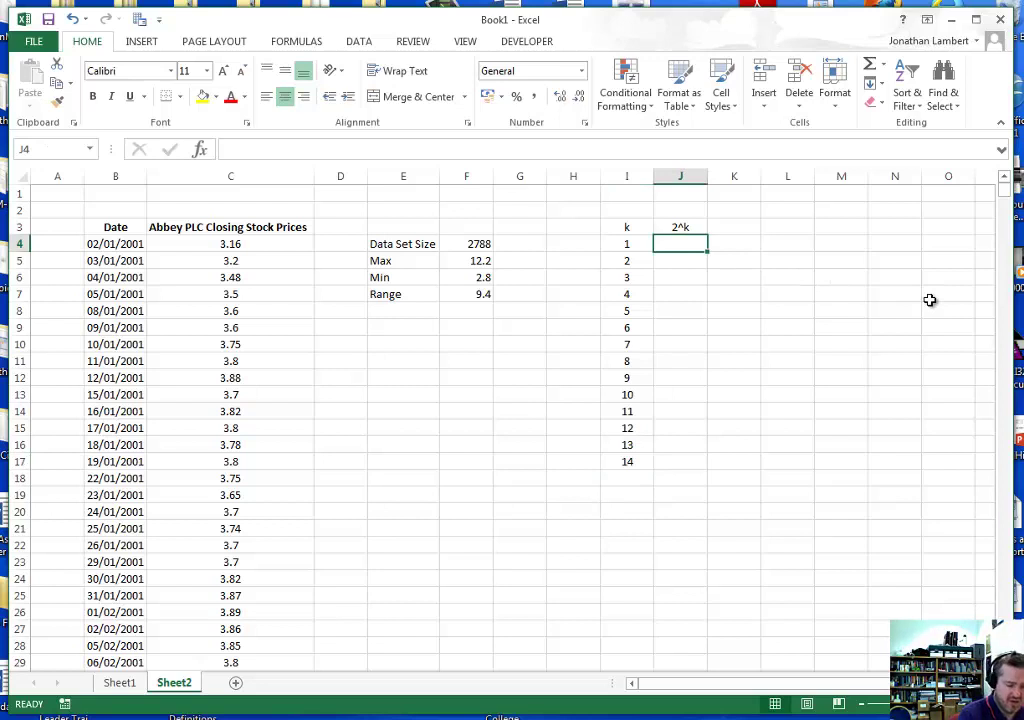
type("=2^")
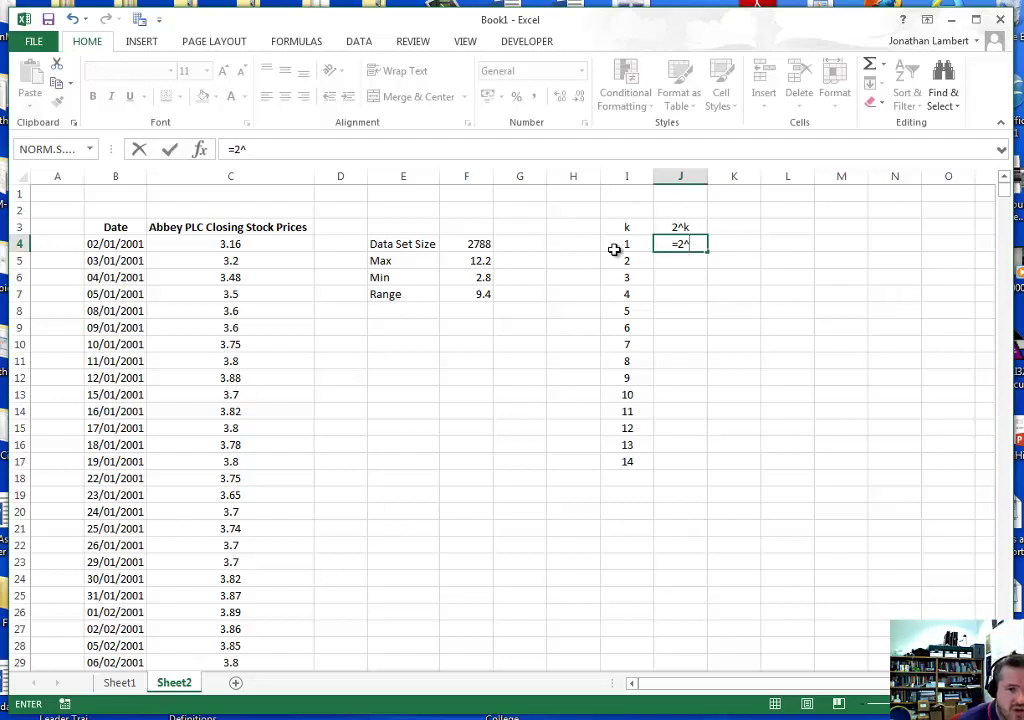
left_click(622, 245)
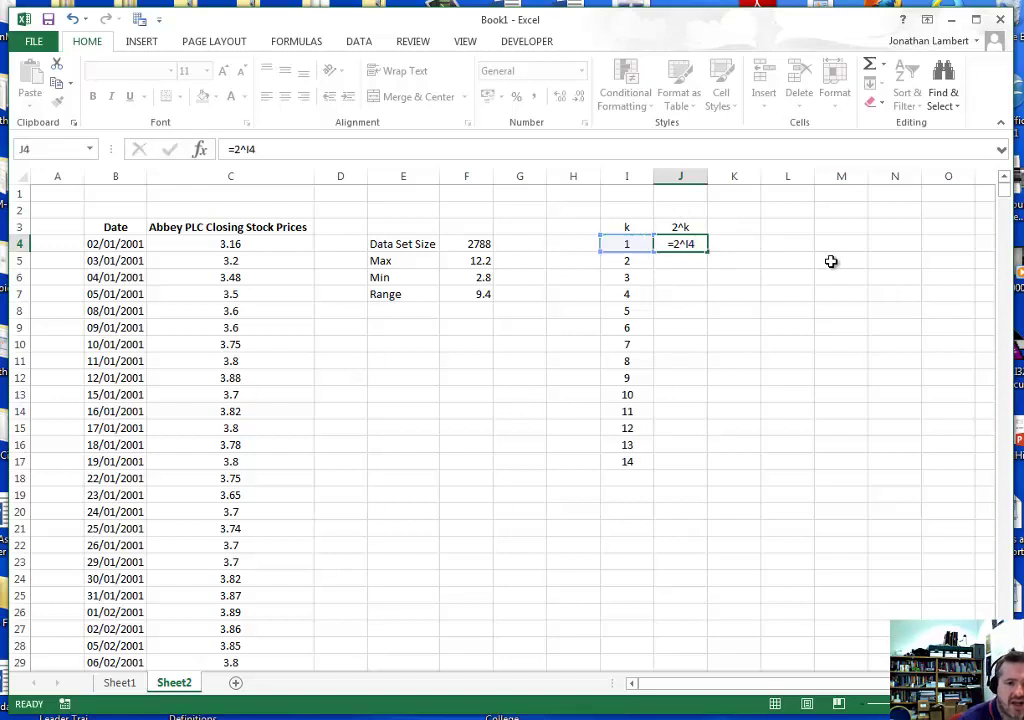
key("Return")
key("Up")
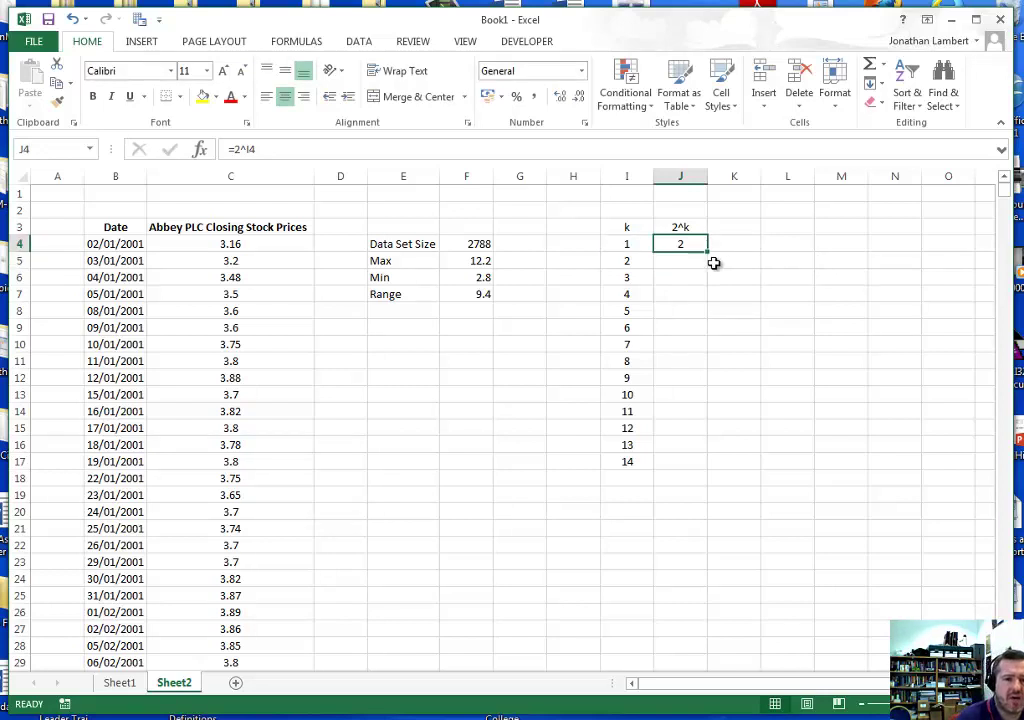
left_click_drag(708, 253, 700, 469)
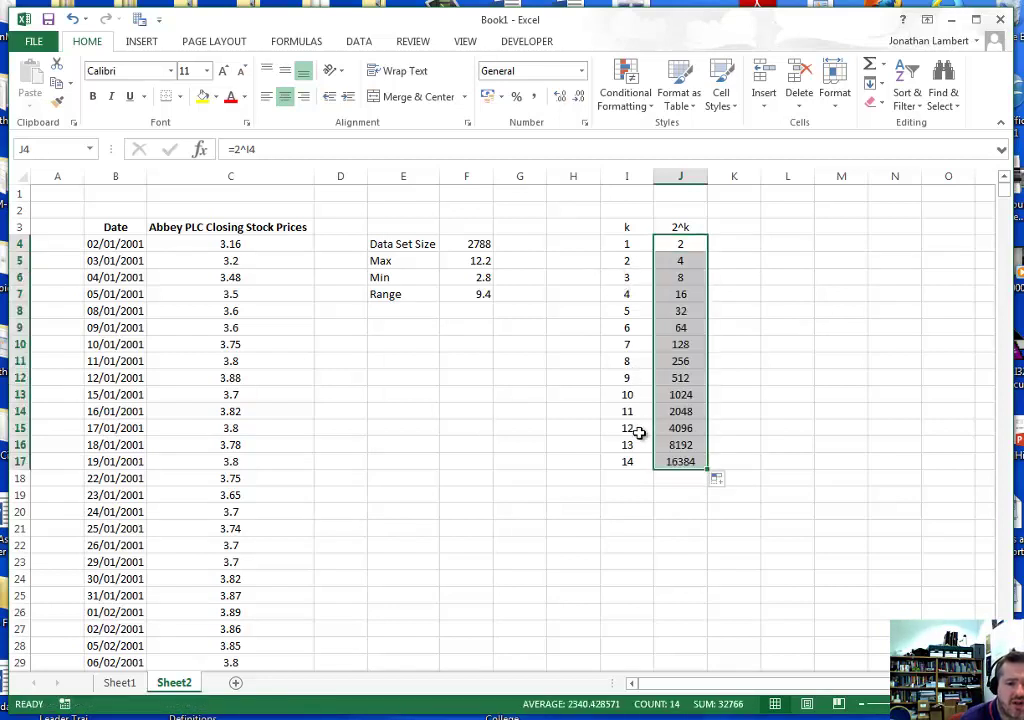
left_click(870, 429)
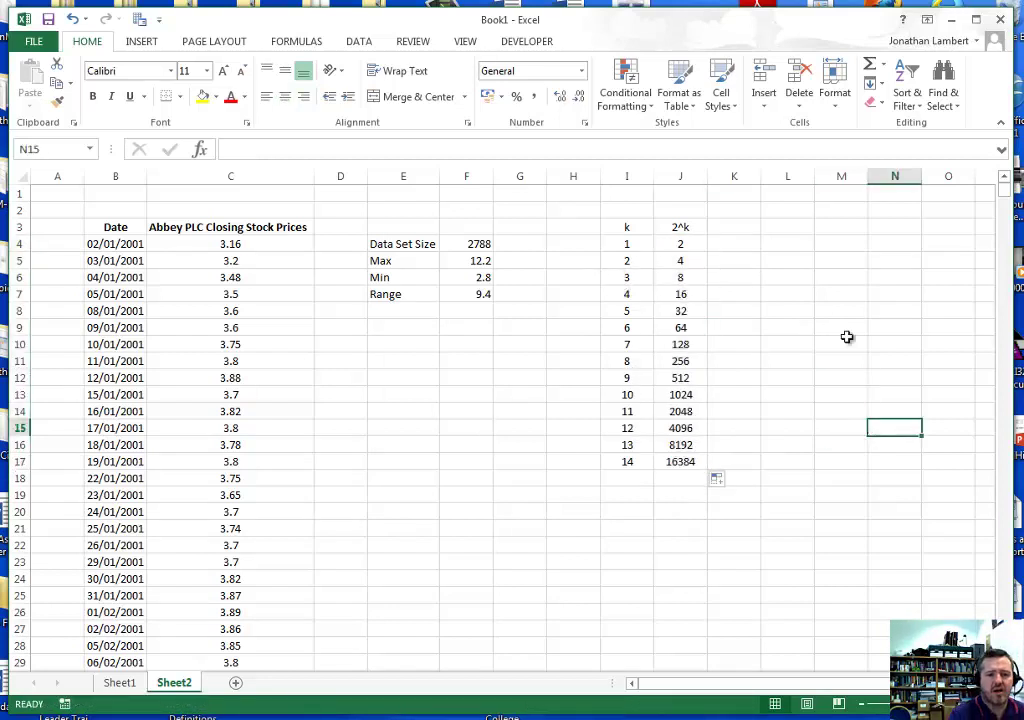
Step: Examine the 2^k values in column J to find the first one that exceeds the data set size
left_click(695, 244)
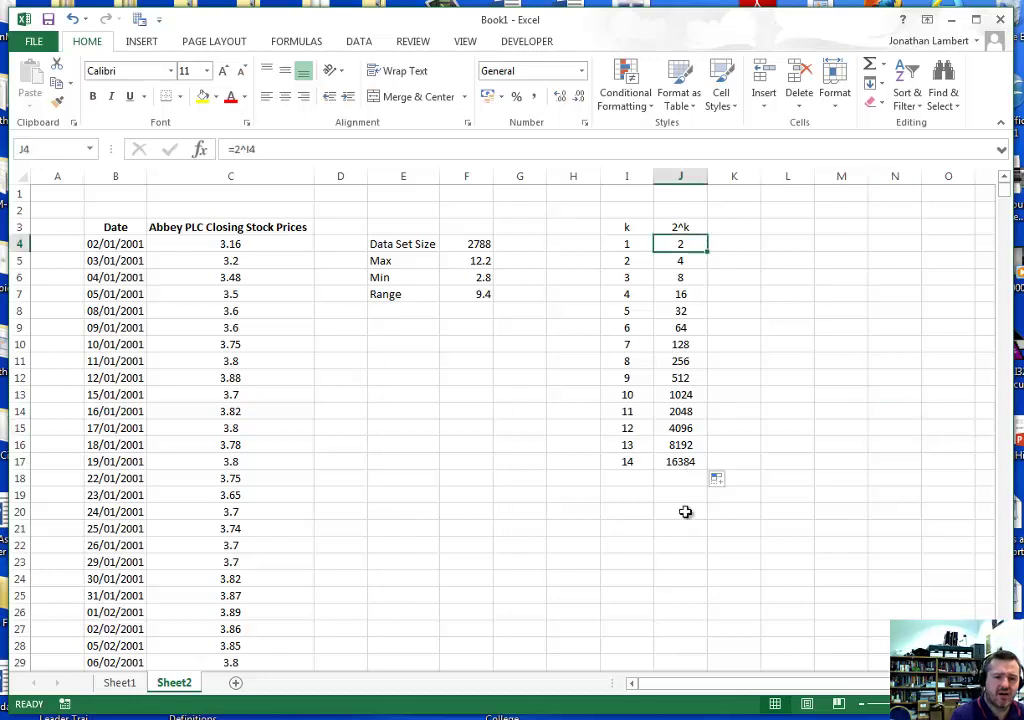
key("shift+Down")
key("shift+Down")
key("shift+Down")
key("shift+Down")
key("shift+Down")
key("shift+Down")
key("shift+Down")
key("shift+Down")
key("shift+Down")
key("shift+Down")
key("shift+Down")
left_click(678, 561, "shift")
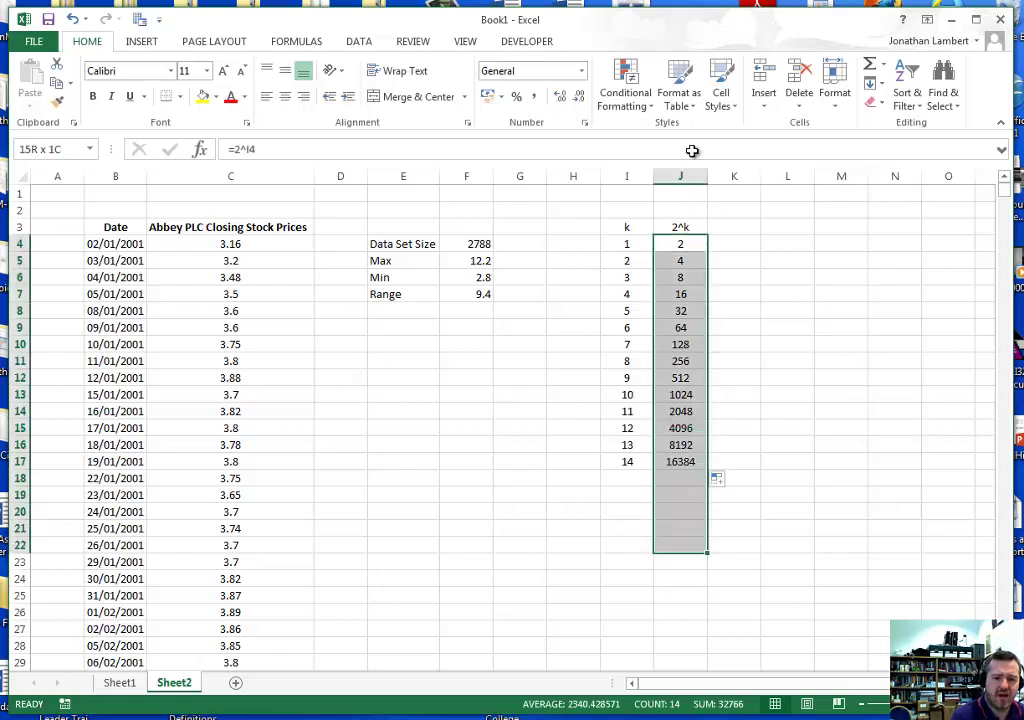
left_click(668, 196, "shift")
mouse_move(680, 455)
left_mouse_down()
mouse_move(679, 430)
mouse_move(690, 470)
left_mouse_up()
left_click(747, 347)
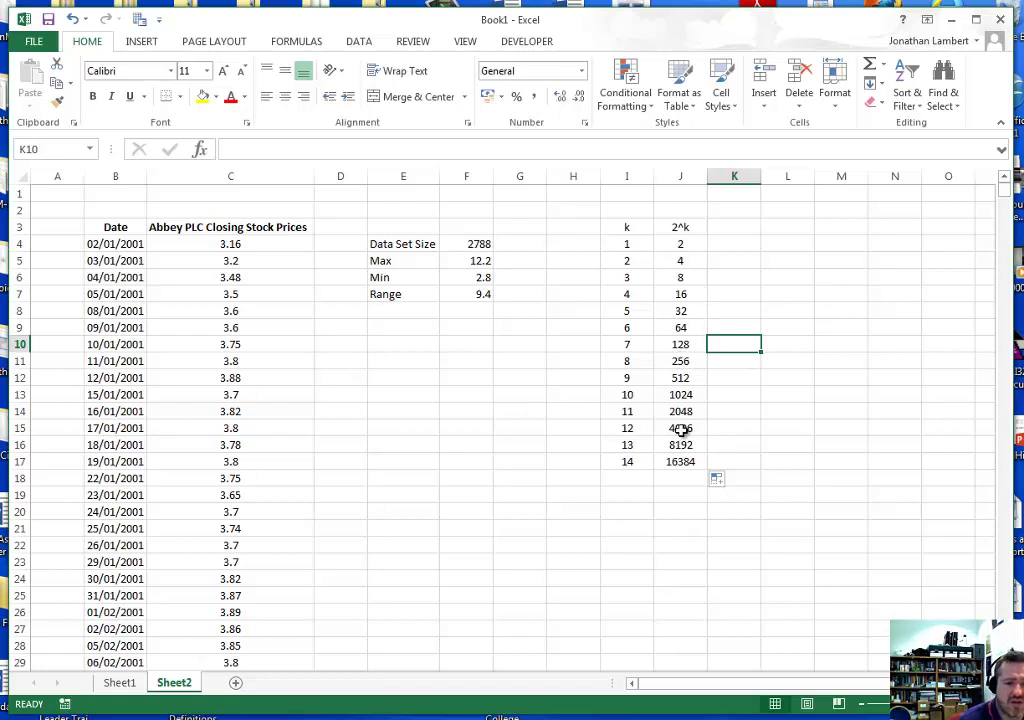
Step: Highlight the k value 12 in cell I15 with a yellow fill
left_click(684, 427)
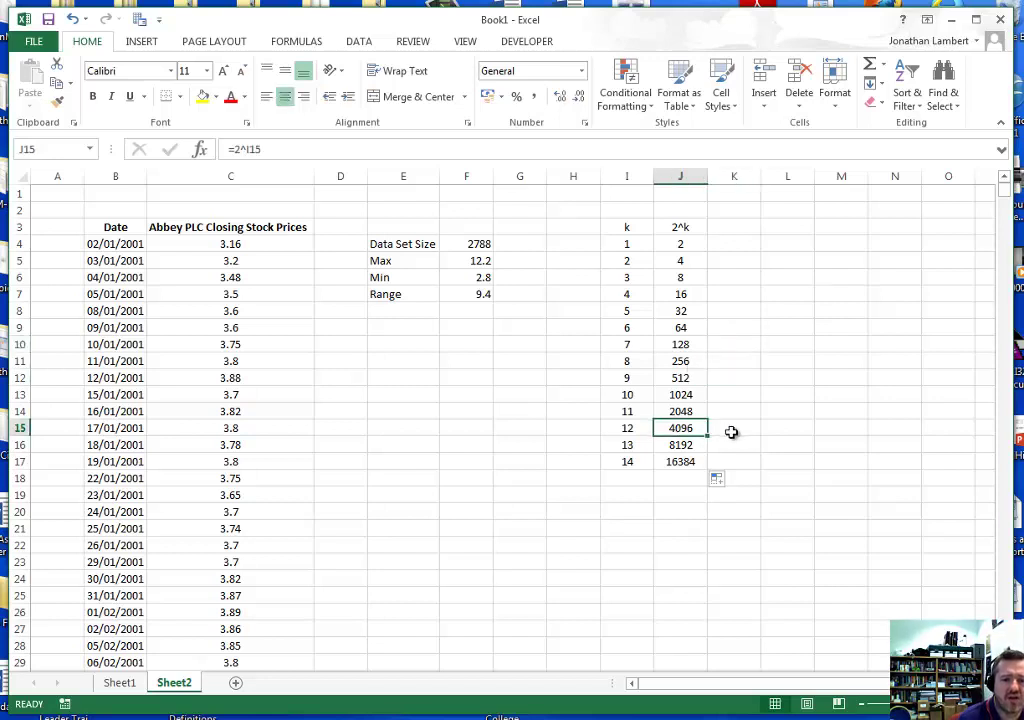
left_click(626, 427)
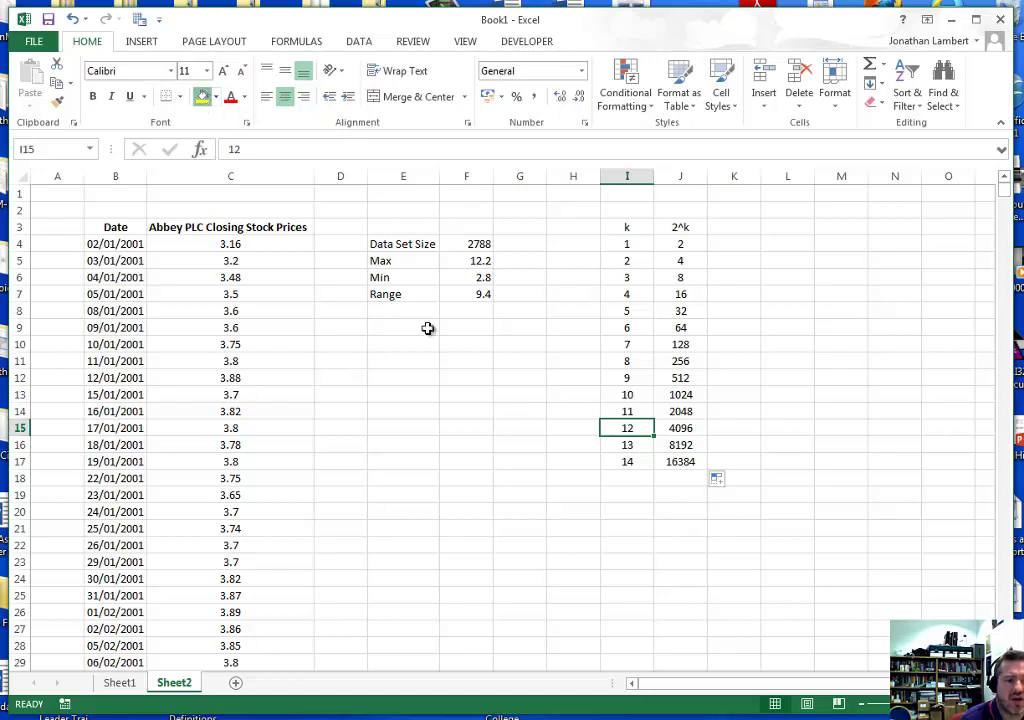
left_click(829, 511)
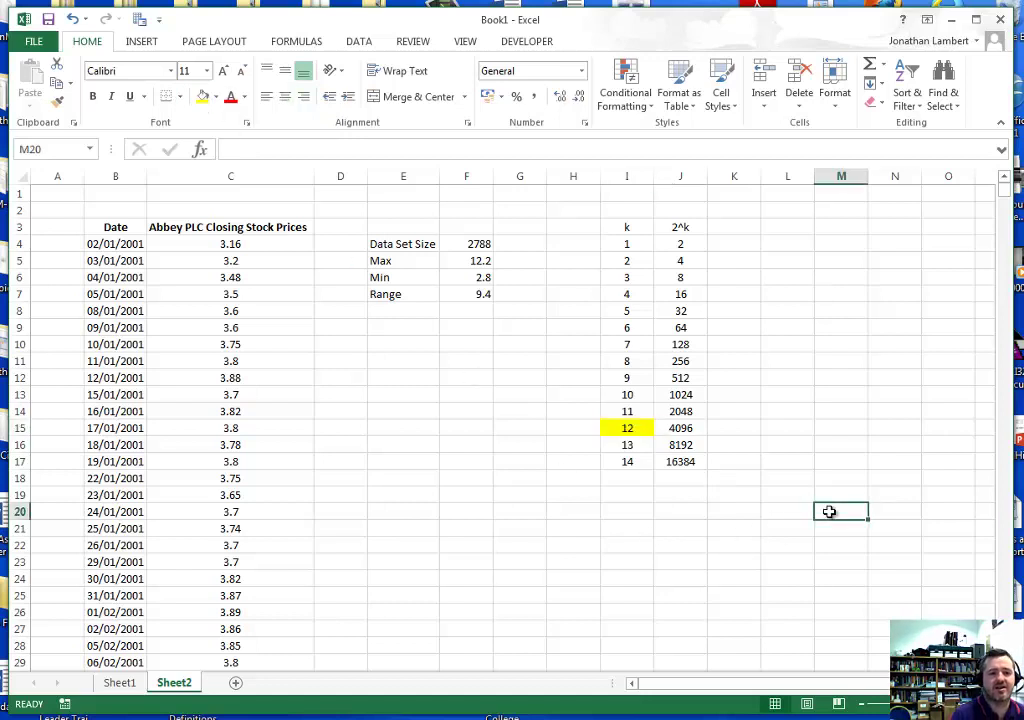
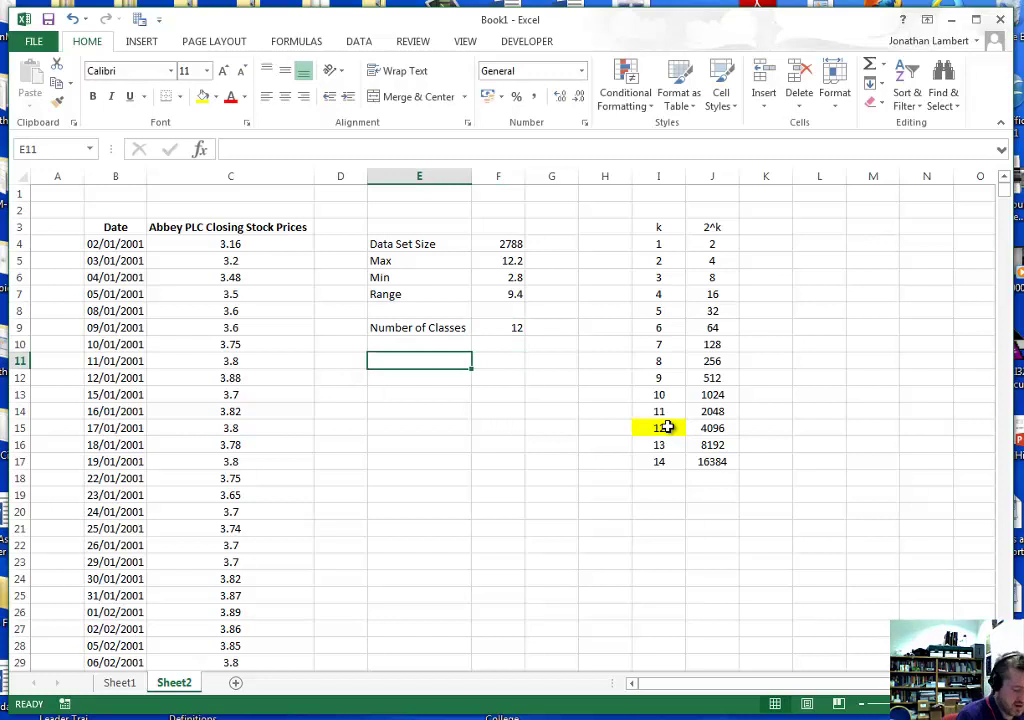
Step: Label cell E11 "Class Width" and calculate the width in F11 with =(F7 + 0.1)/F9
type("Class Width")
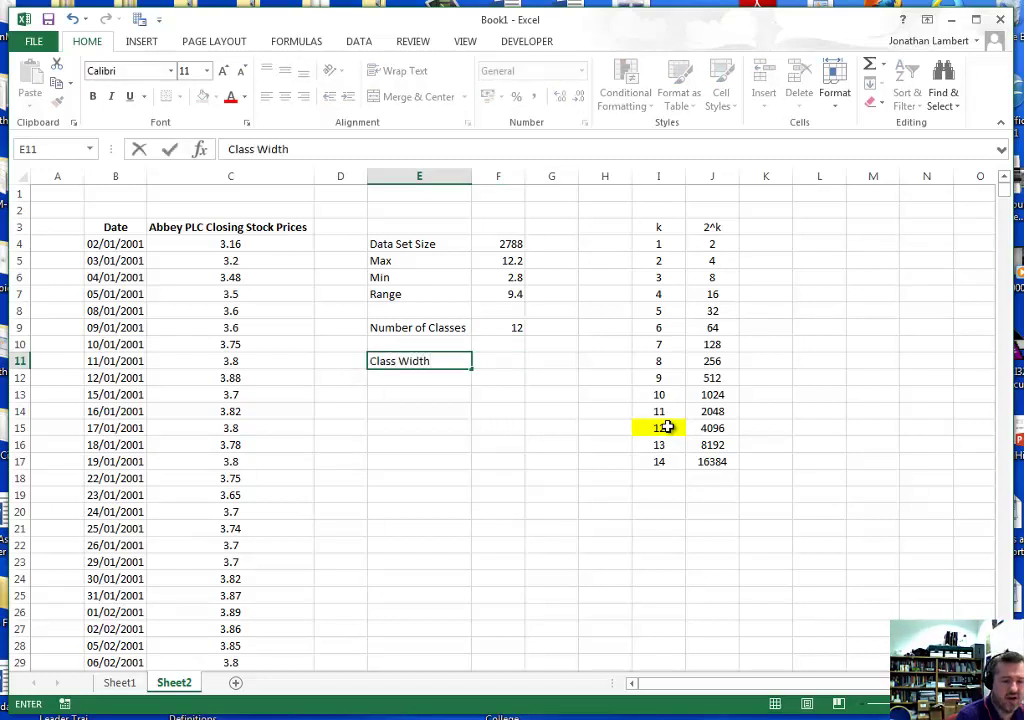
key("Tab")
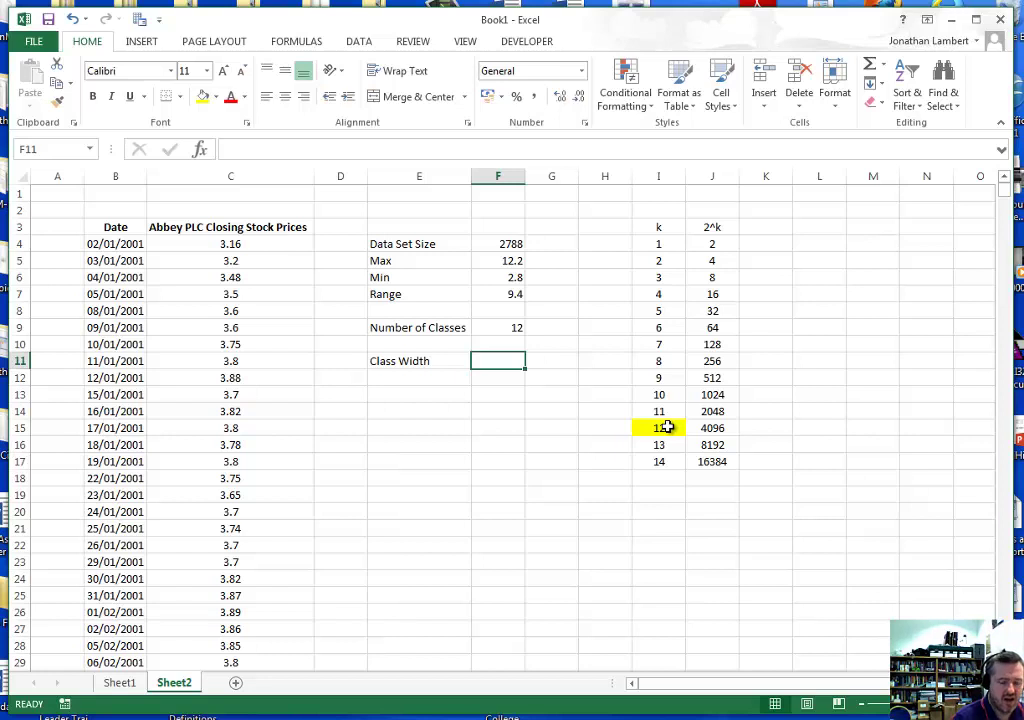
type("=")
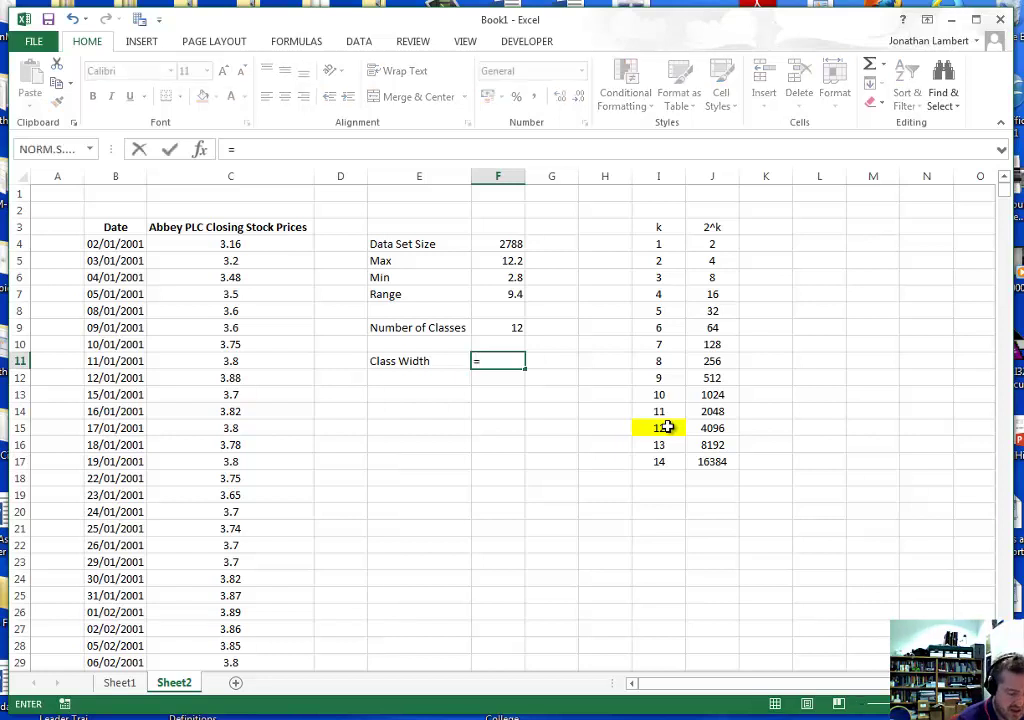
type("(")
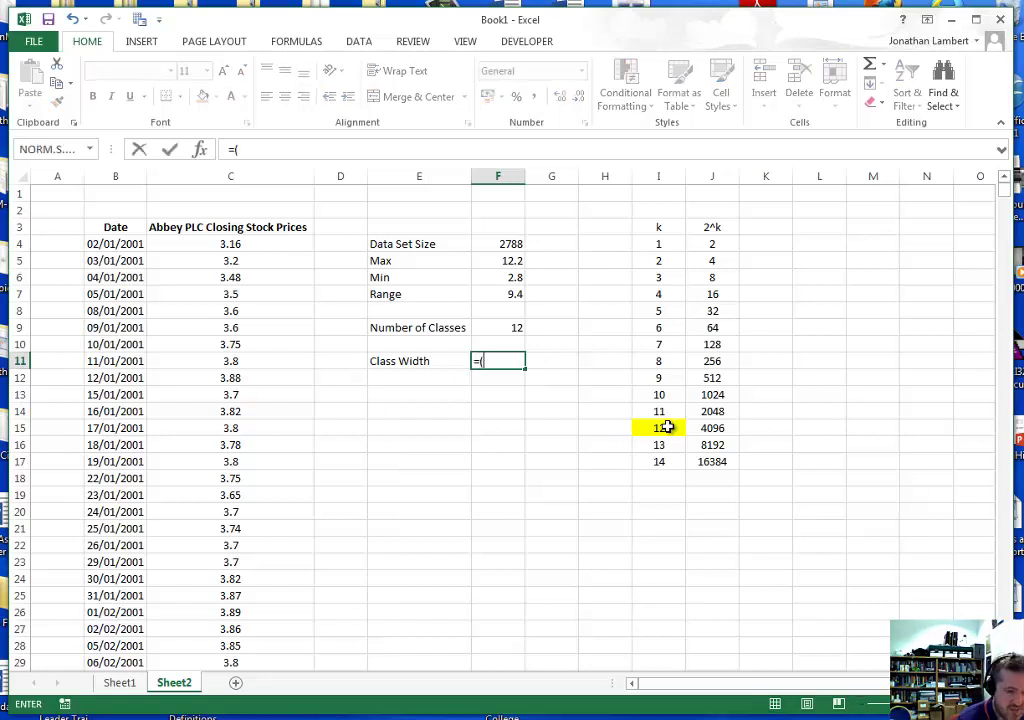
left_click(513, 293)
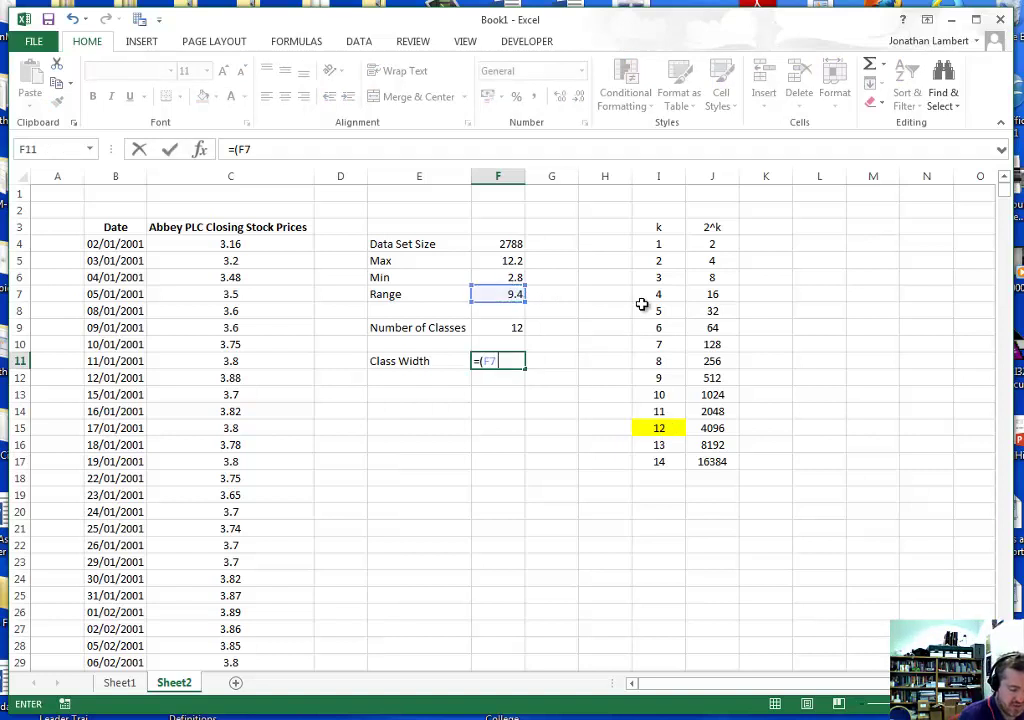
type("+ 0.1")
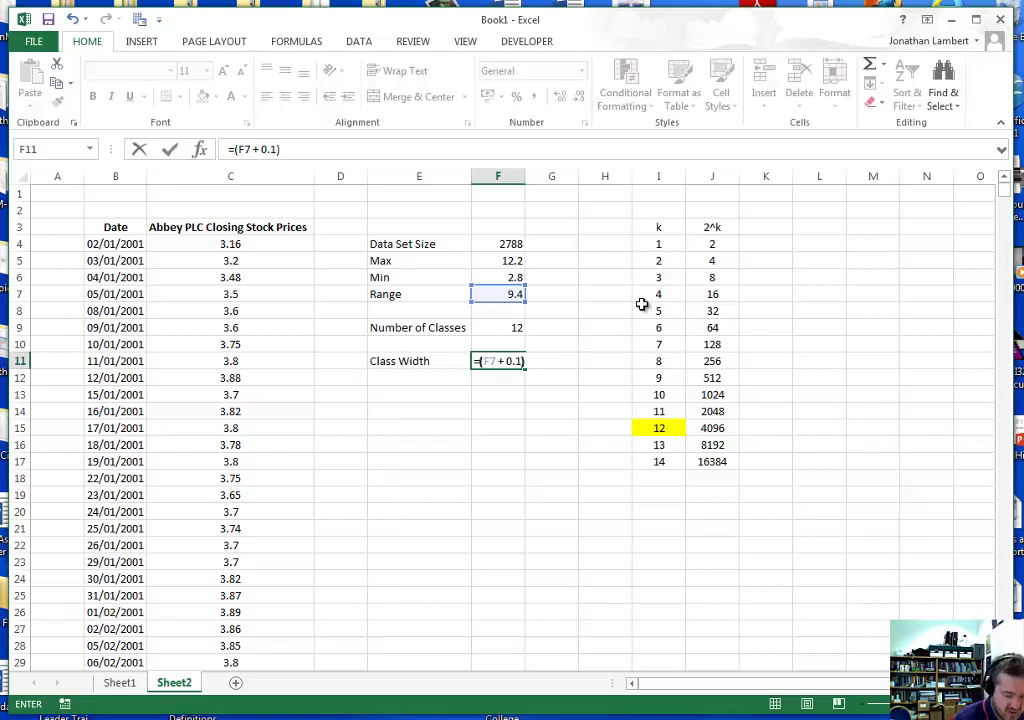
type("/")
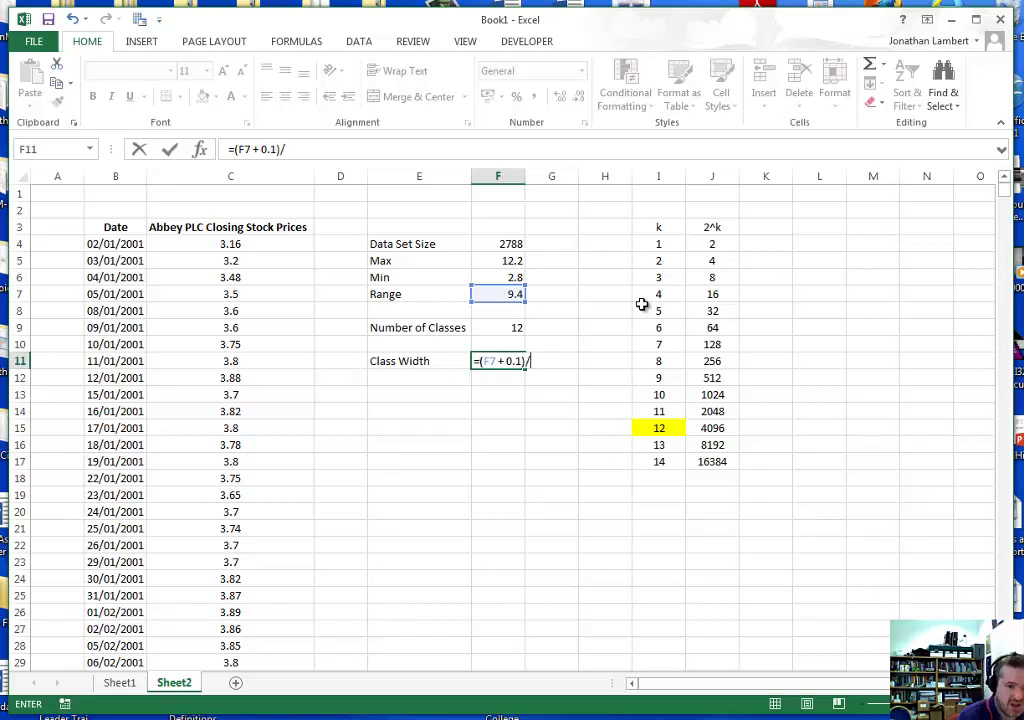
left_click(507, 328)
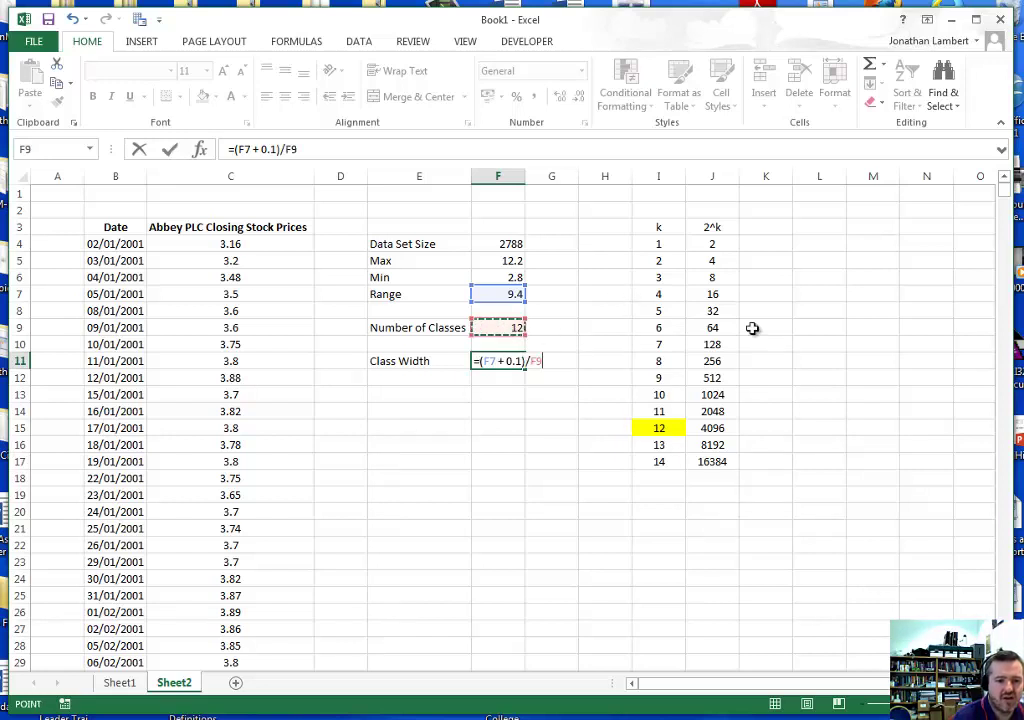
key("Return")
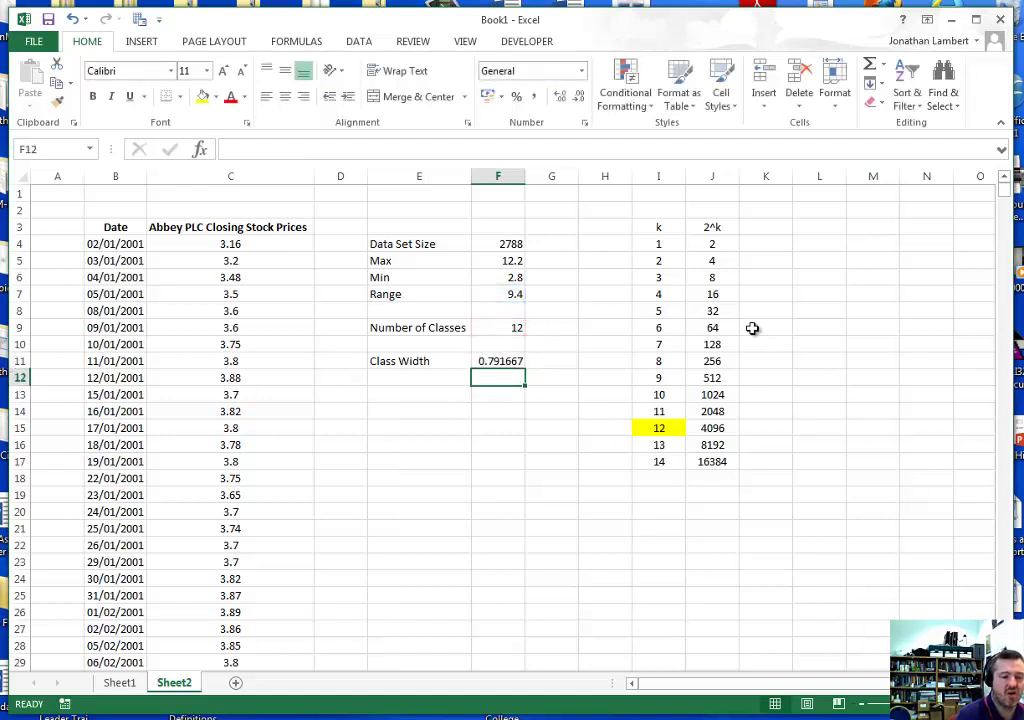
key("Up")
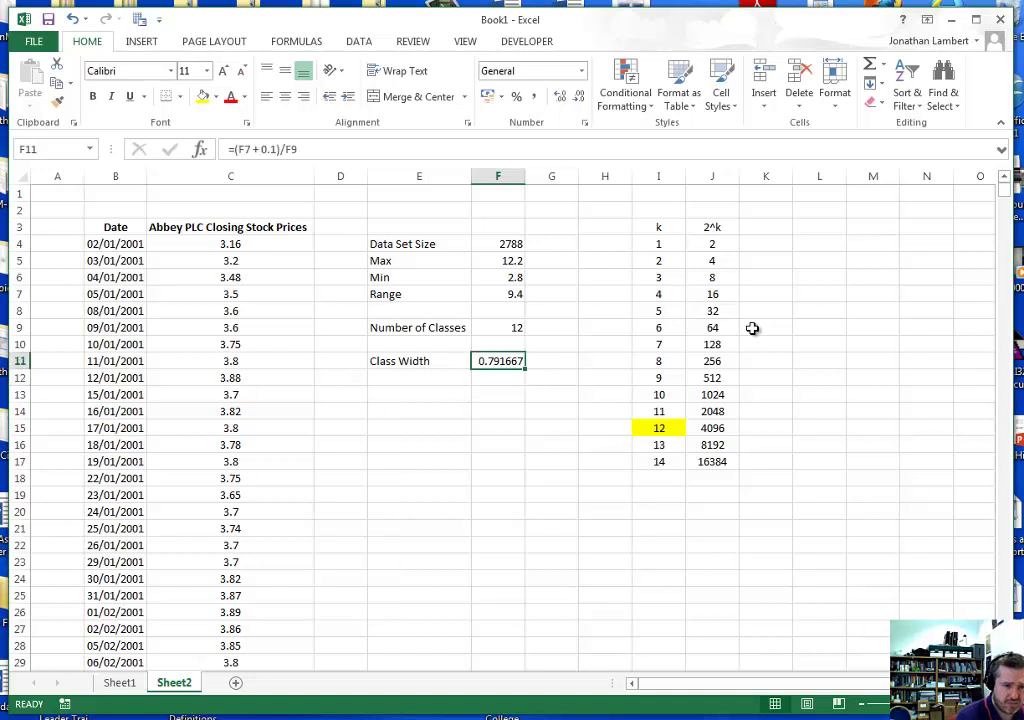
Step: Enter the rounded-up class width 0.8 in cell G11, beside the calculated width
left_click(236, 149)
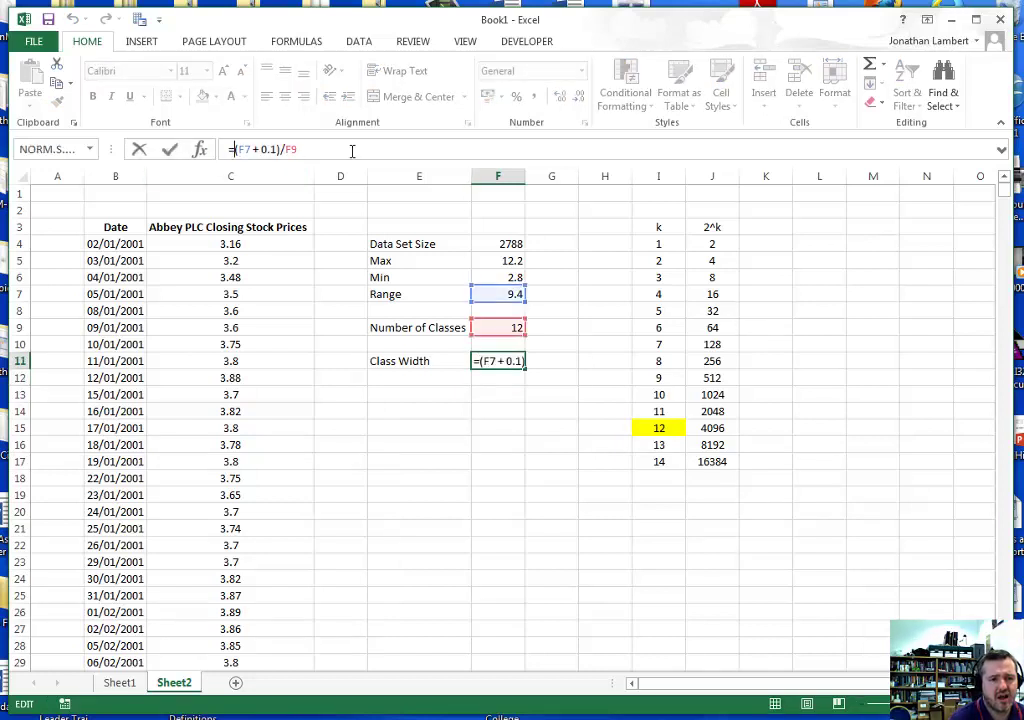
key("Return")
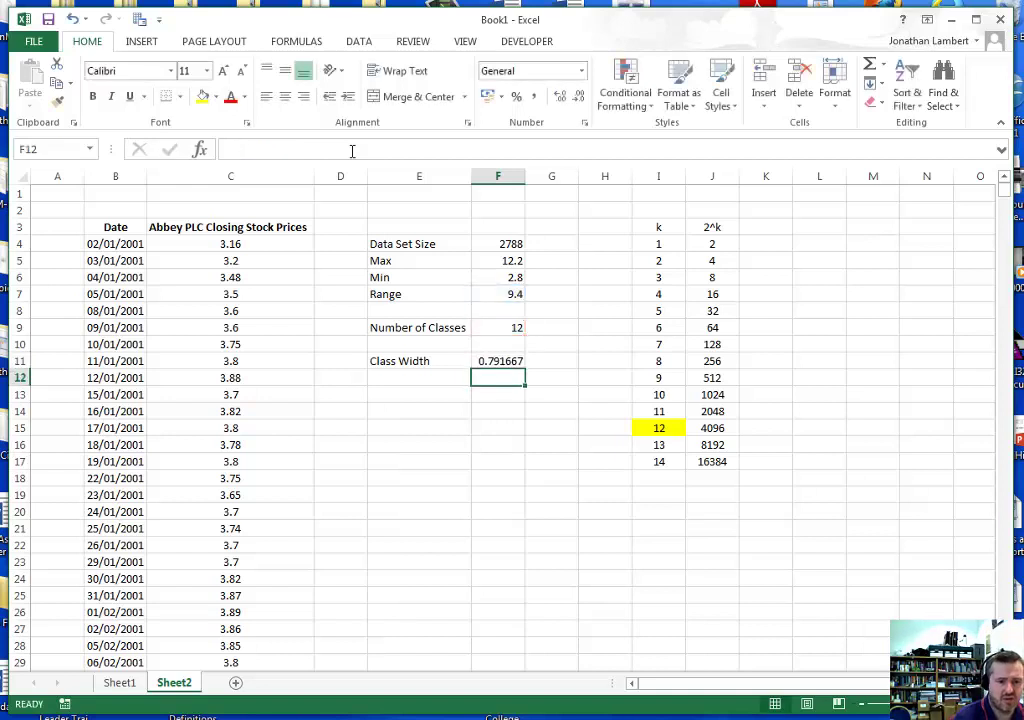
key("Up")
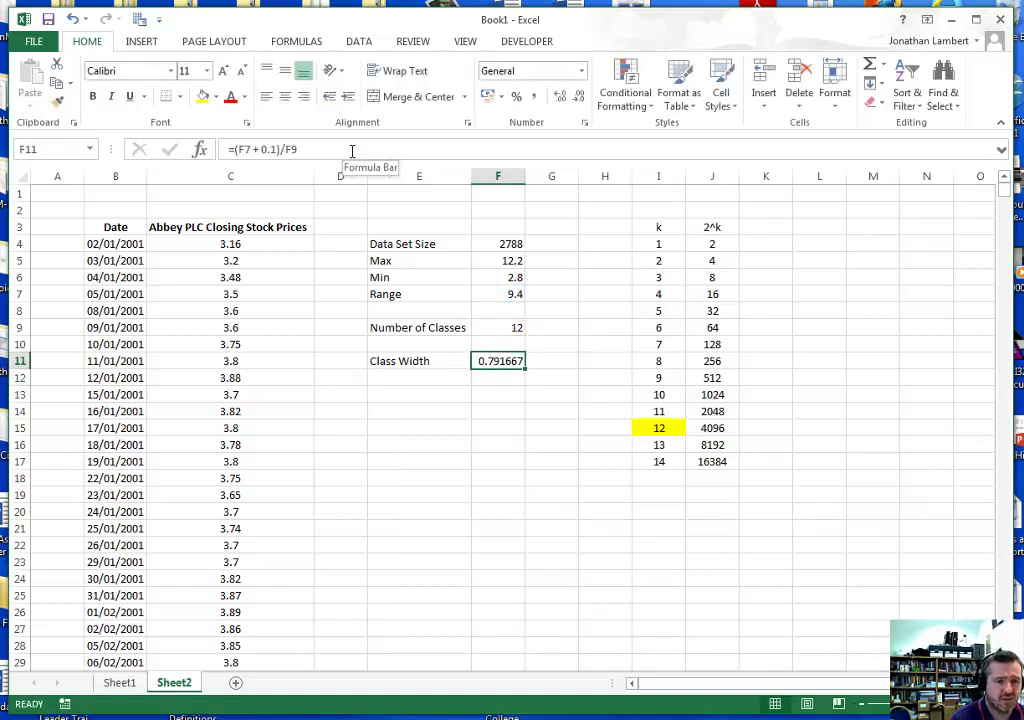
left_click(562, 362)
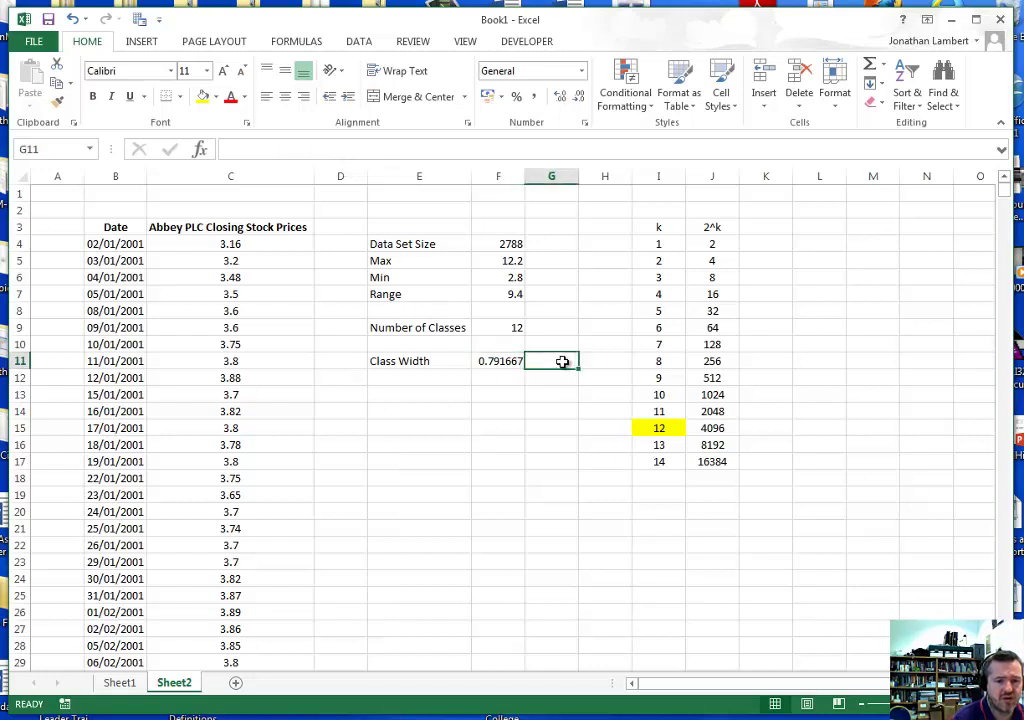
type("0.8")
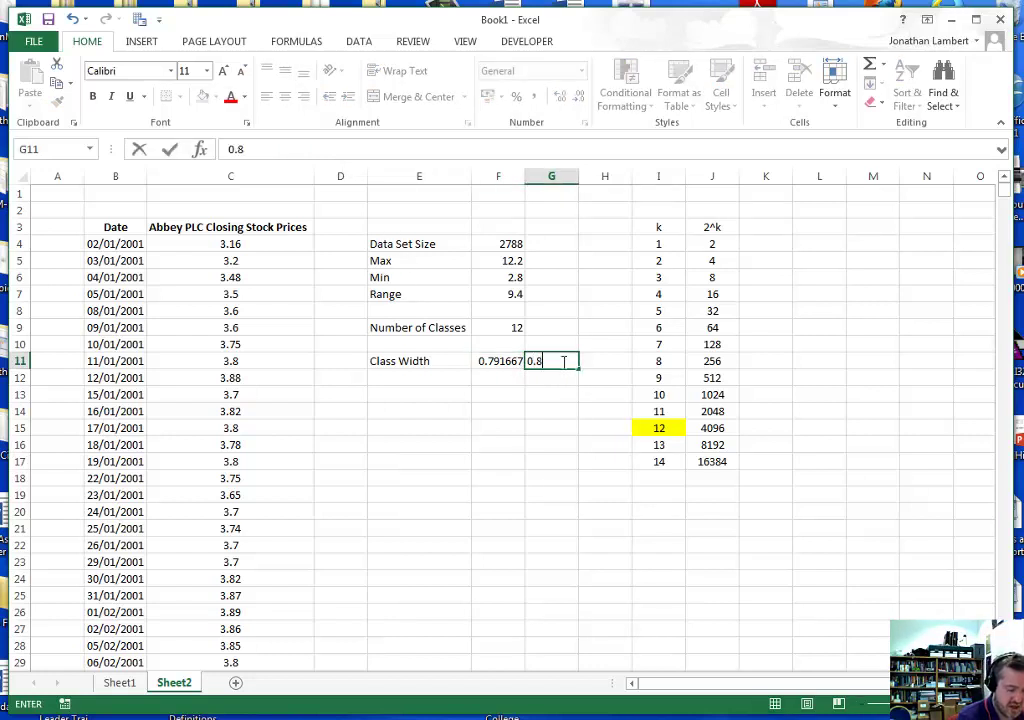
key("Return")
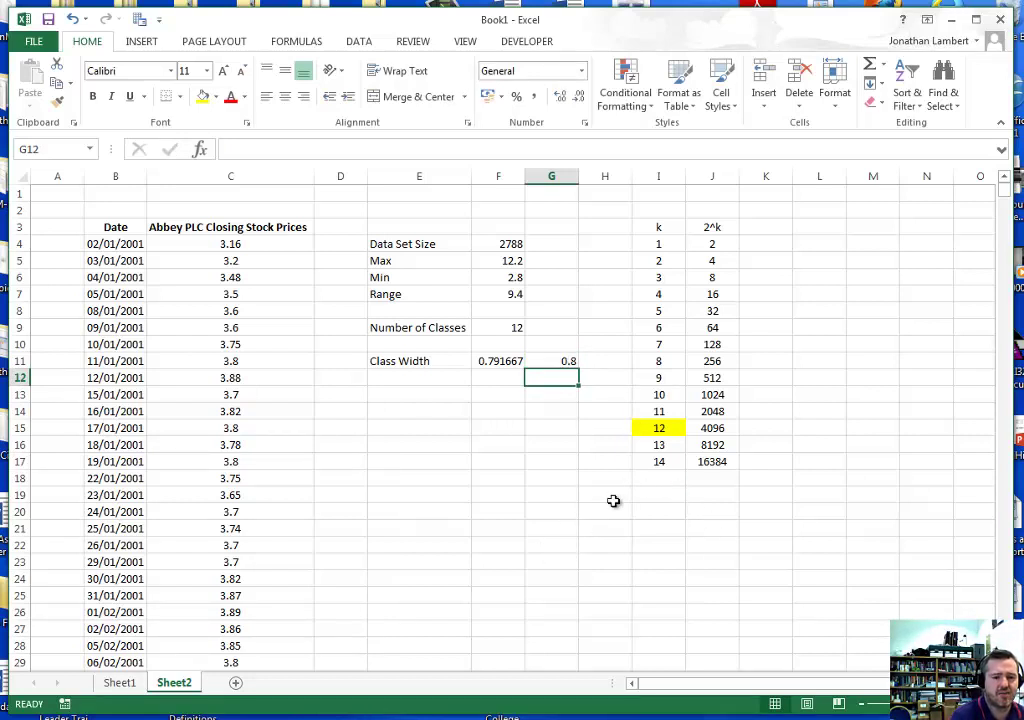
Step: Review the data set size, max, range, number of classes, the k and 2^k table, and both class width cells
left_click(540, 524)
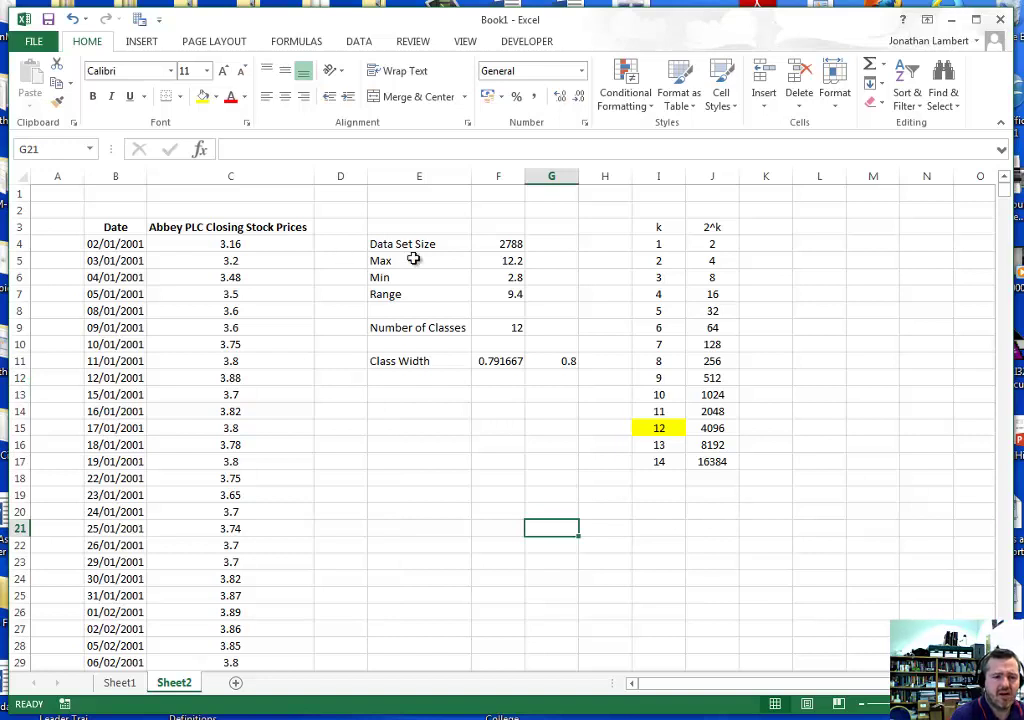
left_click(505, 245)
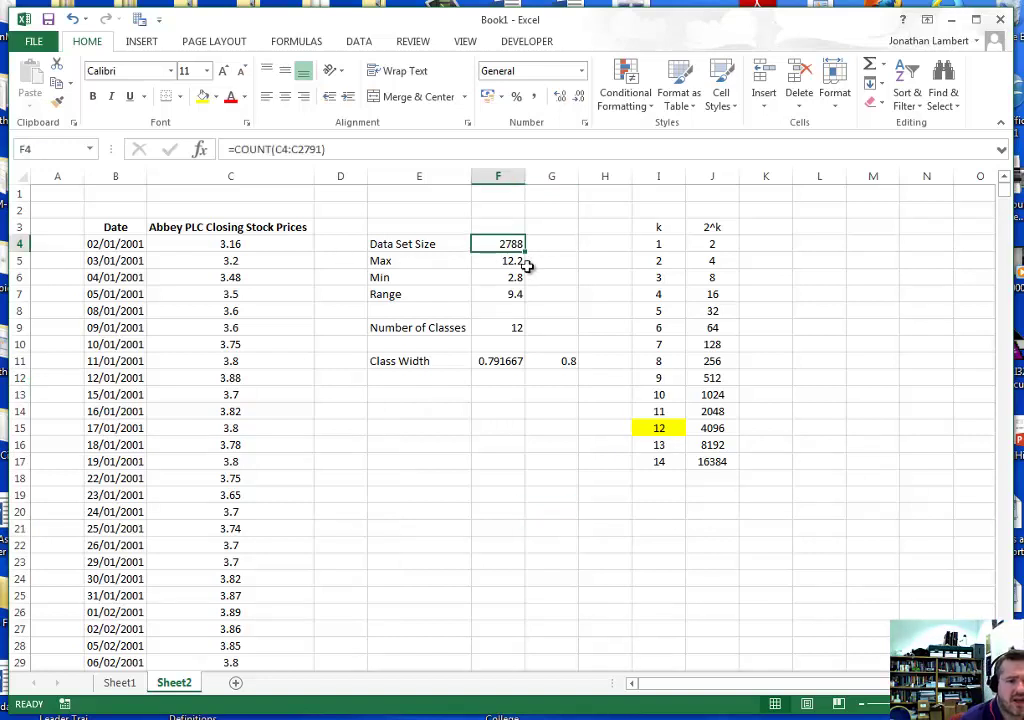
left_click(519, 263)
left_click(519, 288)
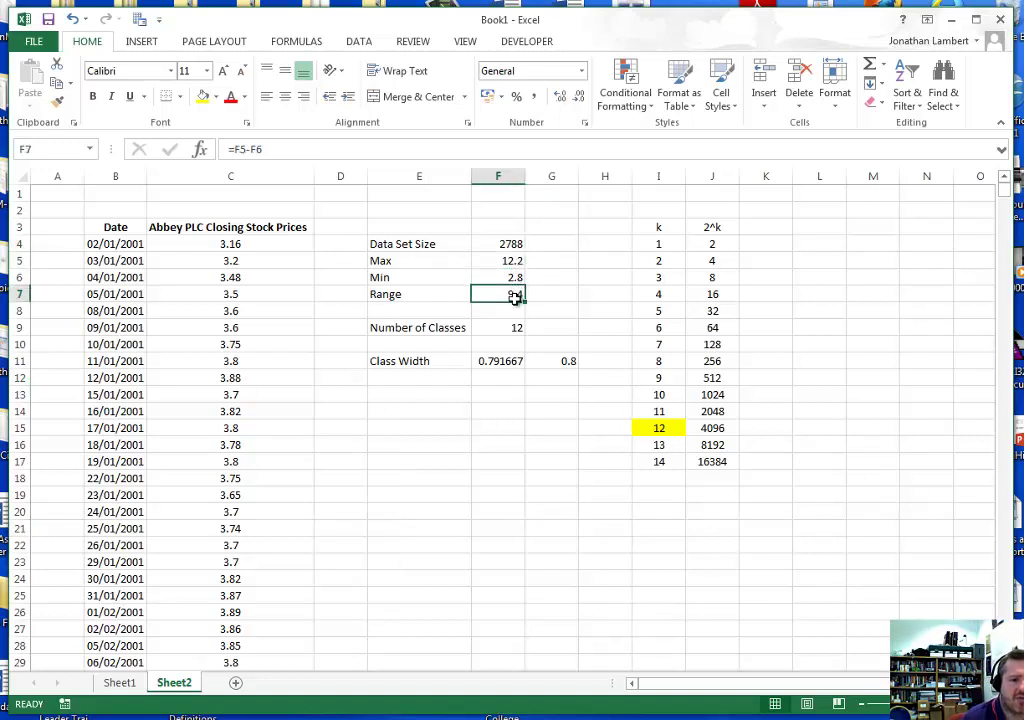
left_click(507, 331)
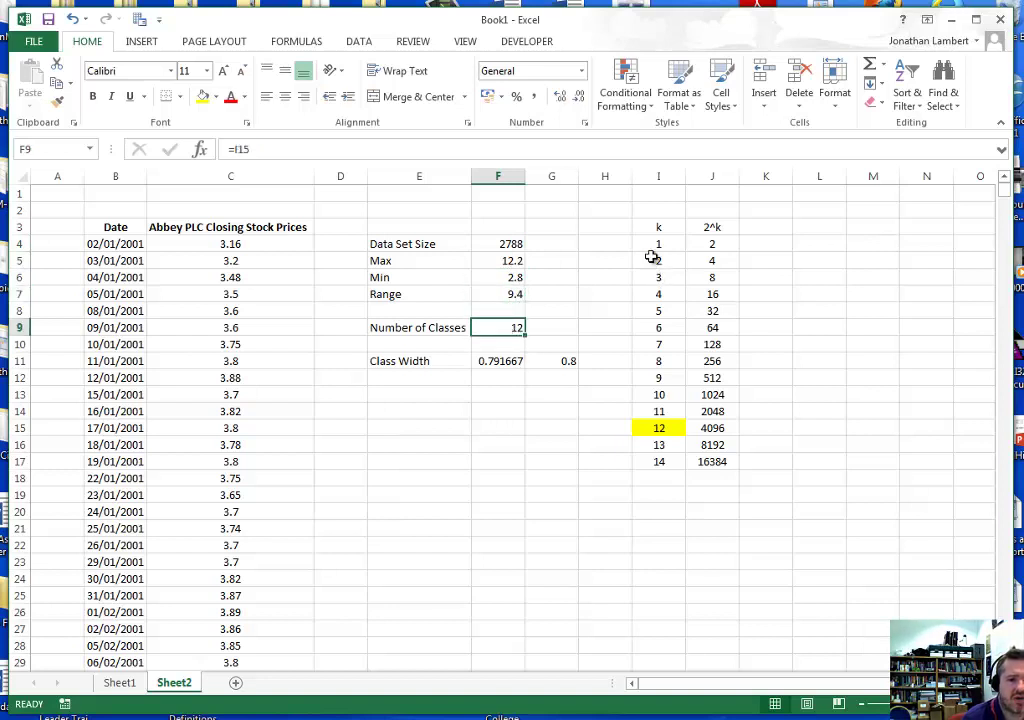
left_click_drag(655, 227, 720, 462)
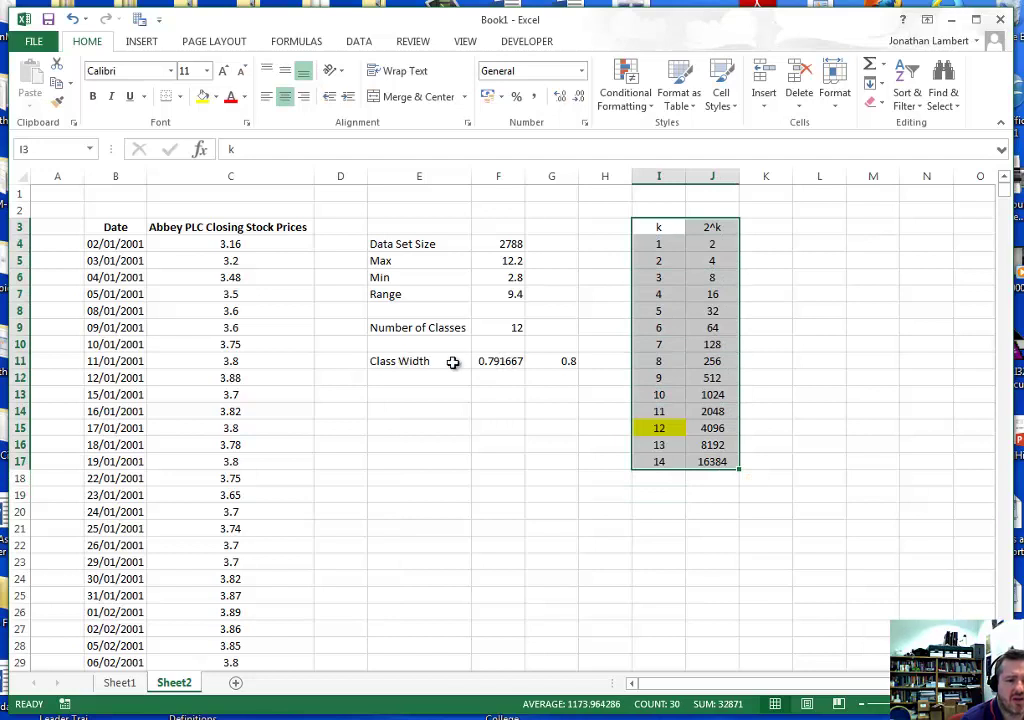
left_click(498, 362)
left_click(567, 360)
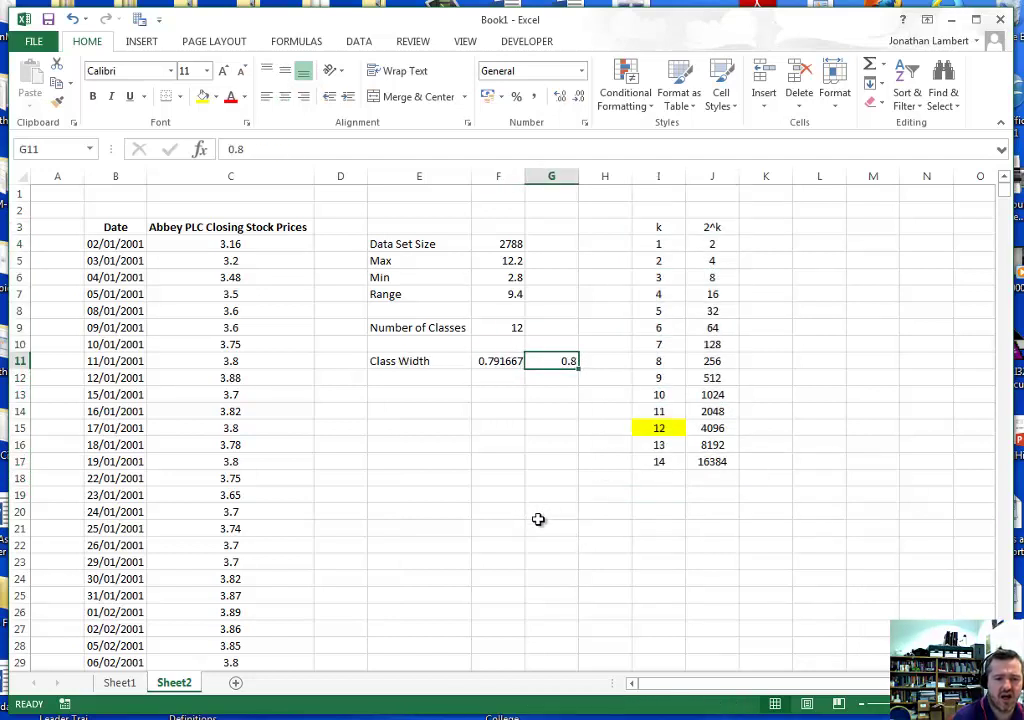
Step: Add the class limit headings "Lower" in F20 and "Upper" in G20
left_click(500, 513)
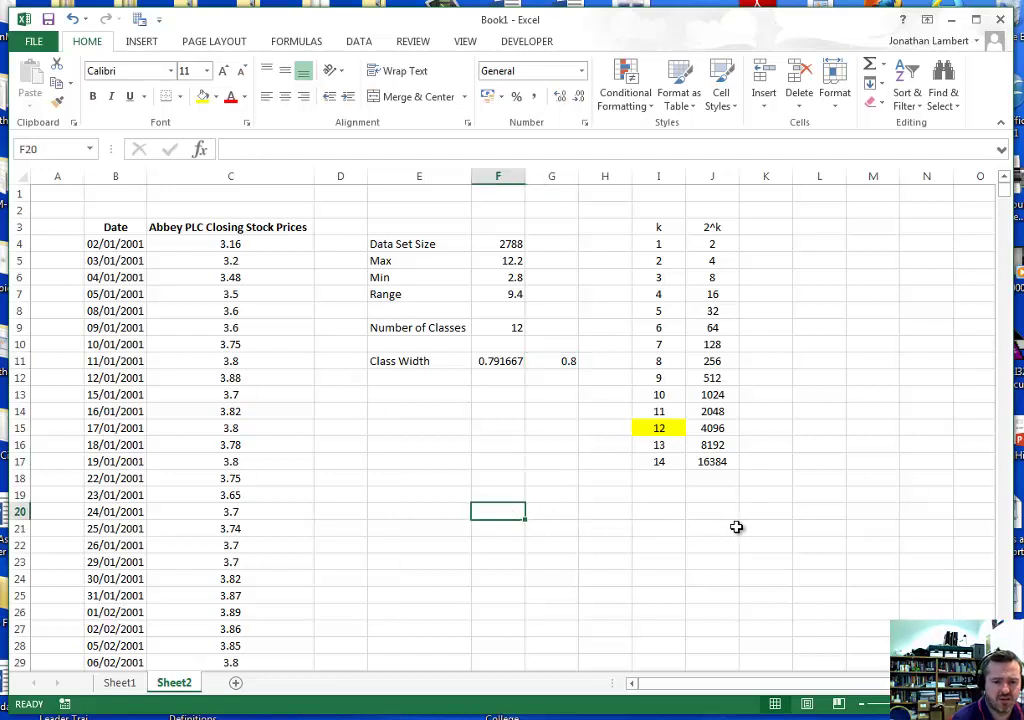
type("Lower")
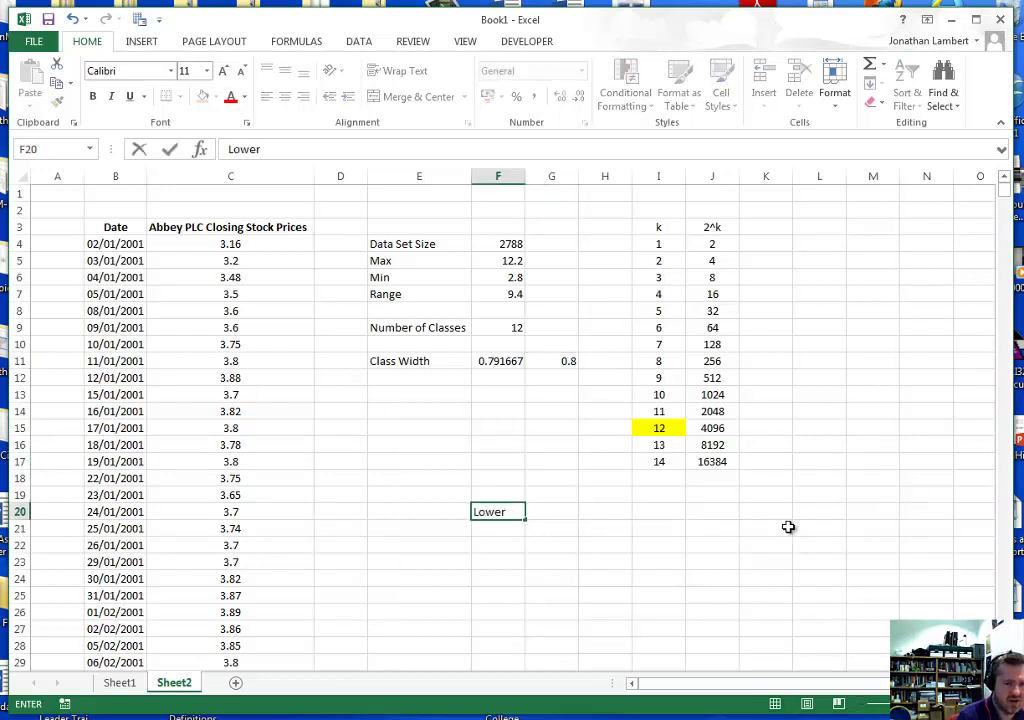
key("Tab")
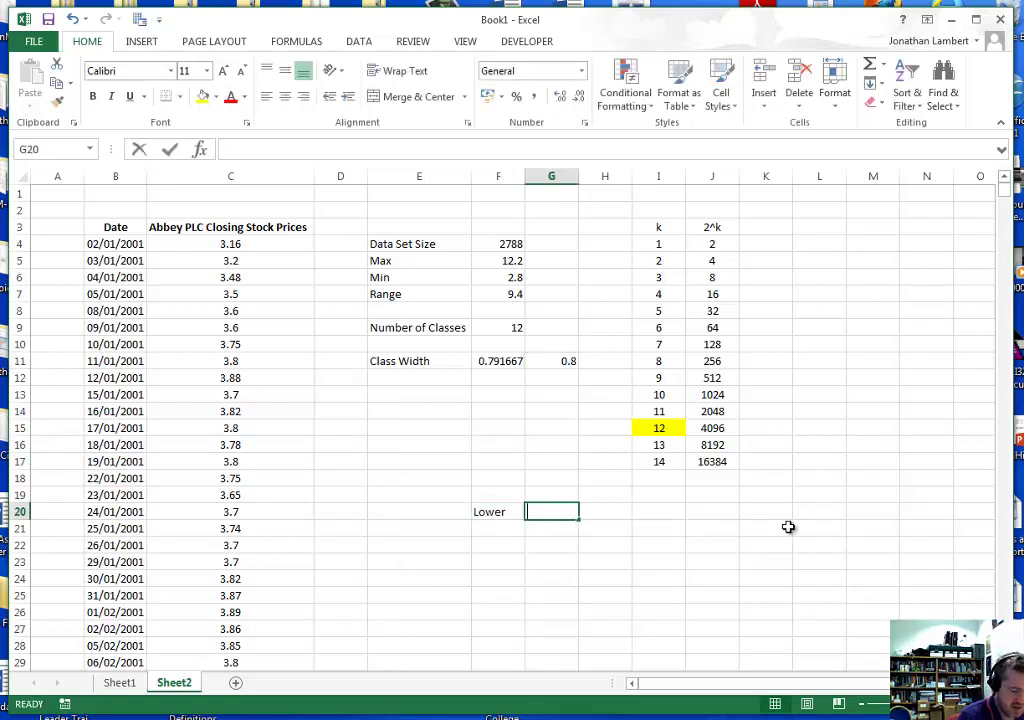
type("Upper")
key("Return")
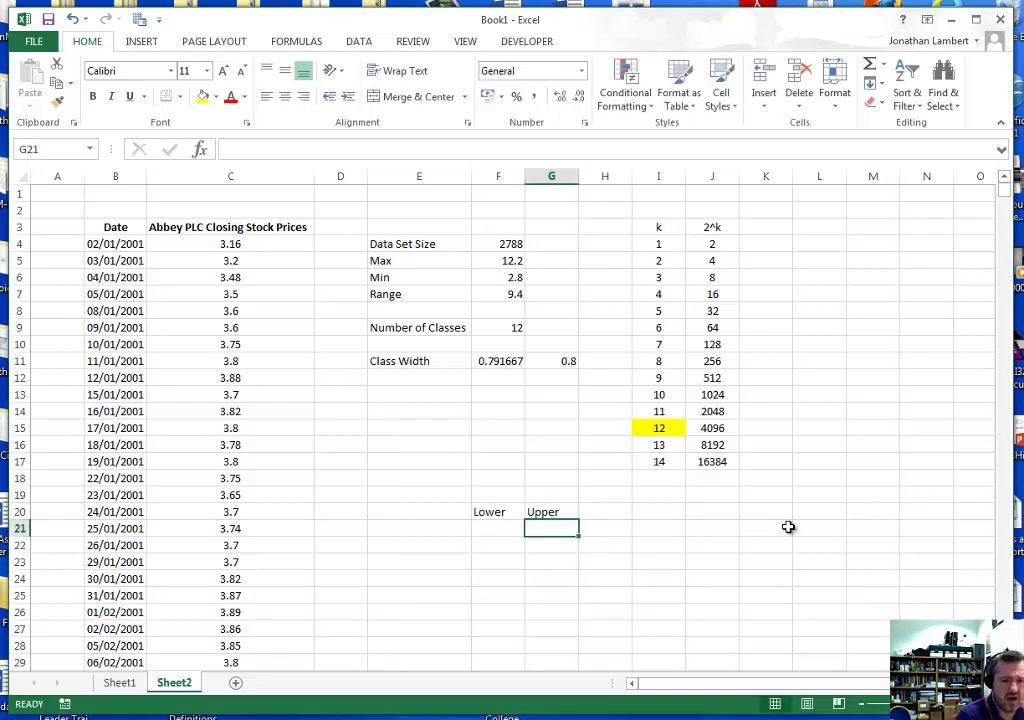
Step: Number the classes 1 to 12 down cells E21:E32, starting with 1, 2, 3 and filling the series
key("Left")
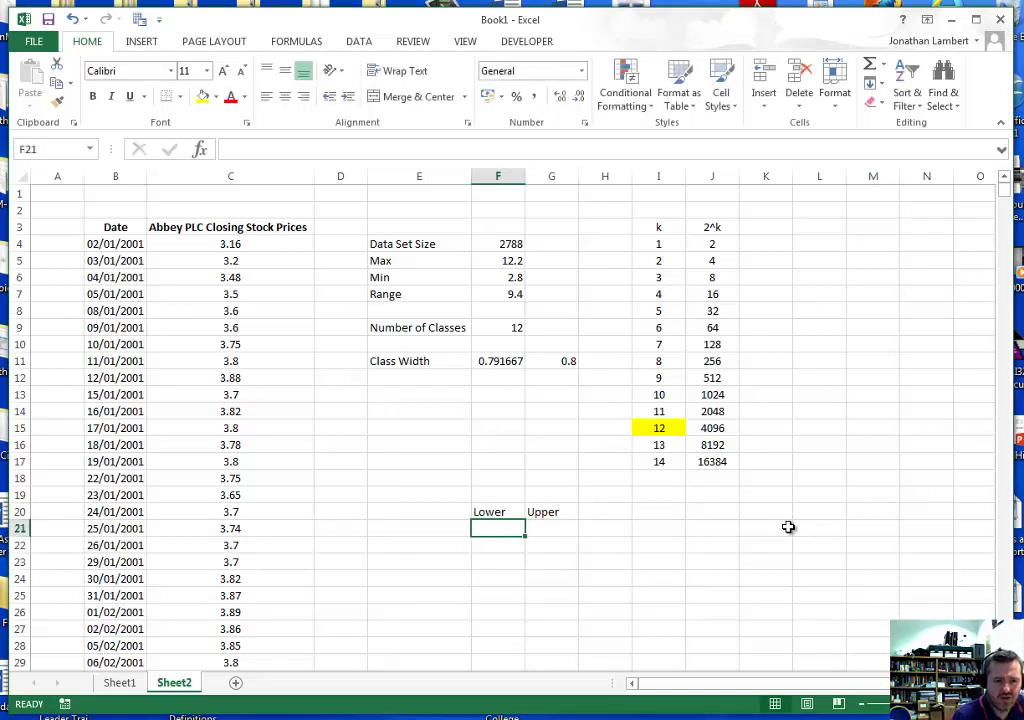
key("Left")
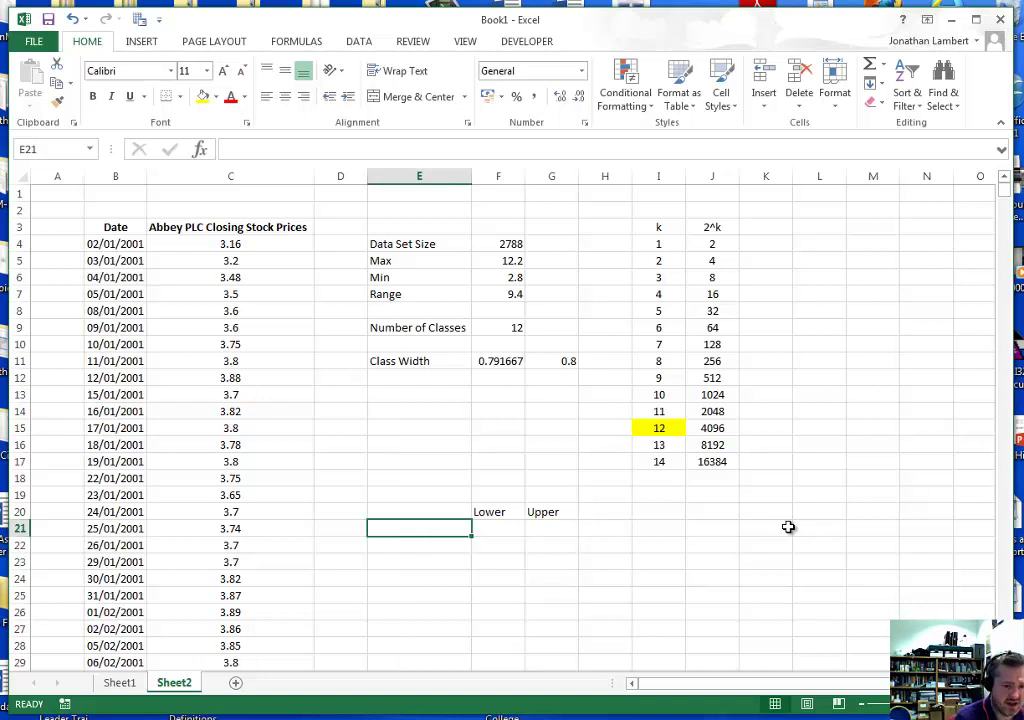
type("1")
key("Return")
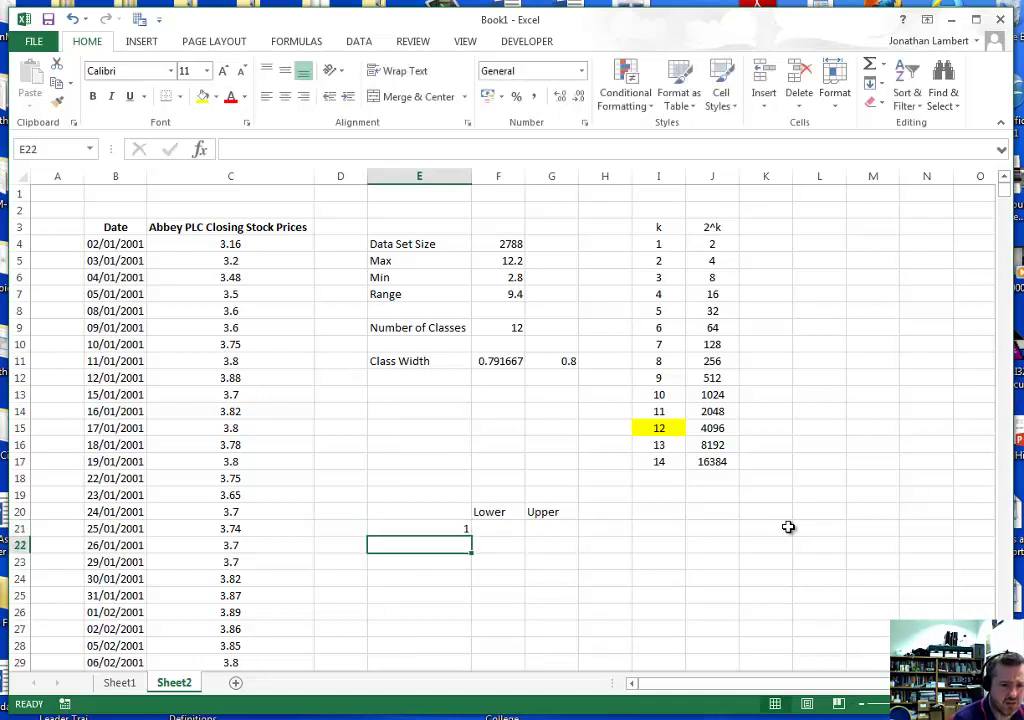
type("2")
key("Return")
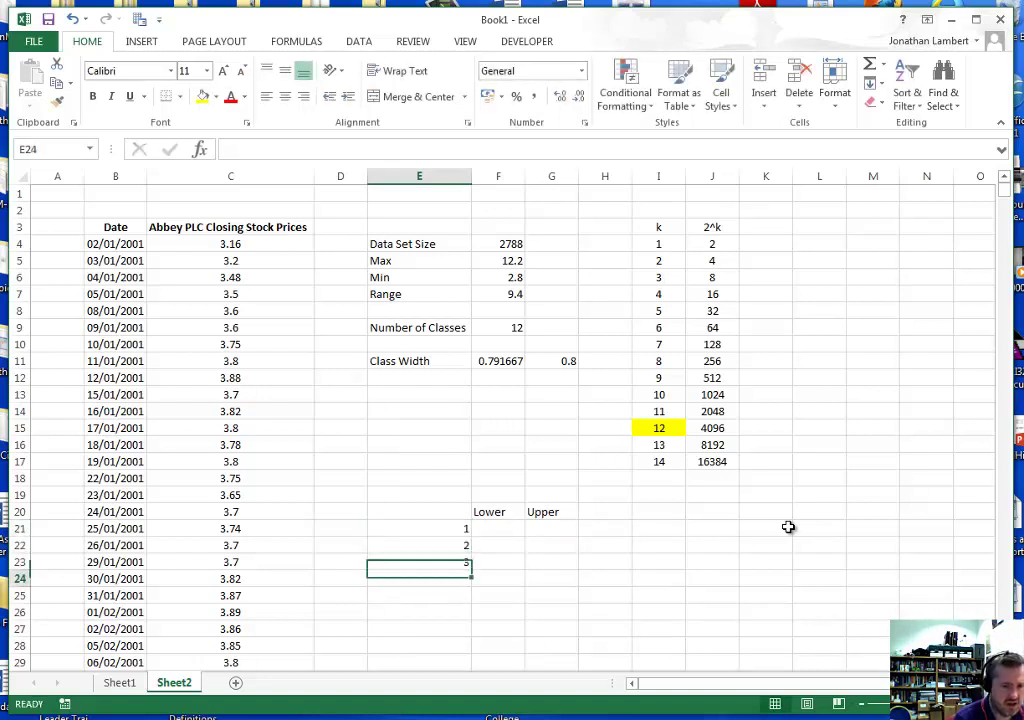
type("3")
key("Return")
left_click_drag(459, 529, 469, 642)
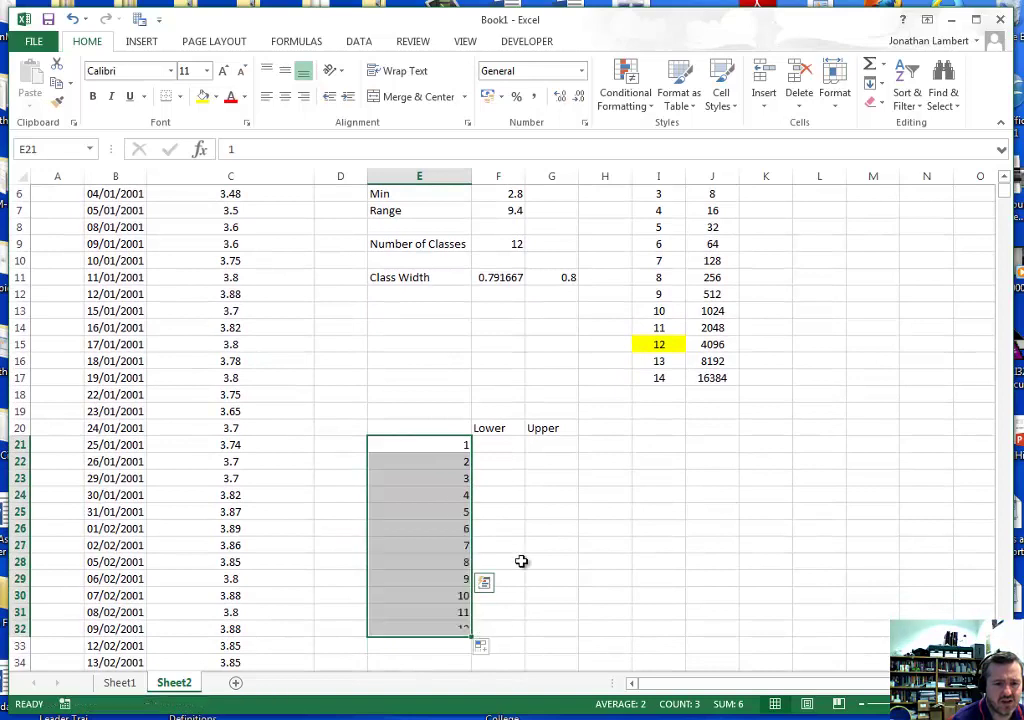
Step: Centre the class numbers in E21:E32 horizontally
left_click(286, 98)
left_click(702, 490)
scroll(667, 485, "up", 1)
scroll(667, 485, "down", 1)
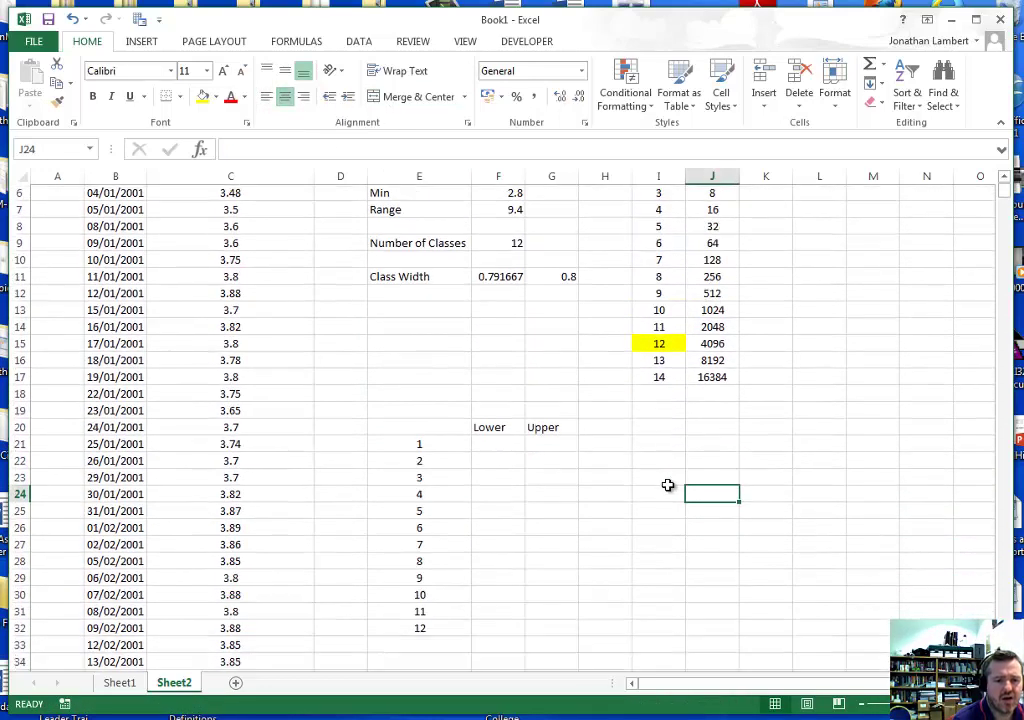
Step: Set the lower limit of class 1 in F21 to the data minimum with =F6
scroll(667, 485, "down", 1)
left_click(510, 432)
scroll(698, 452, "up", 1)
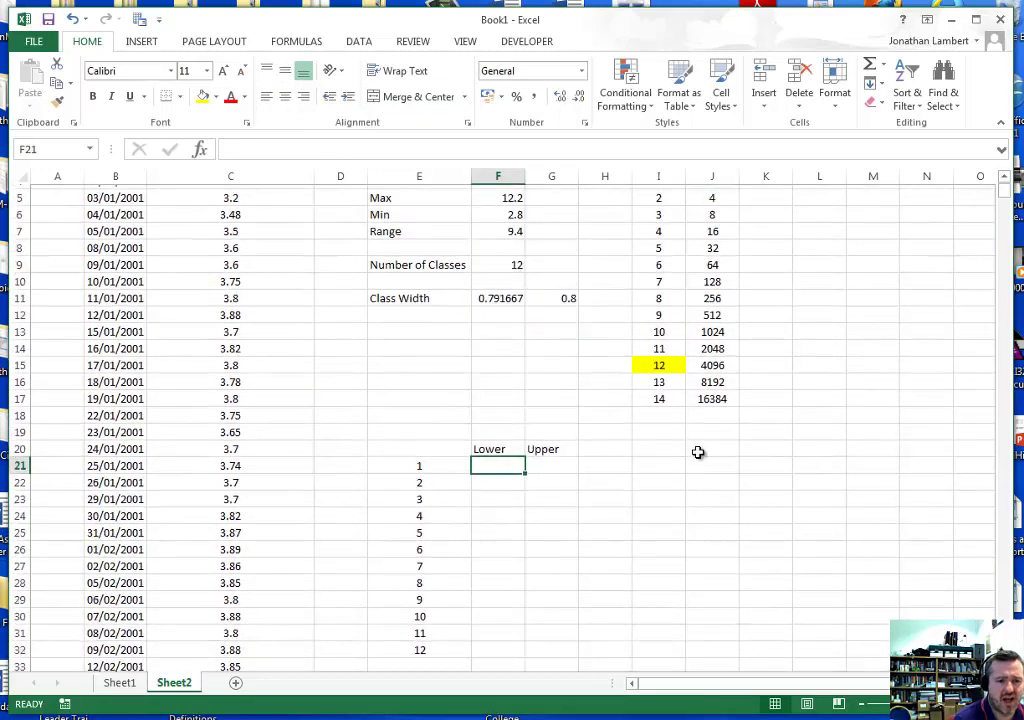
scroll(698, 452, "up", 1)
scroll(697, 452, "down", 1)
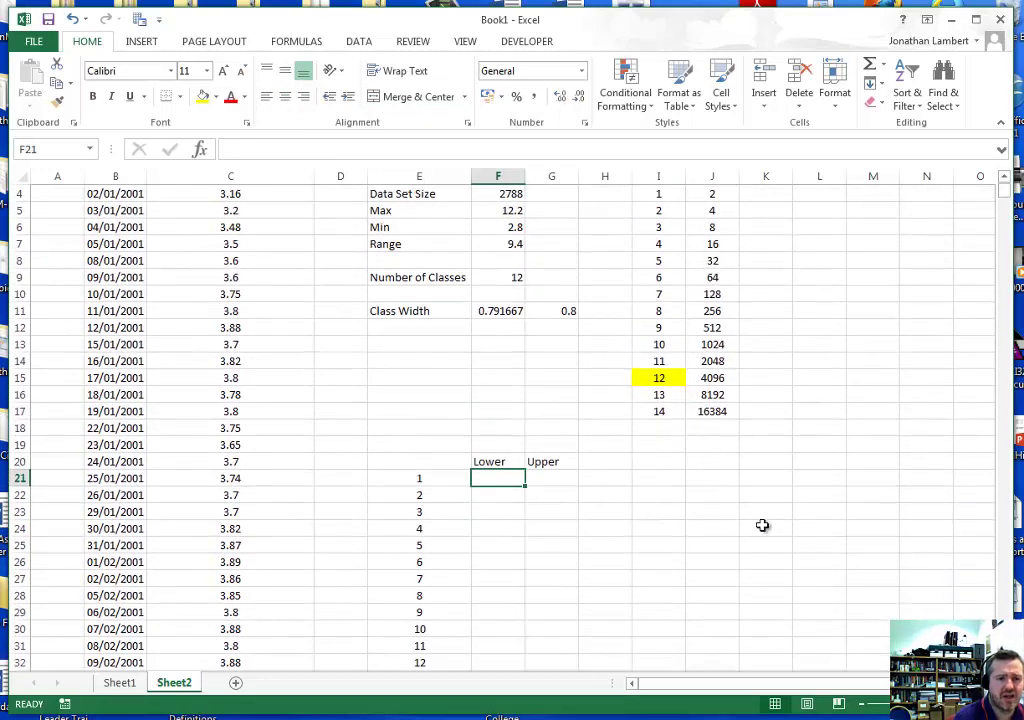
type("=")
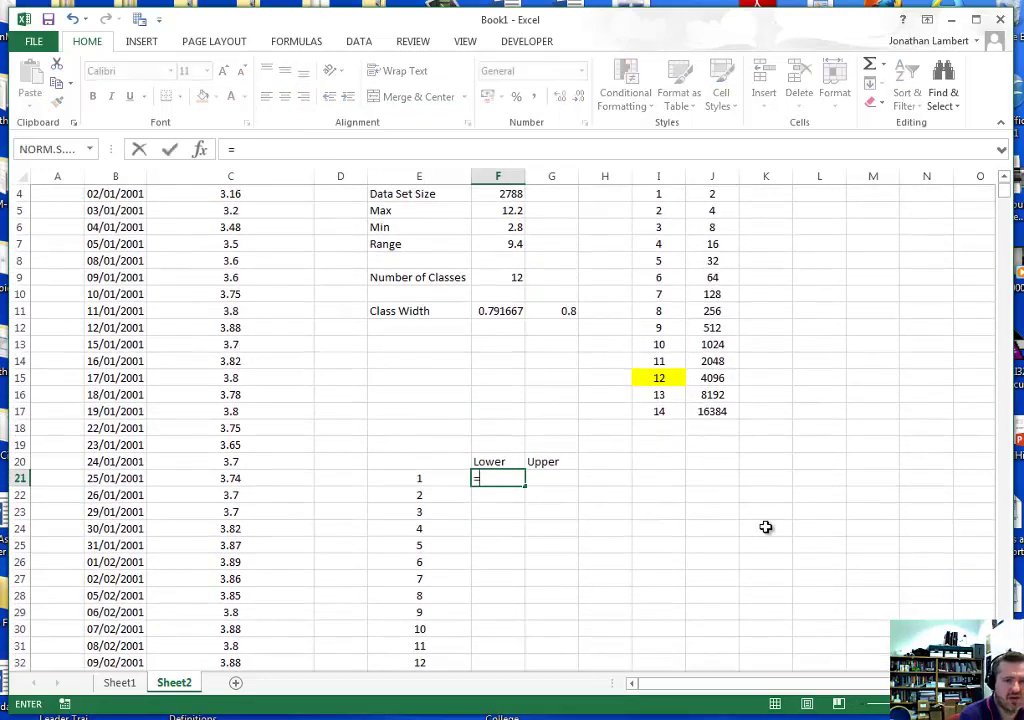
left_click(511, 229)
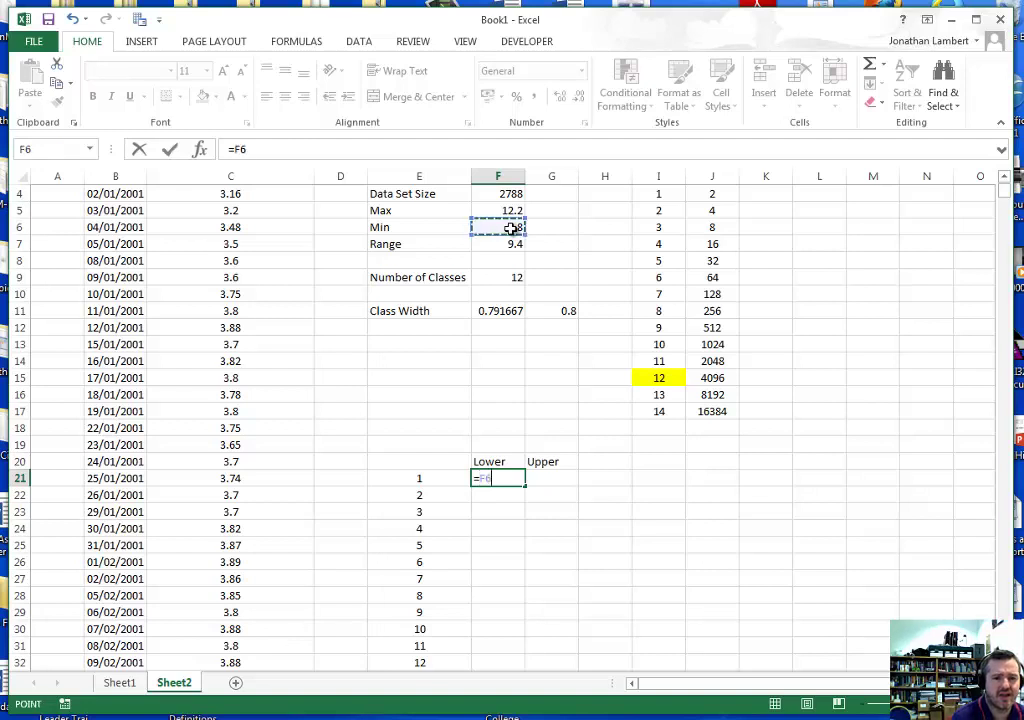
key("Return")
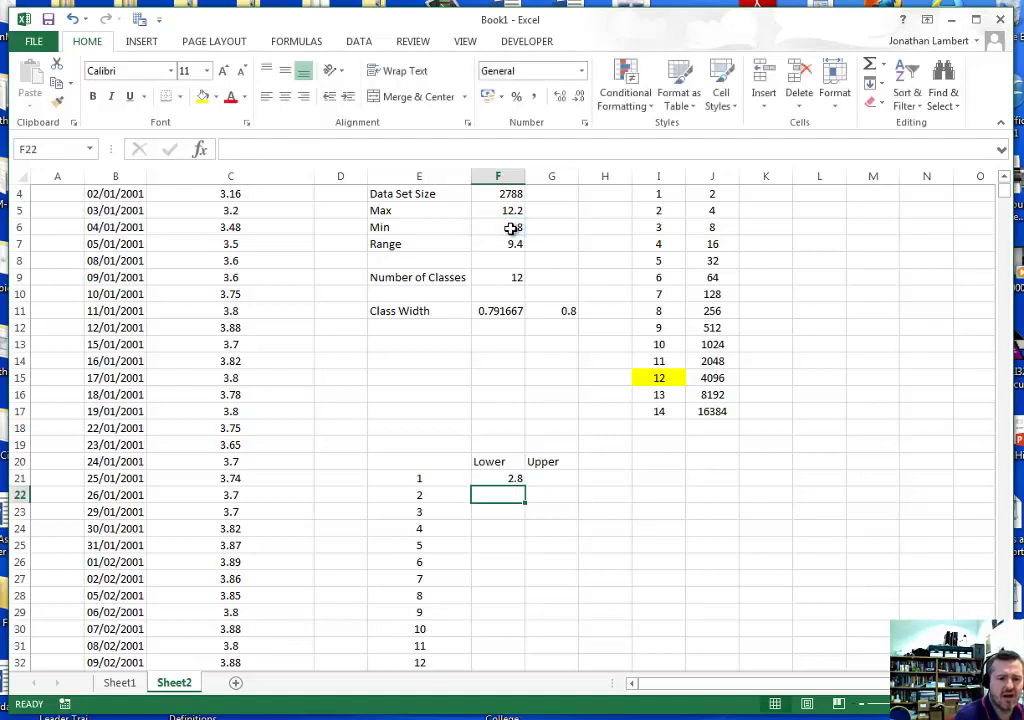
key("Up")
Step: Centre the Lower and Upper columns of the class table, cells F20:G36
left_click(497, 176)
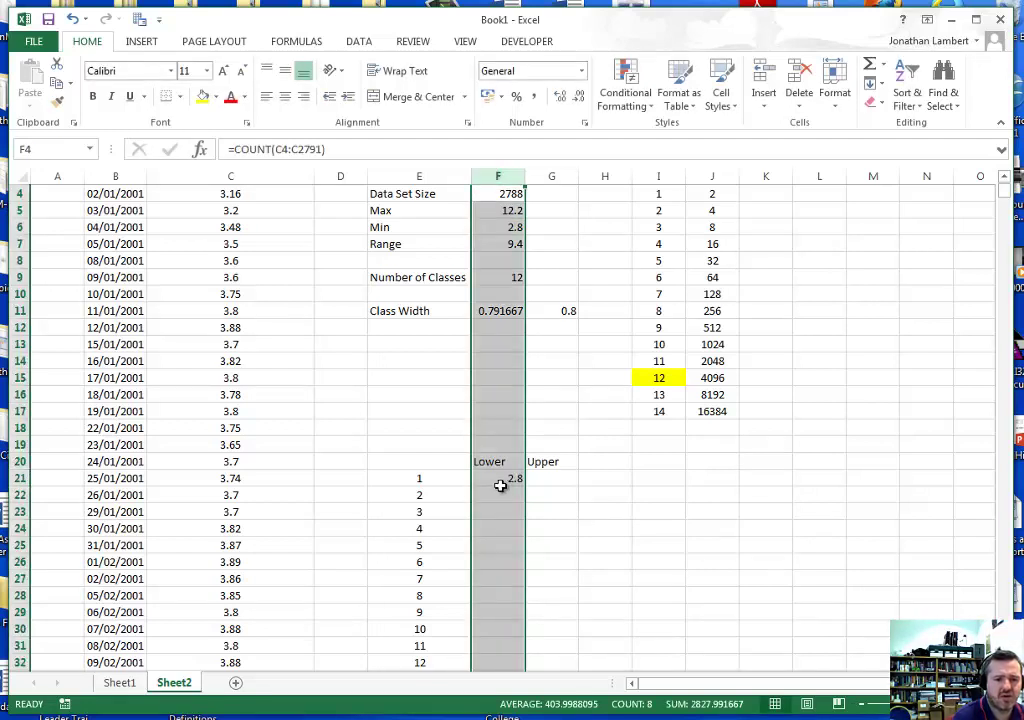
left_click_drag(497, 462, 555, 645)
left_click(285, 96)
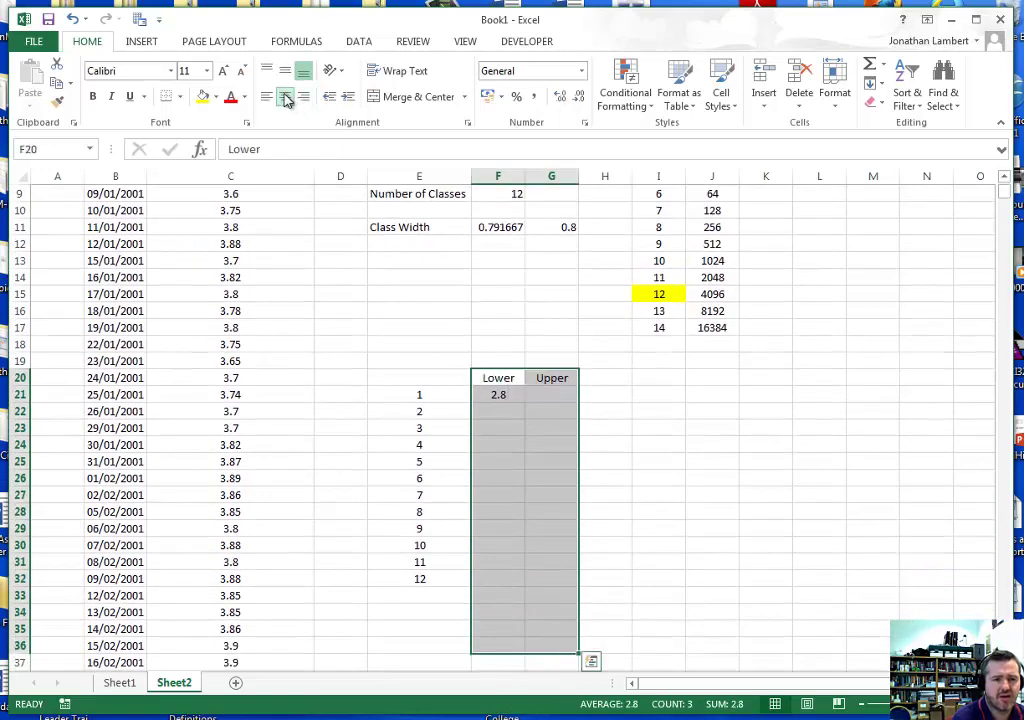
left_click(674, 436)
scroll(674, 436, "up", 3)
scroll(630, 450, "down", 1)
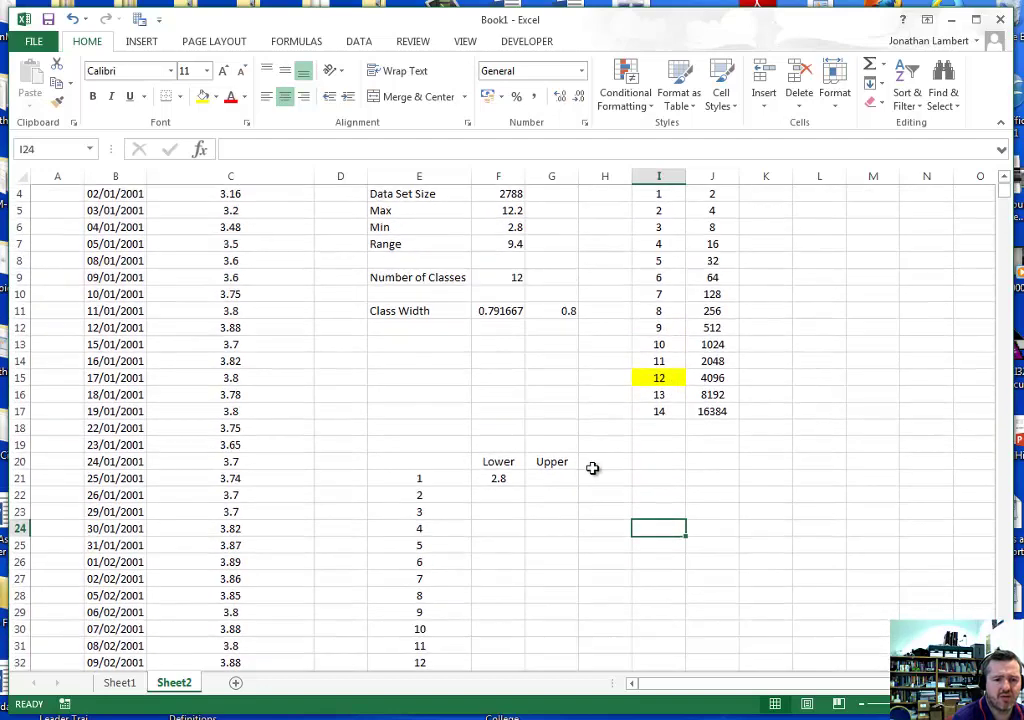
Step: Calculate the upper limit of class 1 in G21 with =F21 + G11
left_click(551, 485)
type("=")
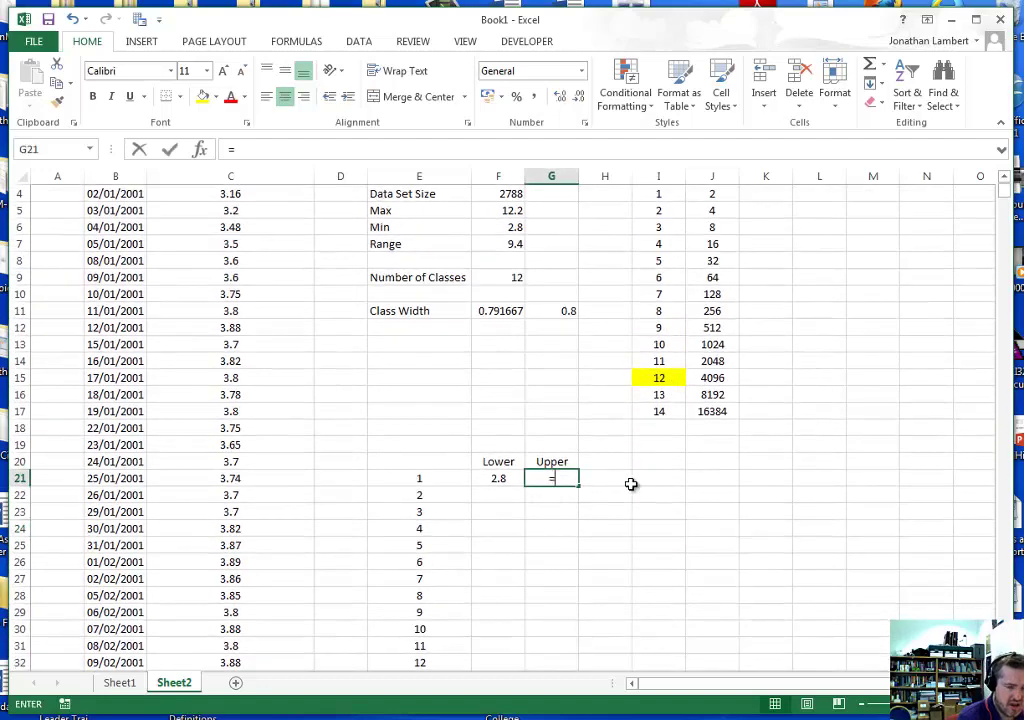
left_click(501, 484)
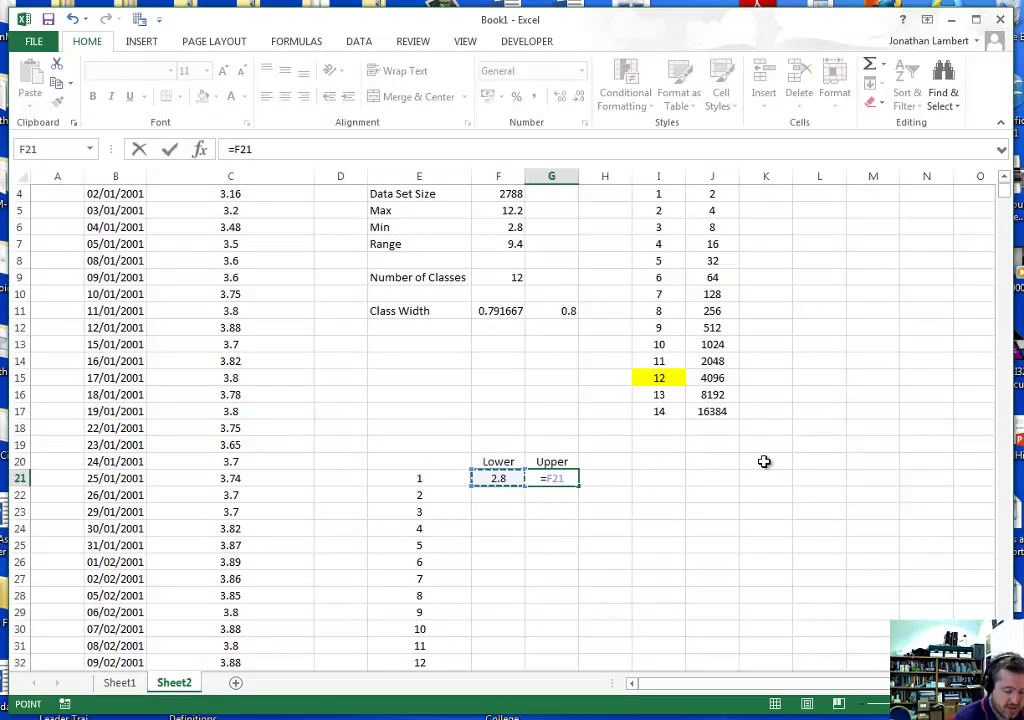
type("+")
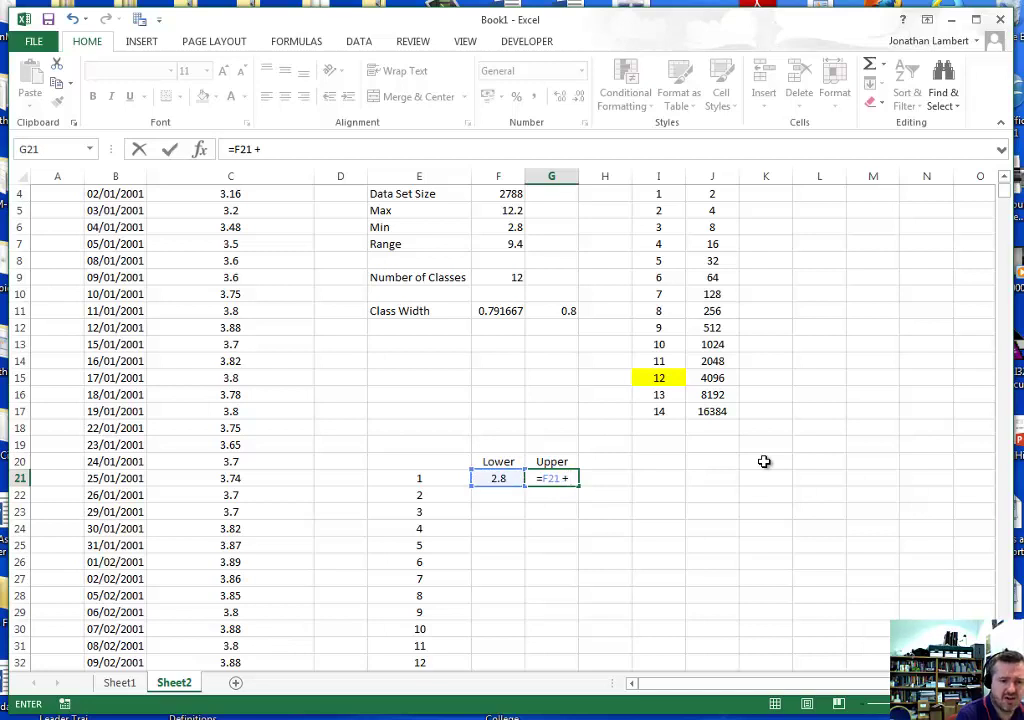
left_click(567, 313)
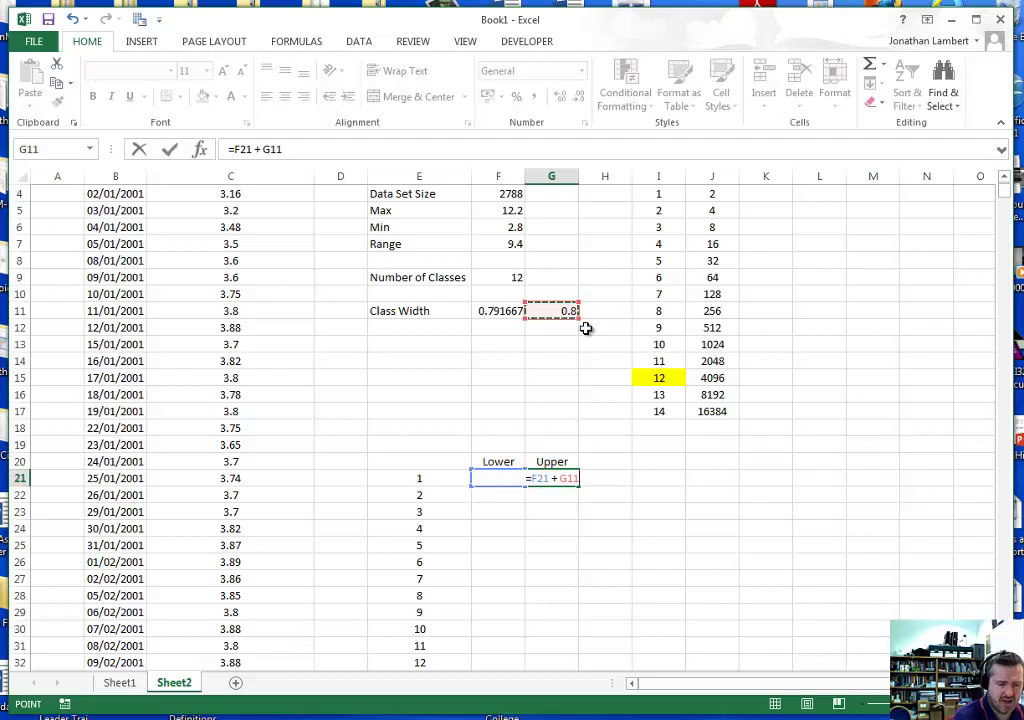
key("Return")
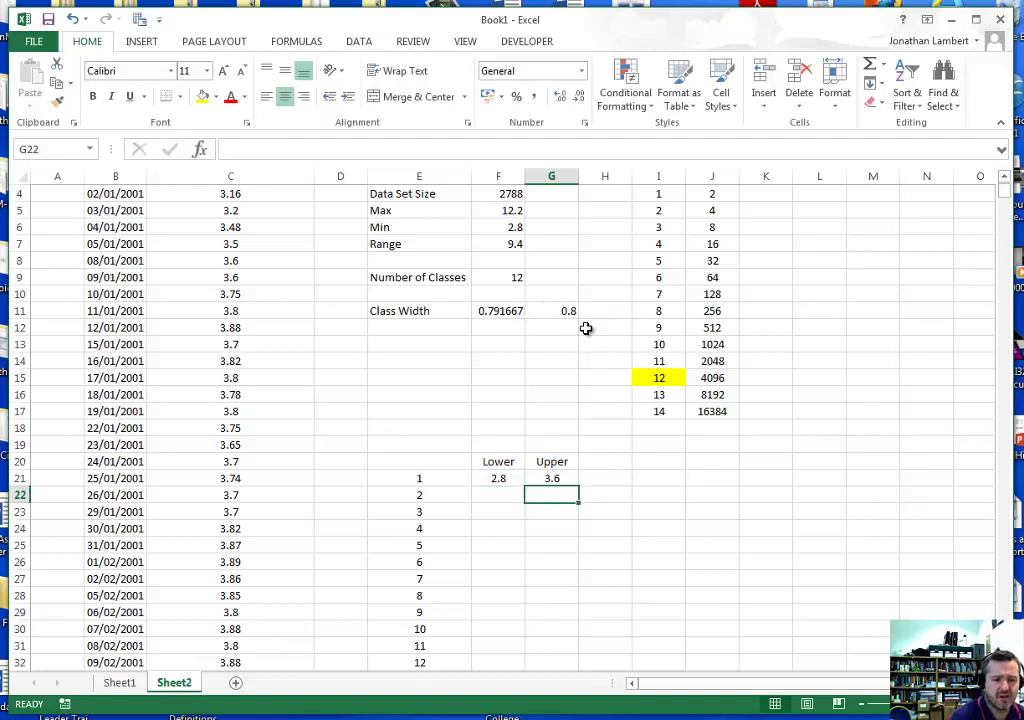
Step: Set the lower limit of class 2 in F22 to the upper limit of class 1 with =G21
key("Left")
type("=")
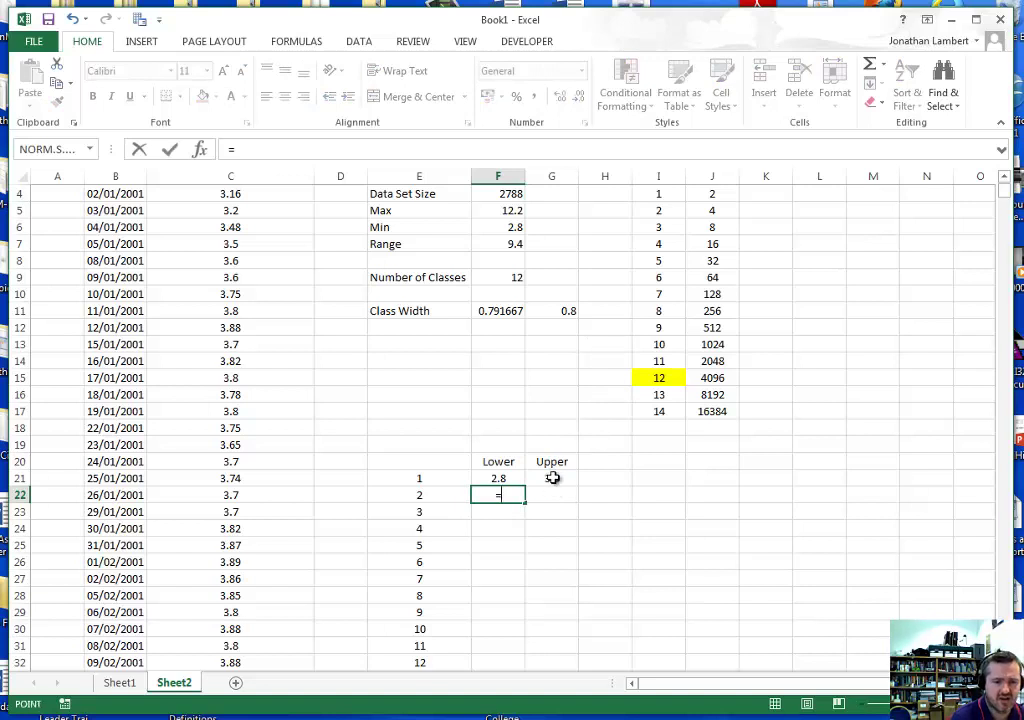
left_click(553, 478)
key("Return")
Step: Calculate the upper limit of class 2 in G22 with =F22+G11
key("Up")
key("Right")
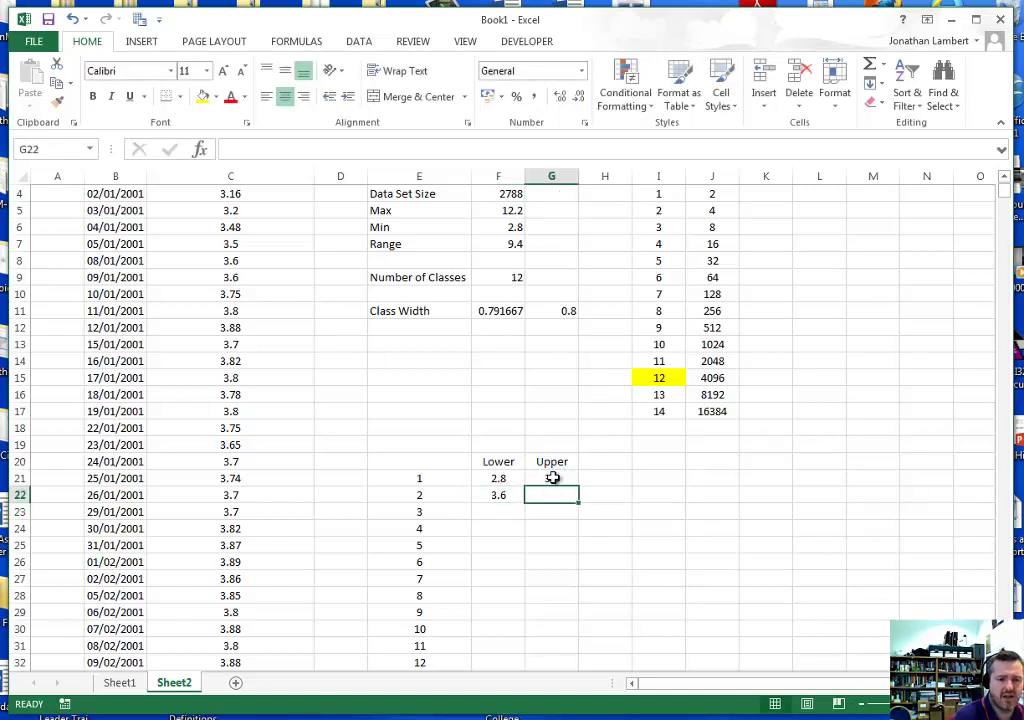
type("=")
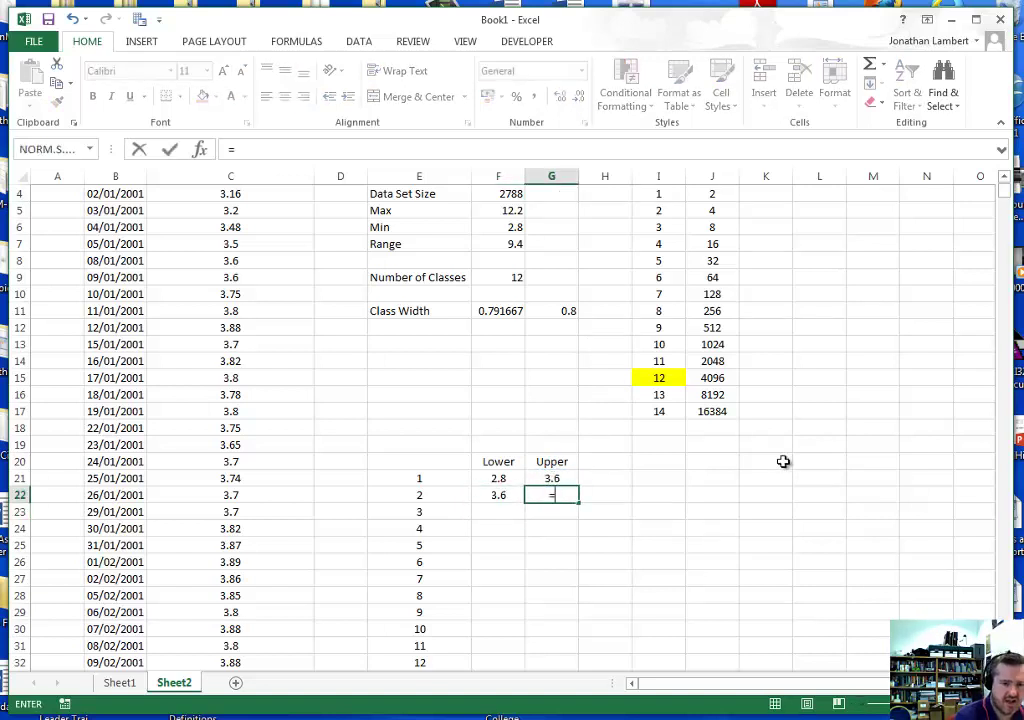
left_click(499, 495)
type("+")
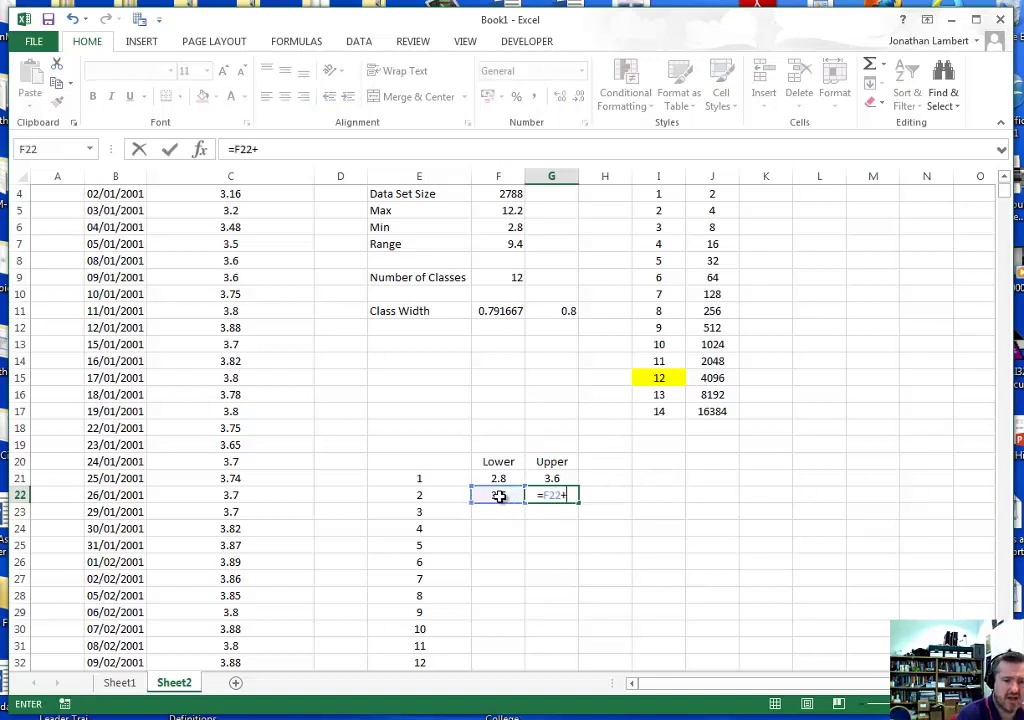
left_click(566, 312)
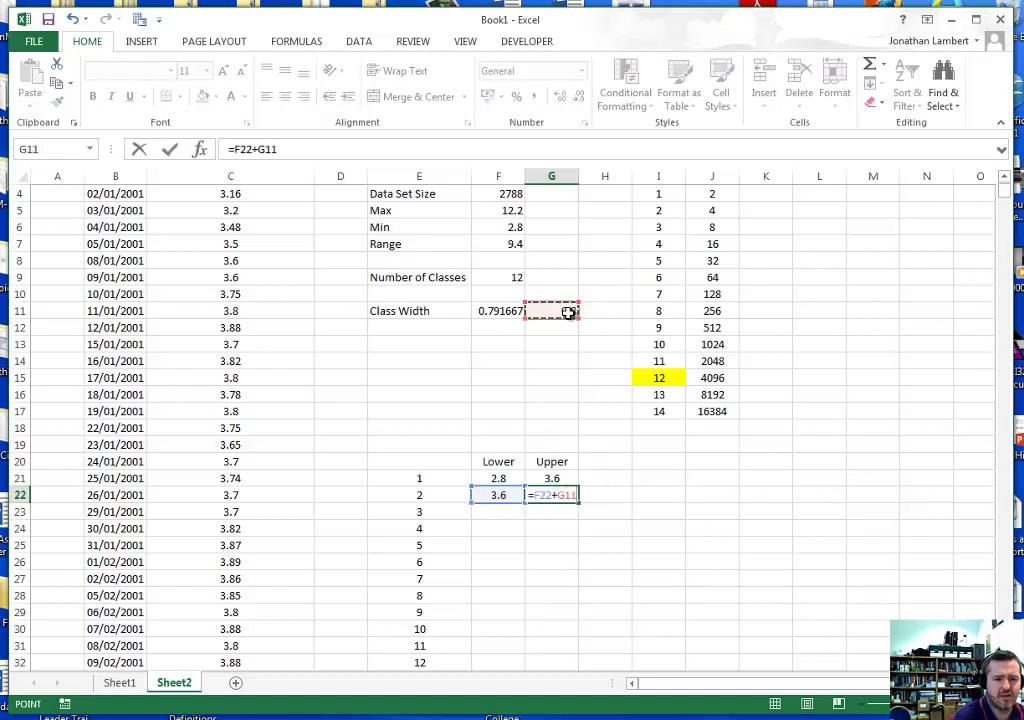
key("Return")
Step: Set the lower limit of class 3 in F23 to the upper limit of class 2 with =G22
key("Down")
key("Down")
key("Down")
key("Down")
key("Down")
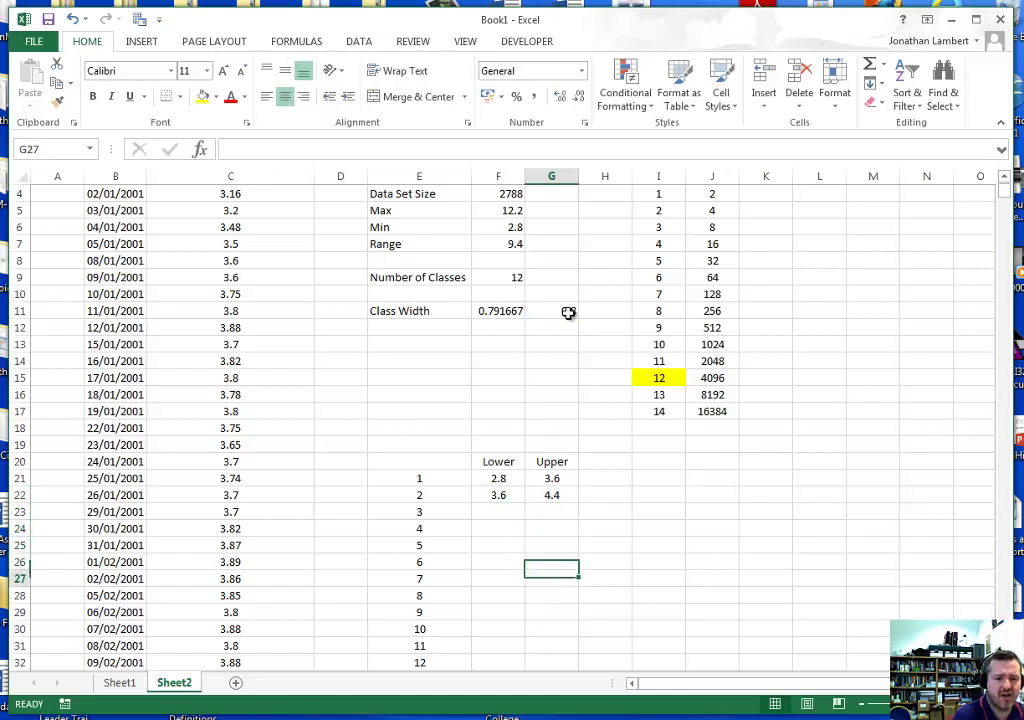
key("Left")
key("Up")
key("Up")
key("Up")
key("Up")
key("Up")
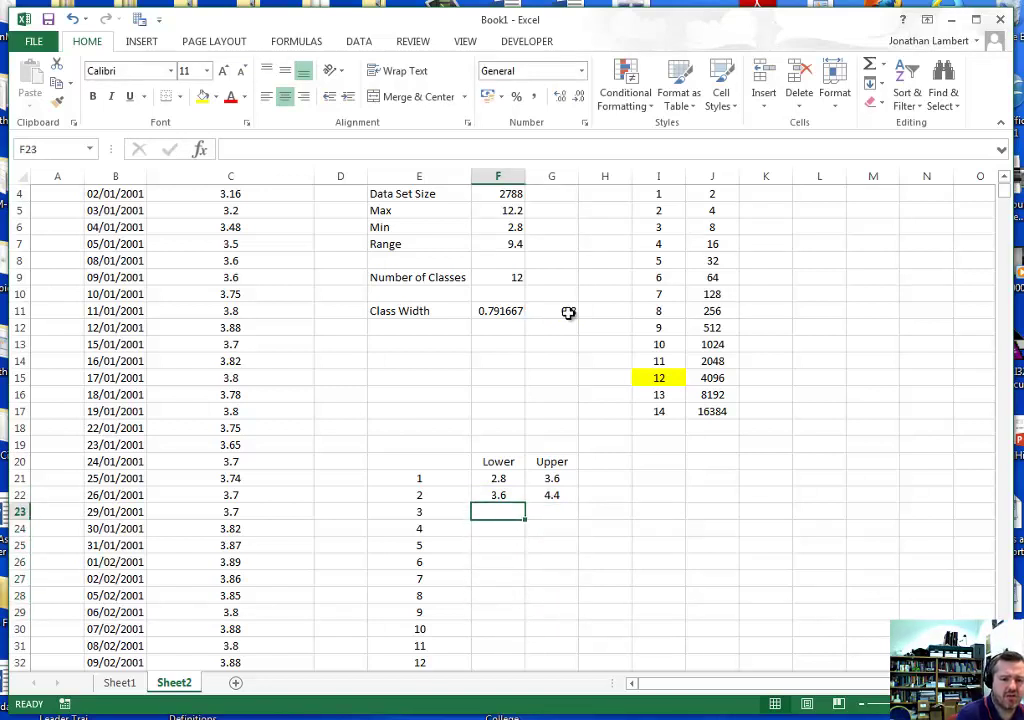
type("=")
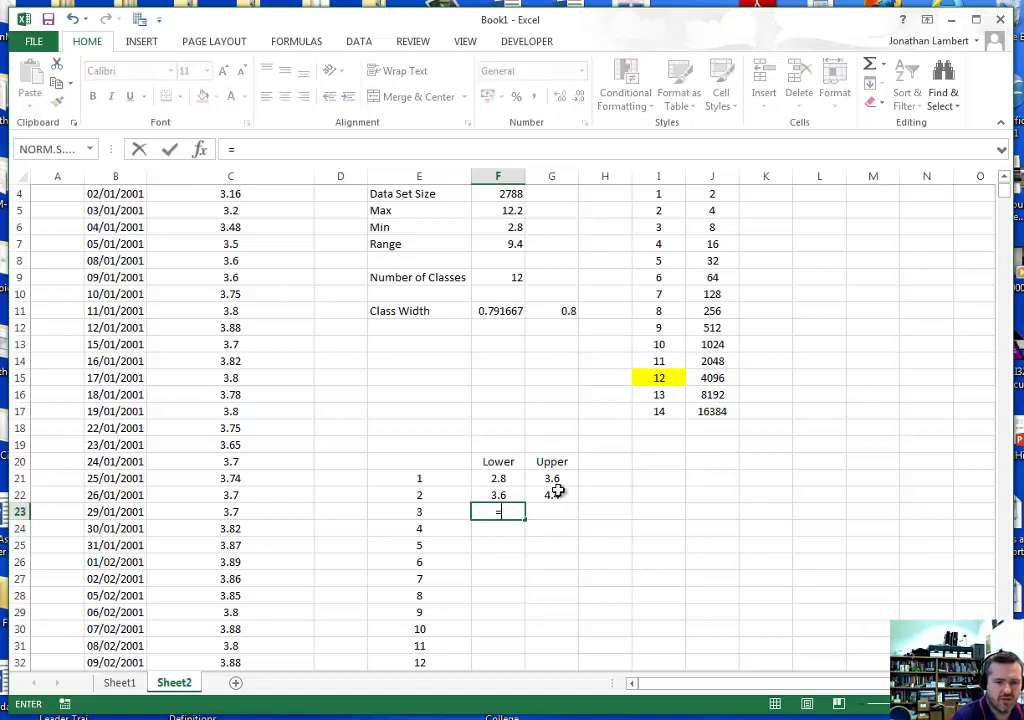
left_click(562, 493)
key("Tab")
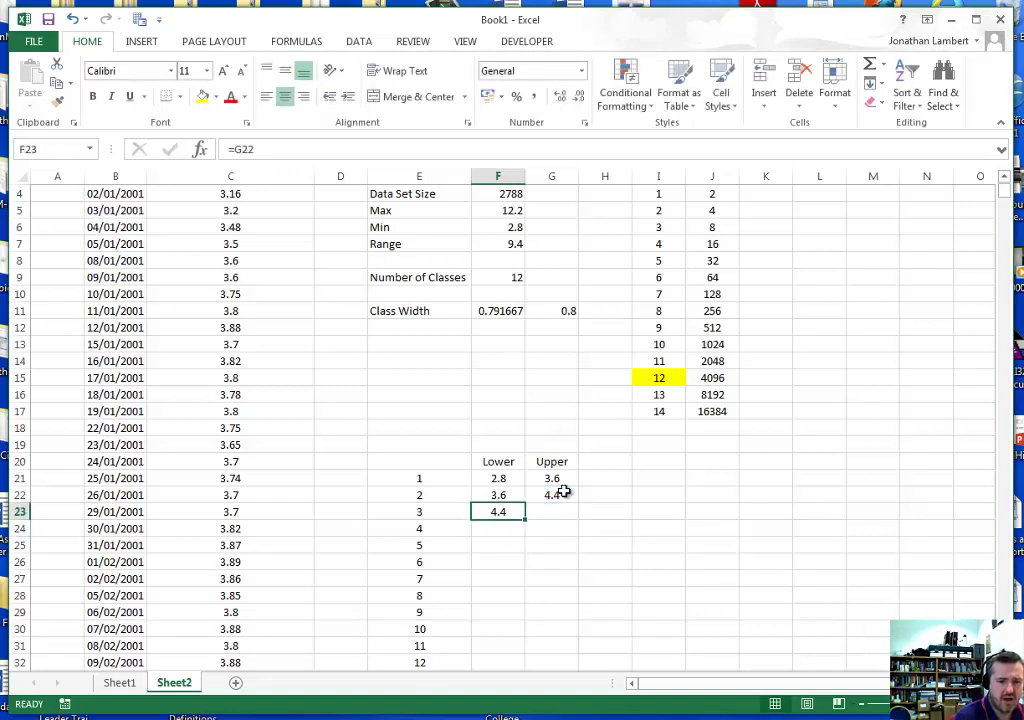
Step: Calculate the upper limit of class 3 in G23 with =F23+G11
type("=")
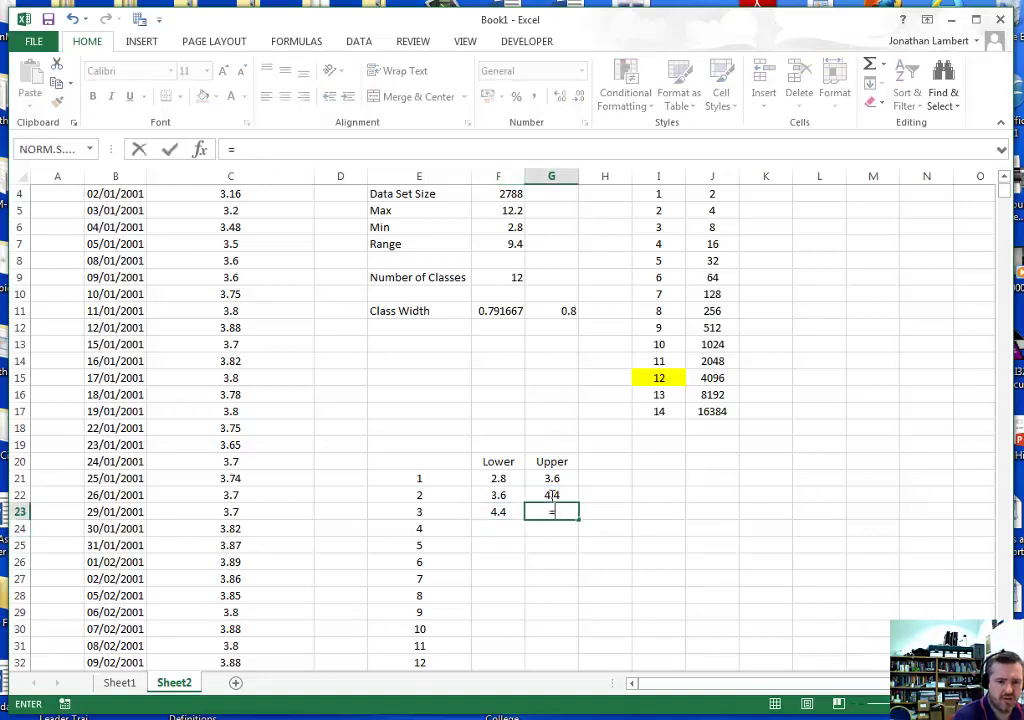
left_click(490, 514)
type("+")
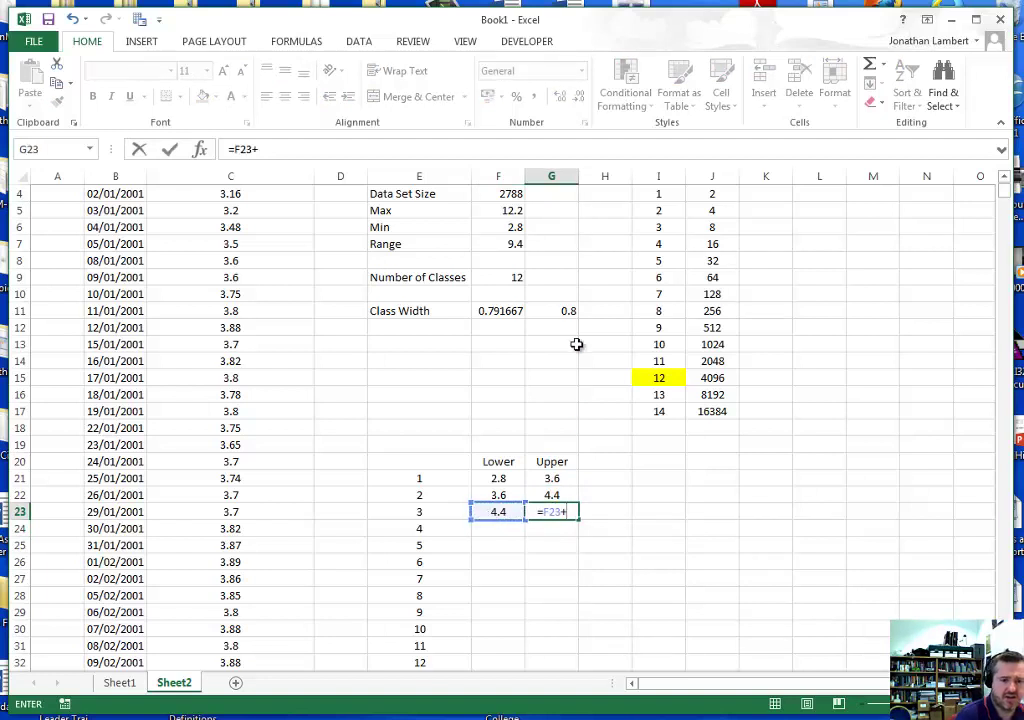
left_click(569, 311)
key("Return")
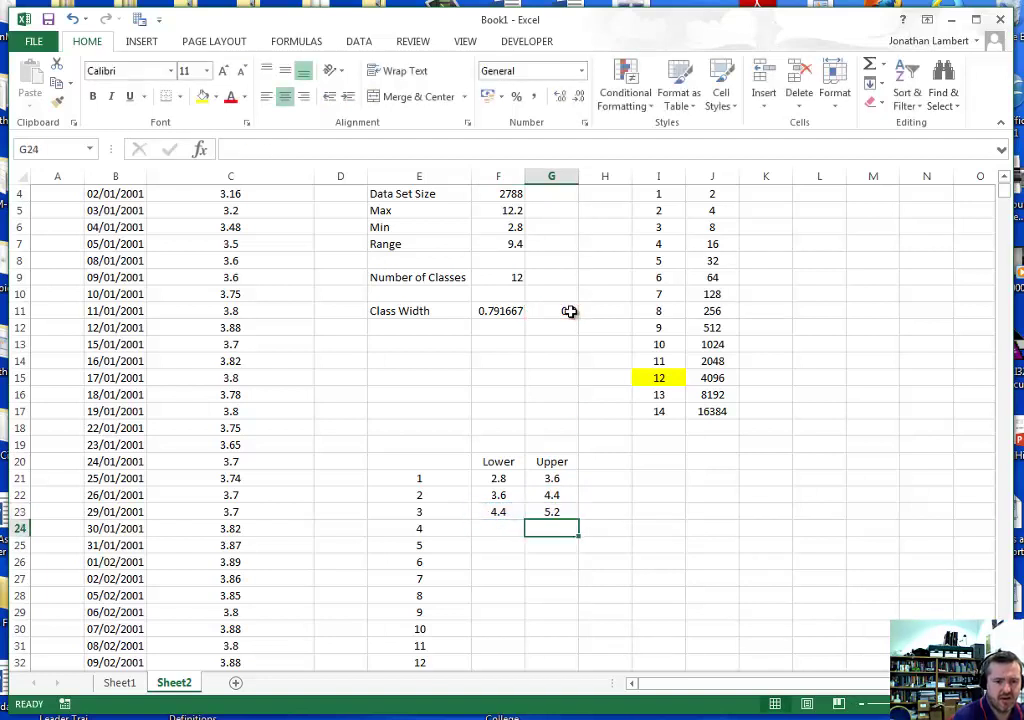
Step: Set the lower limit of class 4 in F24 to the upper limit of class 3 with =G23
key("Left")
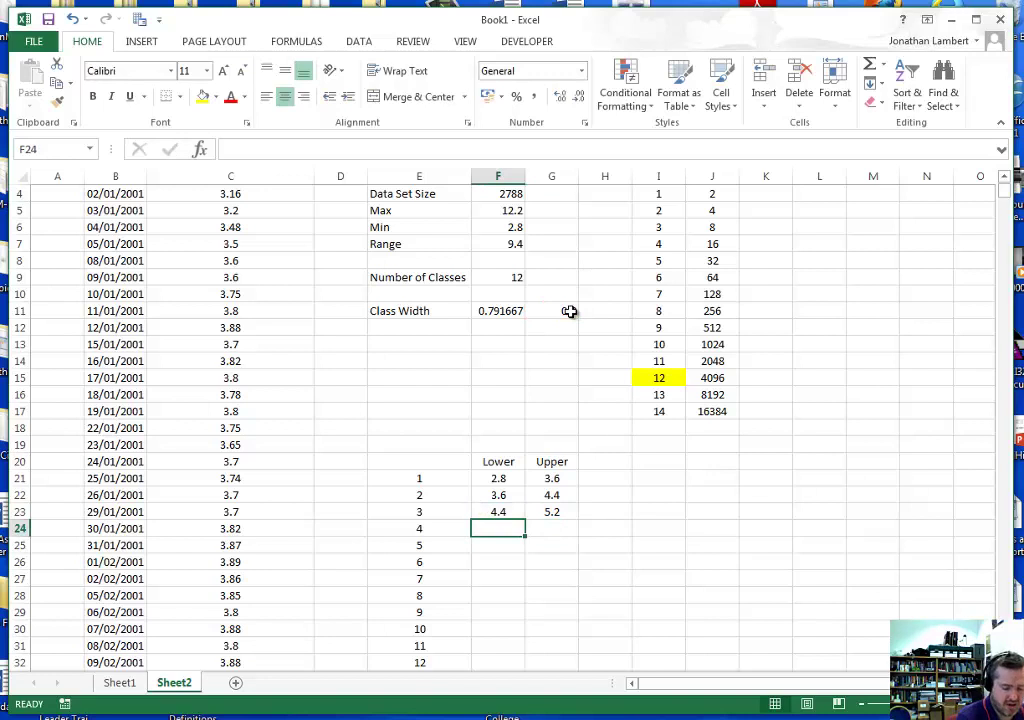
type("=")
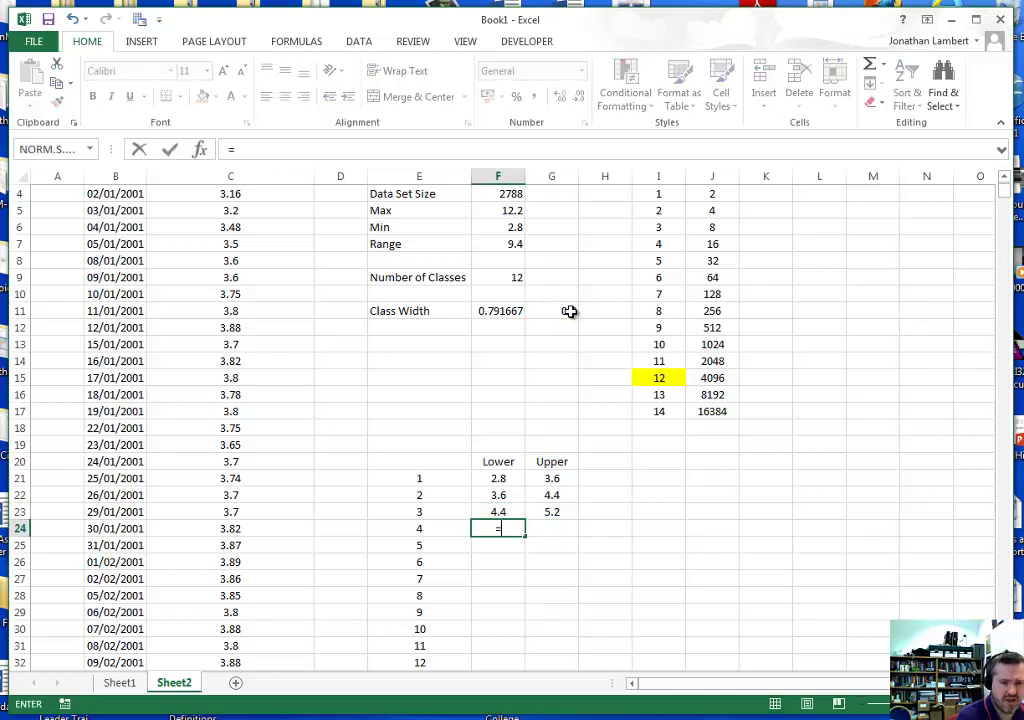
left_click(551, 512)
key("Tab")
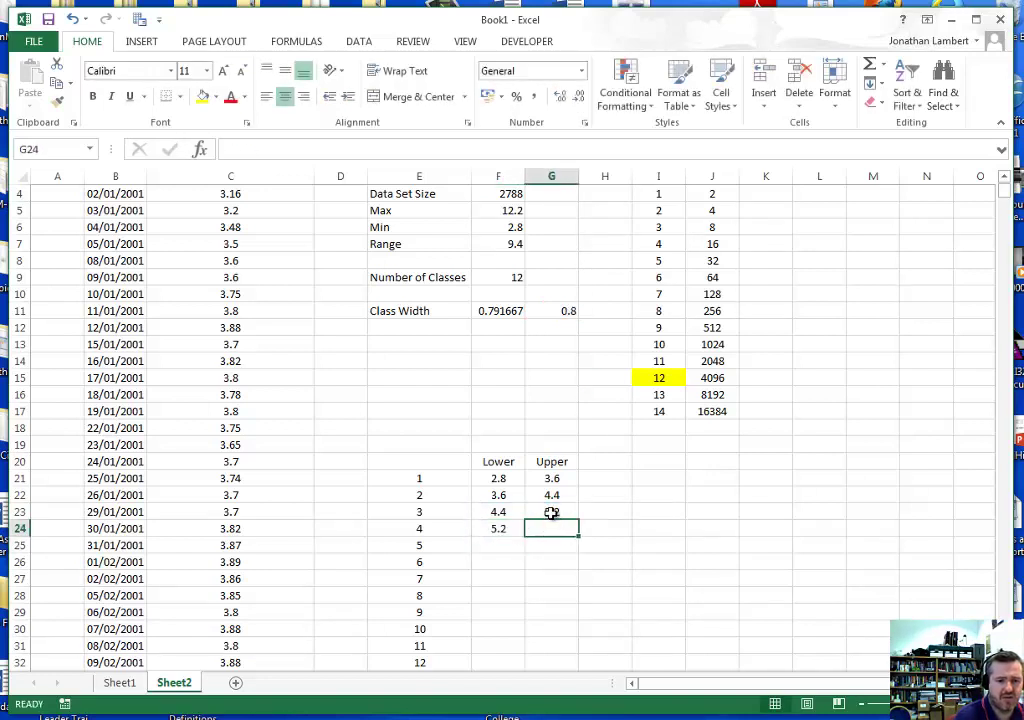
Step: Make the class width reference in G23 absolute so that the formula reads =F23+$G$11
left_click(551, 512)
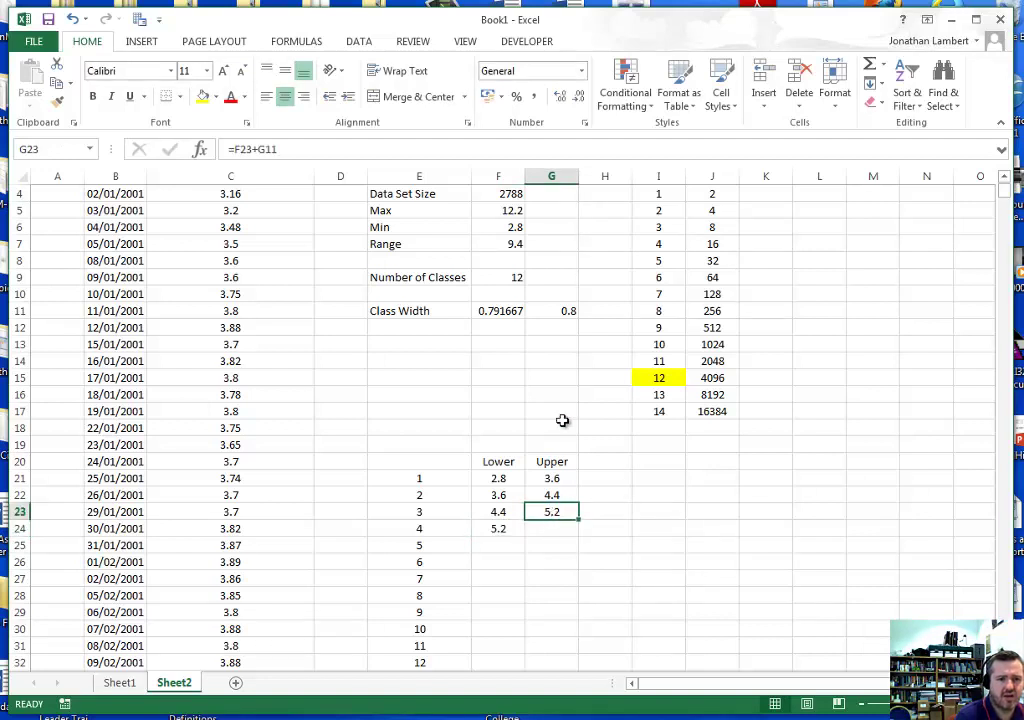
left_click(259, 150)
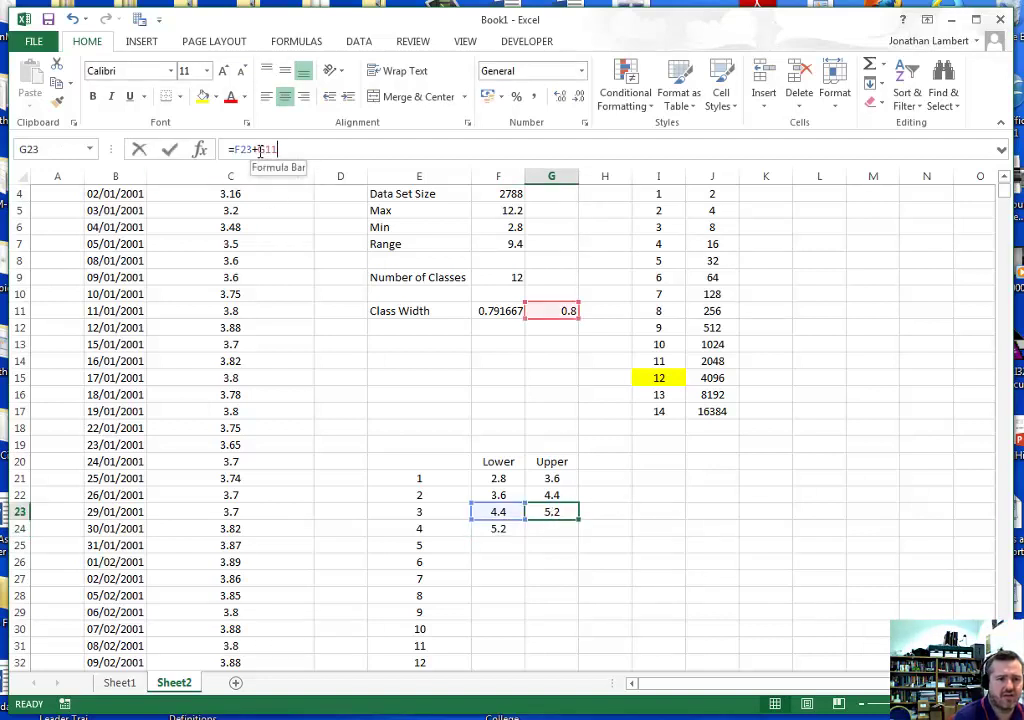
type("$G$")
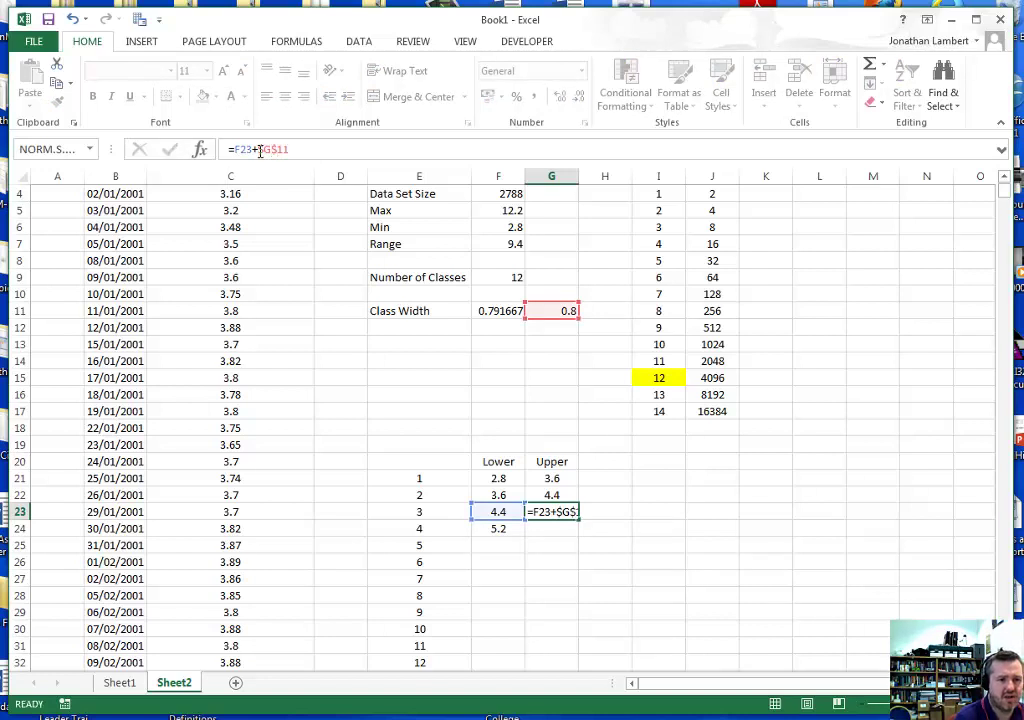
key("Return")
key("Up")
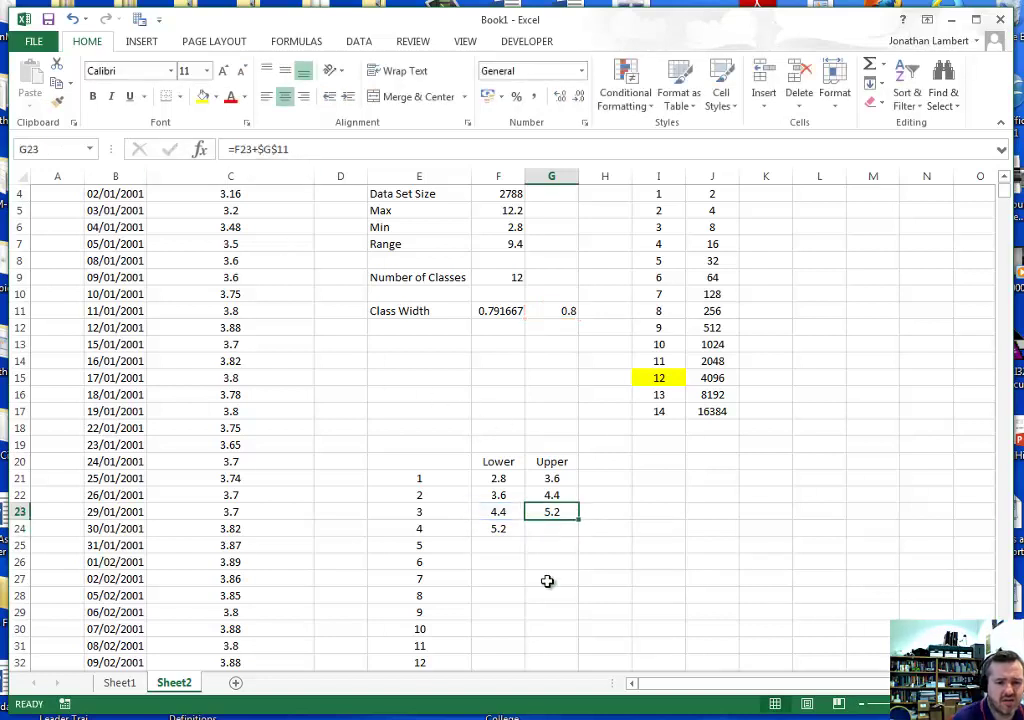
Step: Fill the lower limit formula from F24 down to F32 and the upper limit formula from G23 down to G32
left_click(499, 530)
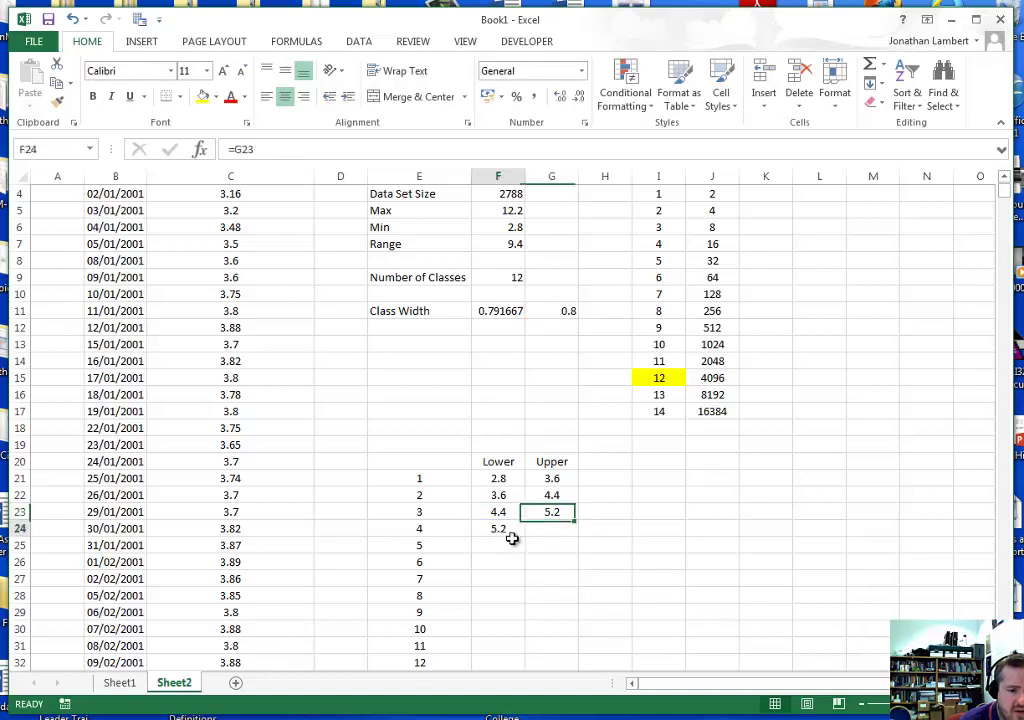
left_click_drag(528, 536, 526, 667)
left_click(551, 511)
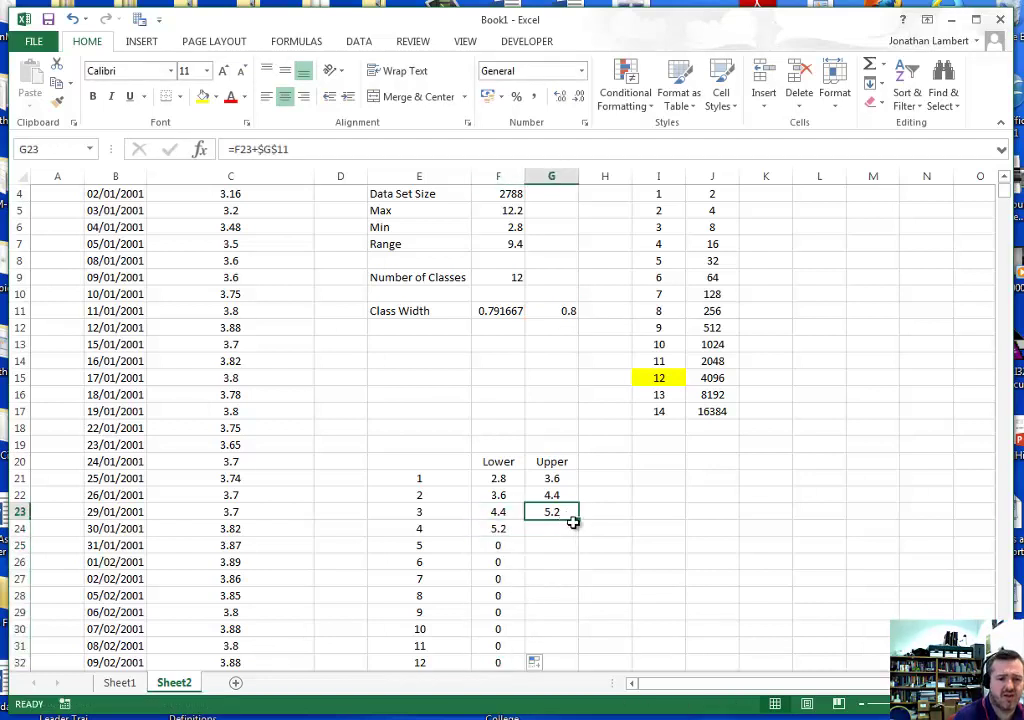
left_click_drag(578, 519, 569, 619)
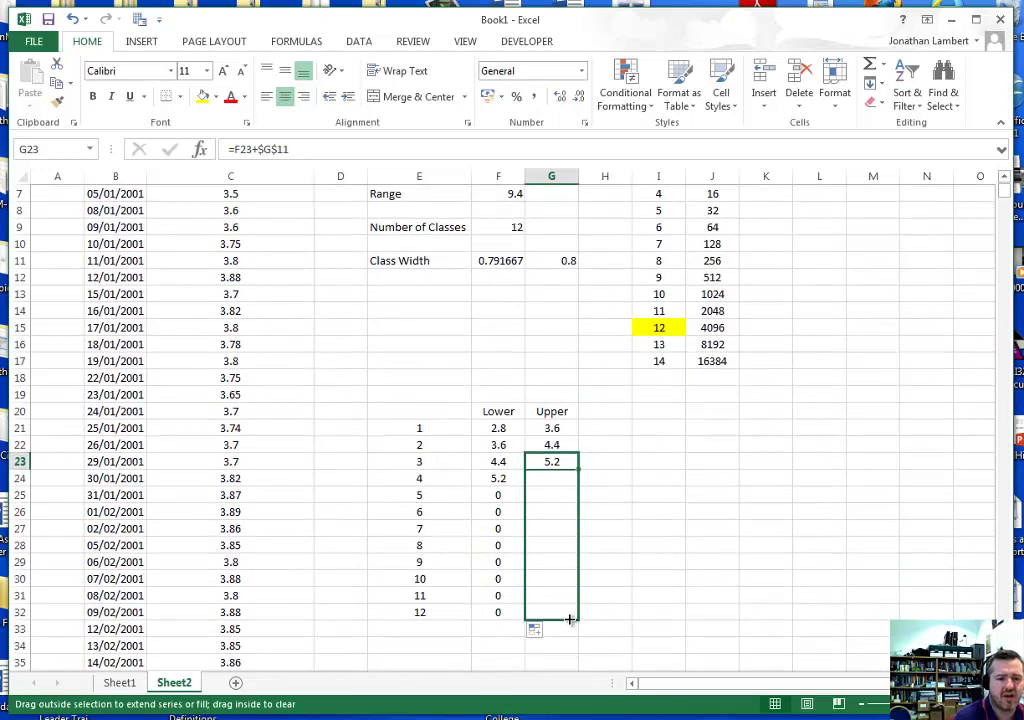
left_click_drag(569, 619, 569, 619)
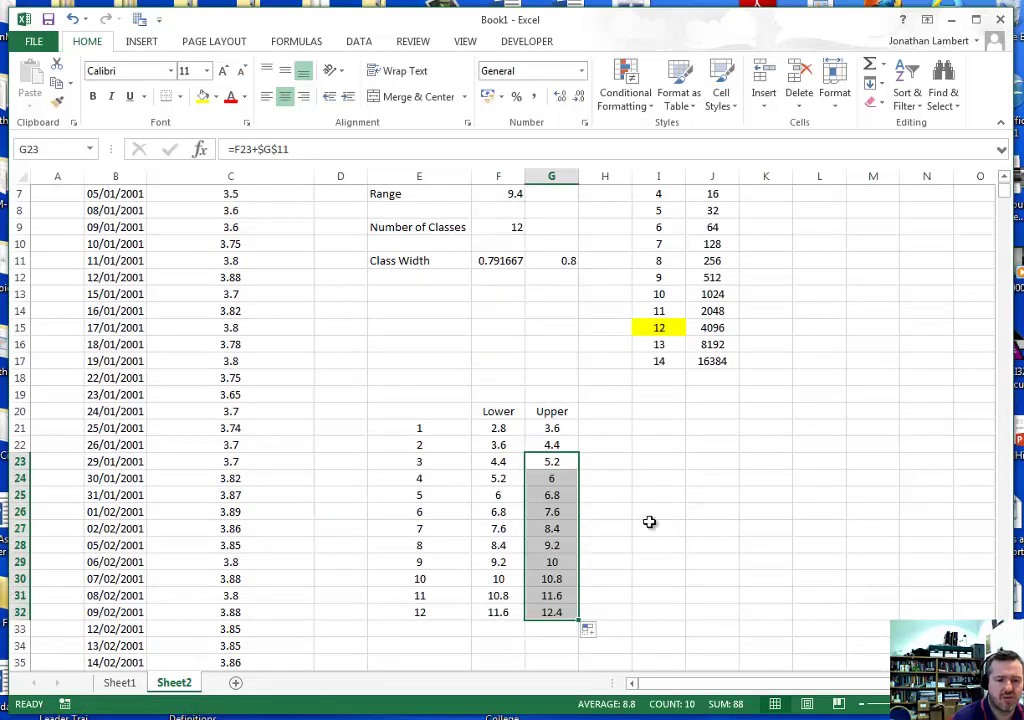
Step: Check the first lower limit and last upper limit of the class table against the data's Min and Max
left_click(625, 611)
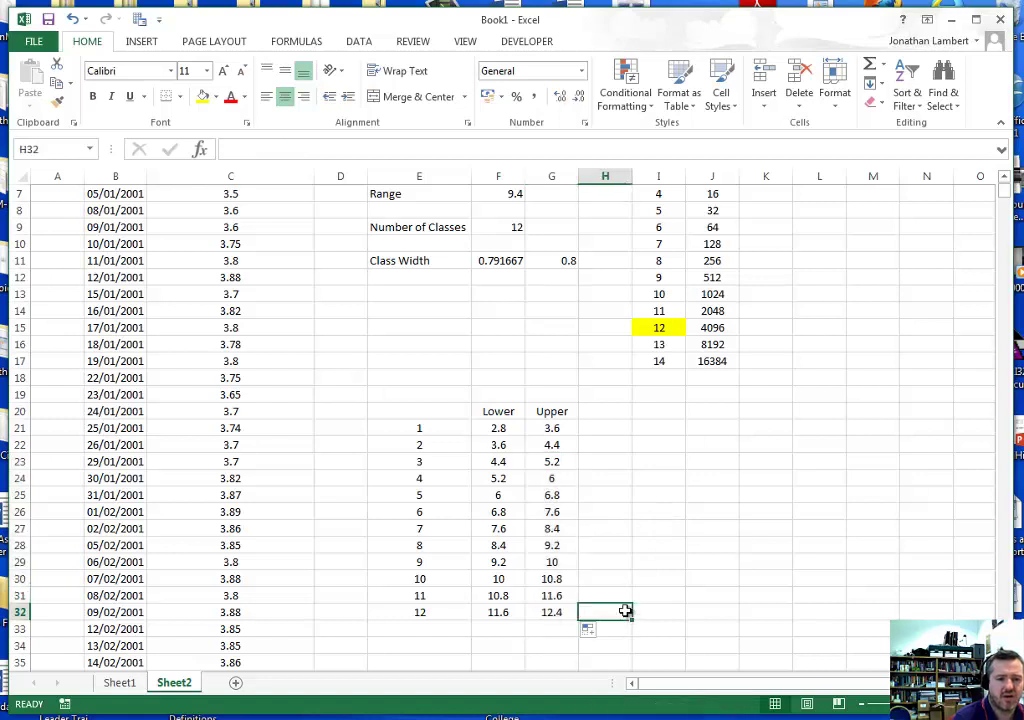
left_click(499, 427)
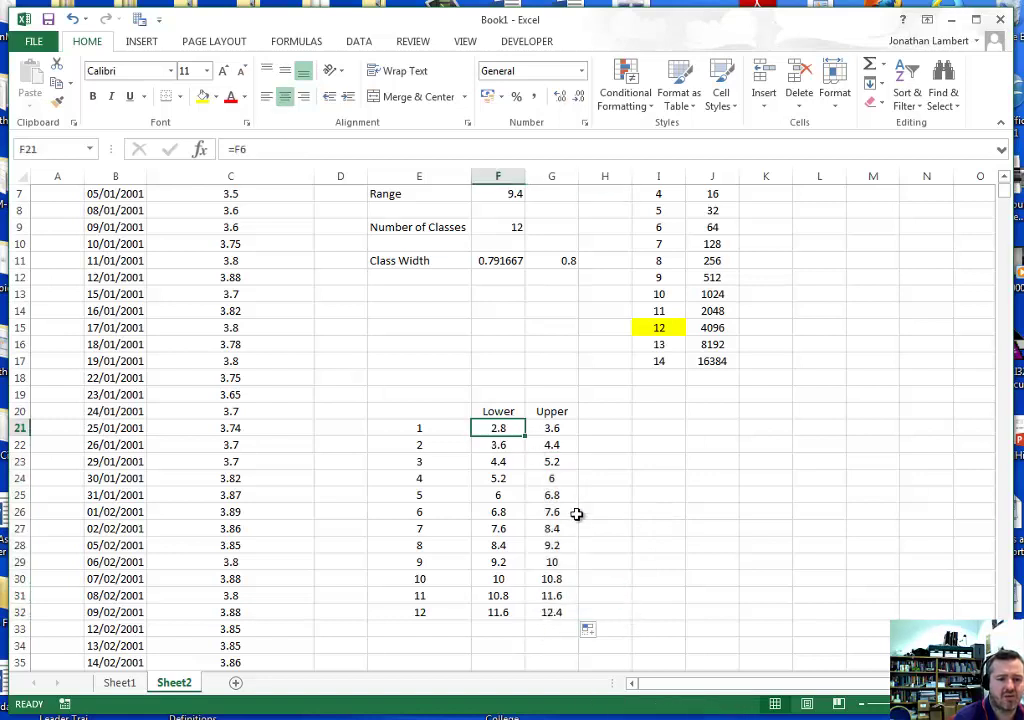
left_click(548, 612)
scroll(618, 576, "up", 2)
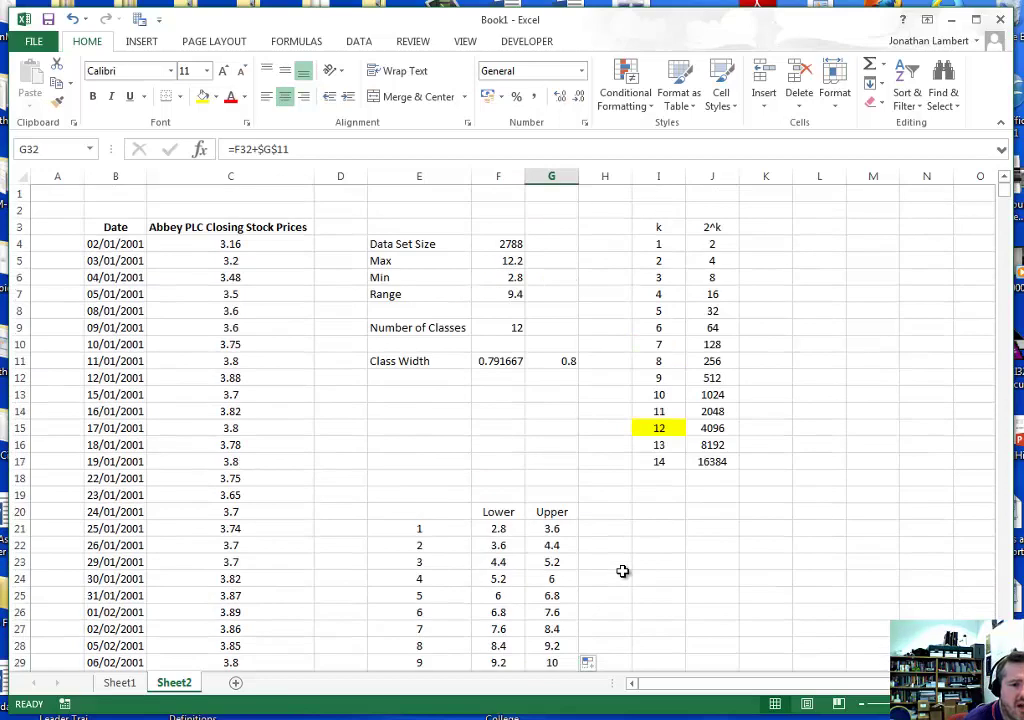
left_click(503, 260)
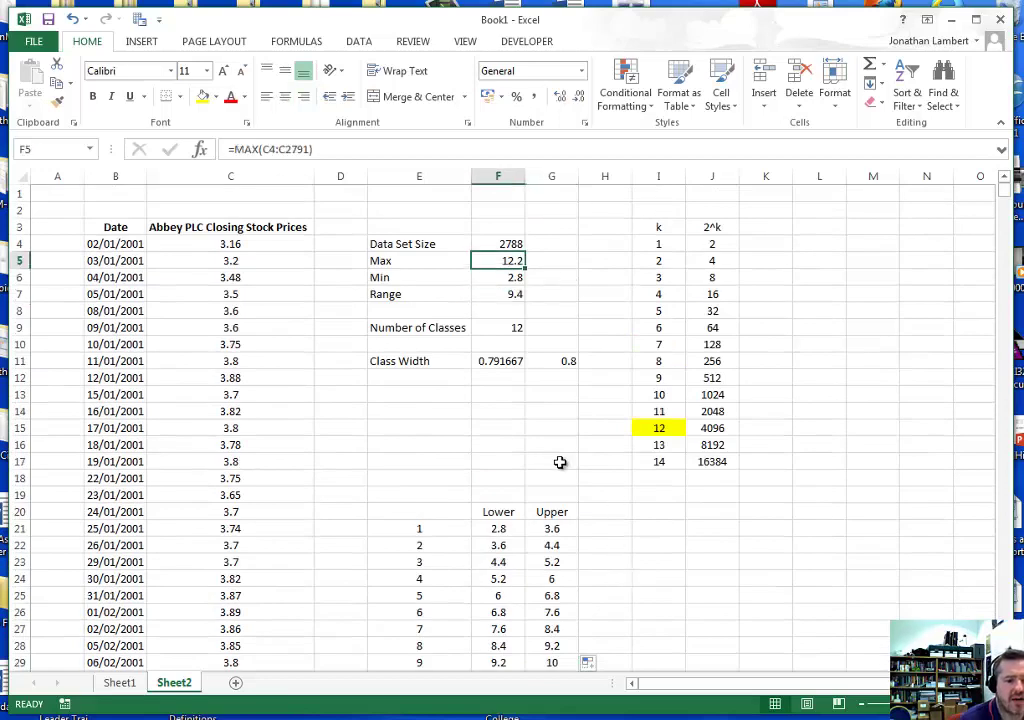
scroll(565, 462, "down", 2)
scroll(565, 462, "up", 2)
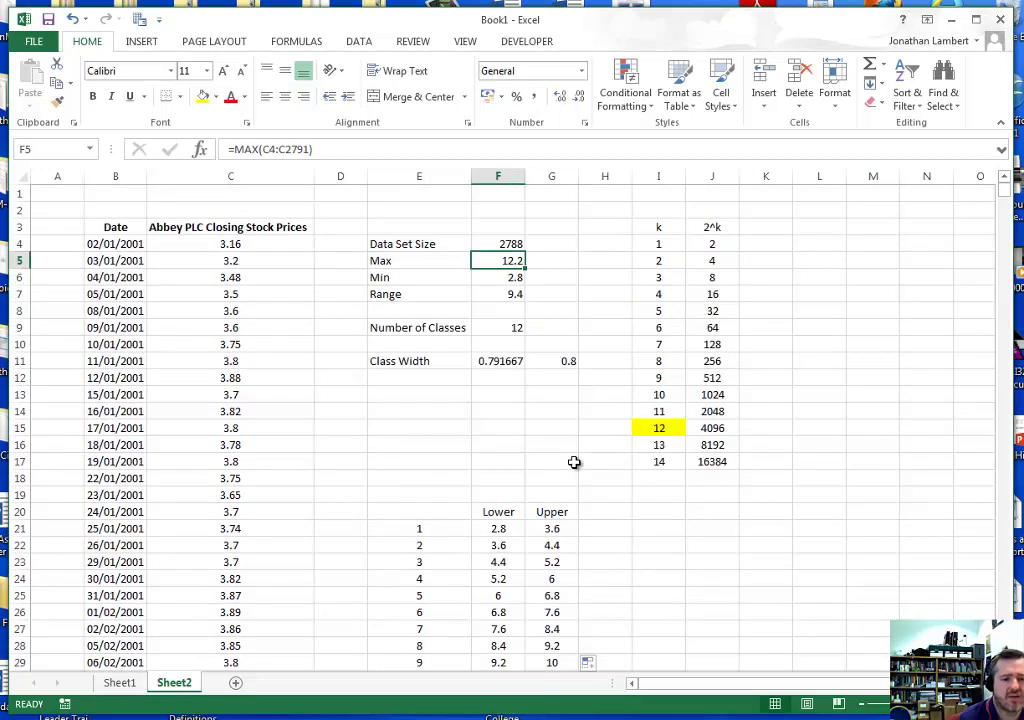
scroll(657, 510, "down", 1)
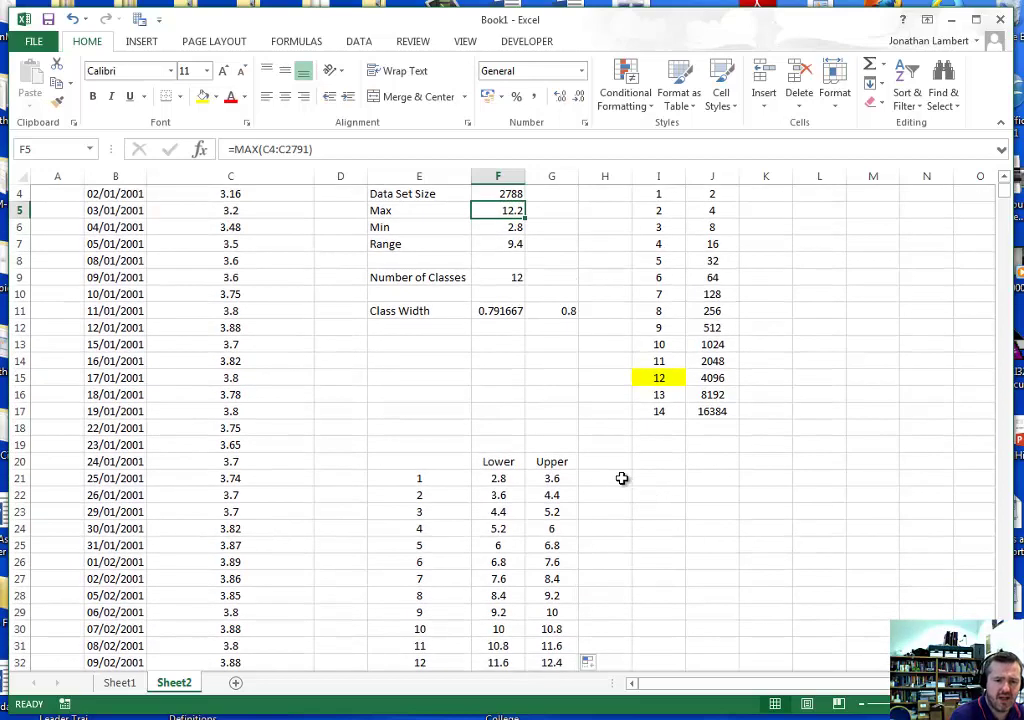
Step: Start a COUNTIF formula in H21, beside the class 1 limits, with the closing prices C4:C2791 as its range
left_click(621, 478)
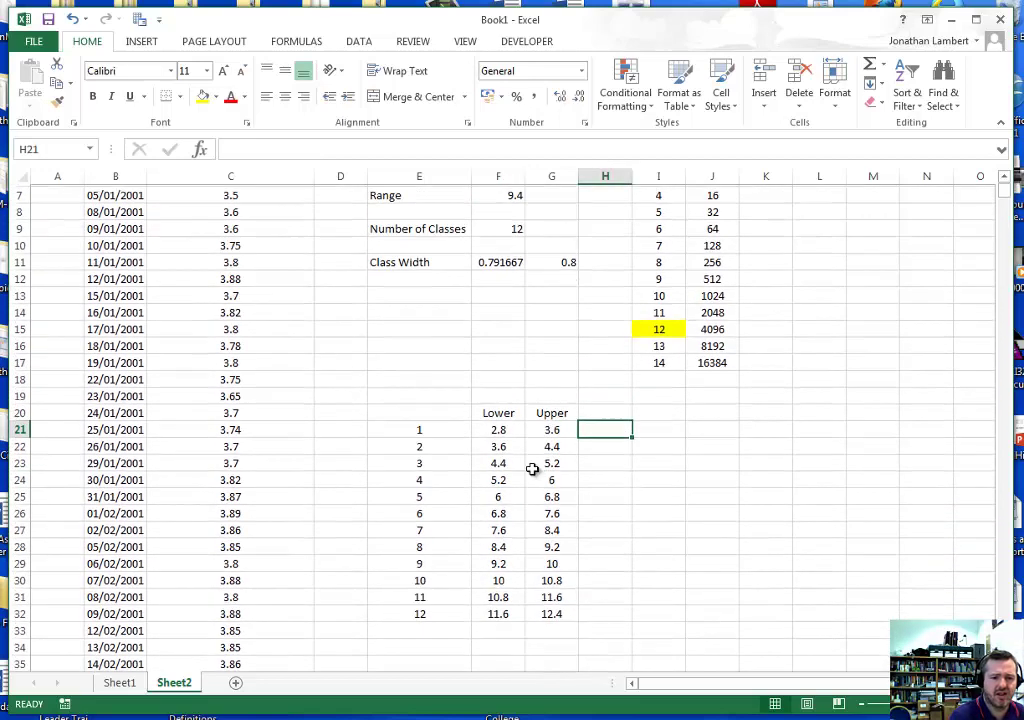
scroll(530, 469, "down", 1)
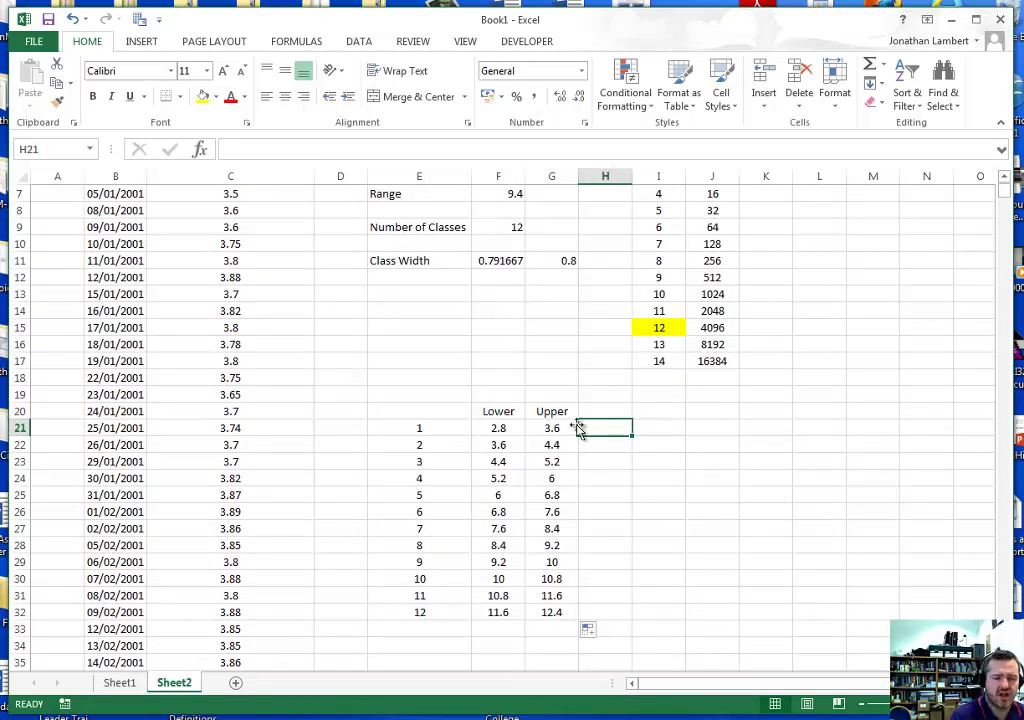
left_click(620, 413)
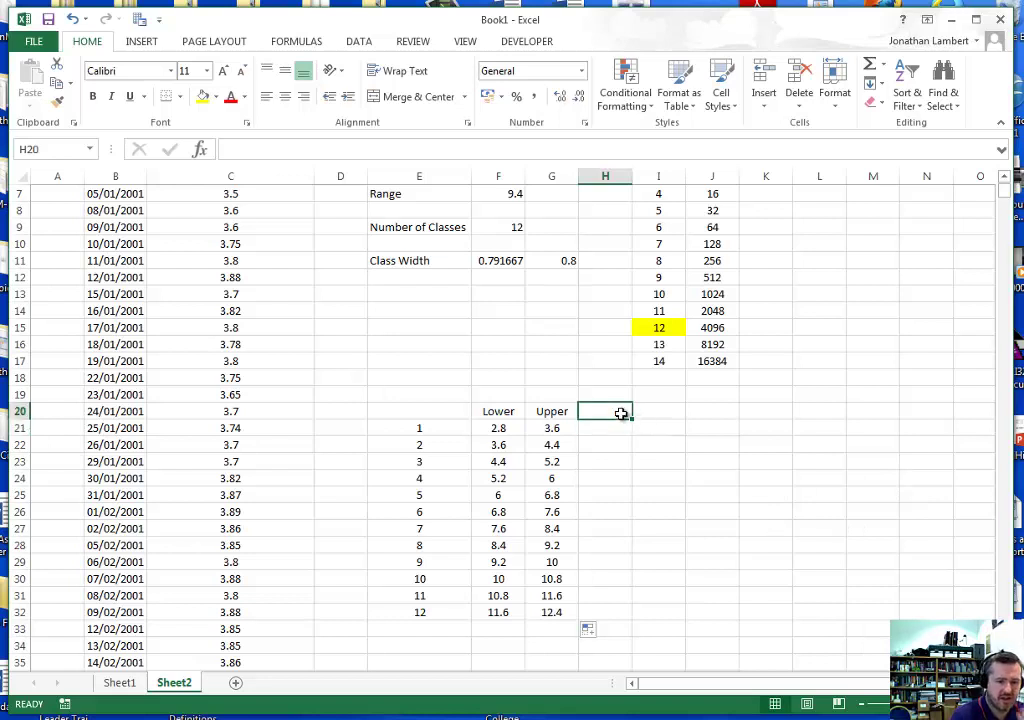
left_click(623, 427)
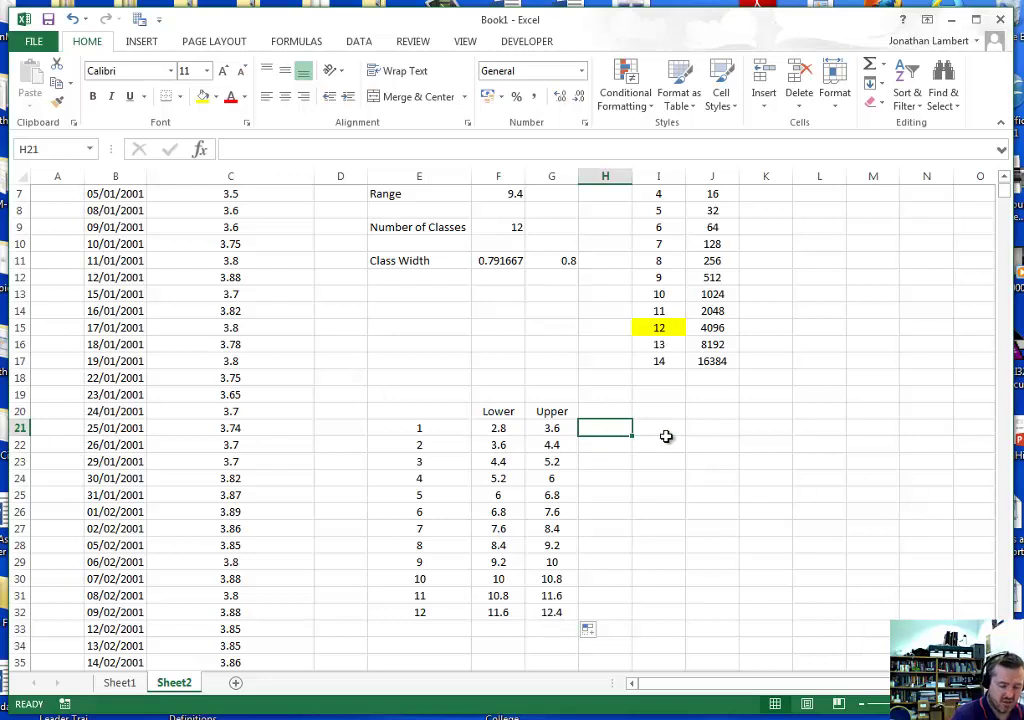
type("=")
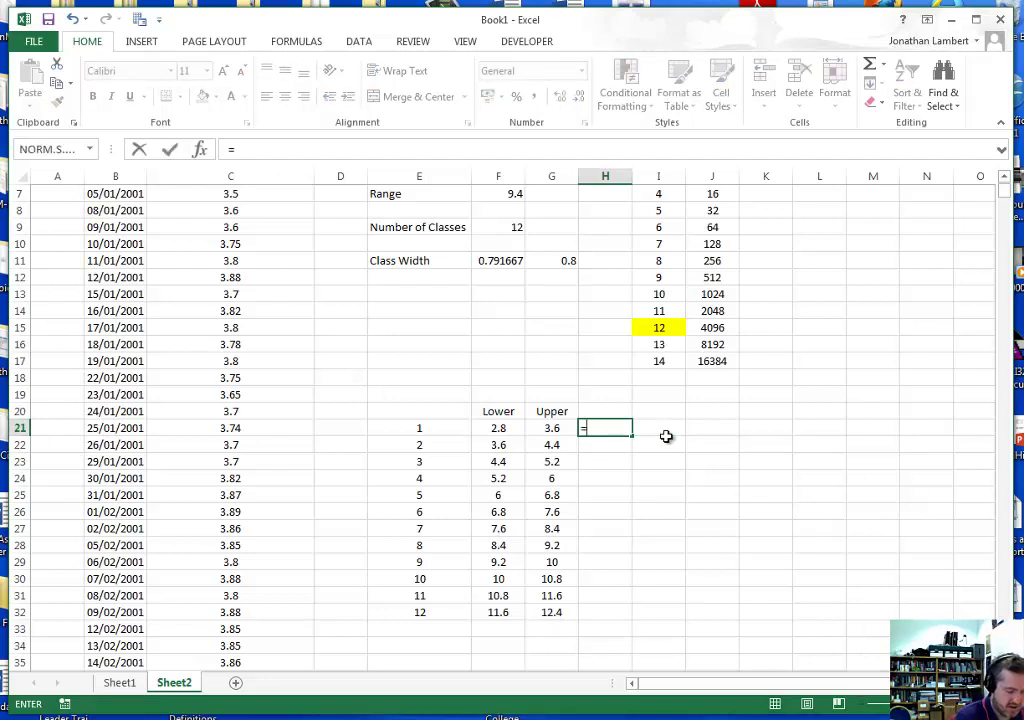
type("countif")
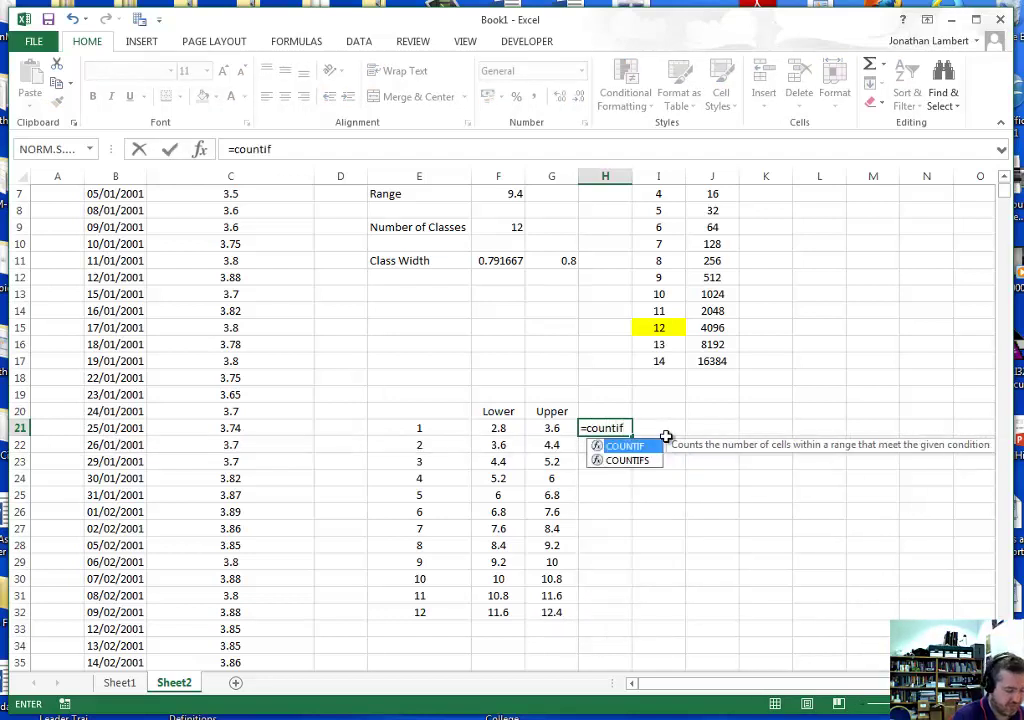
key("Tab")
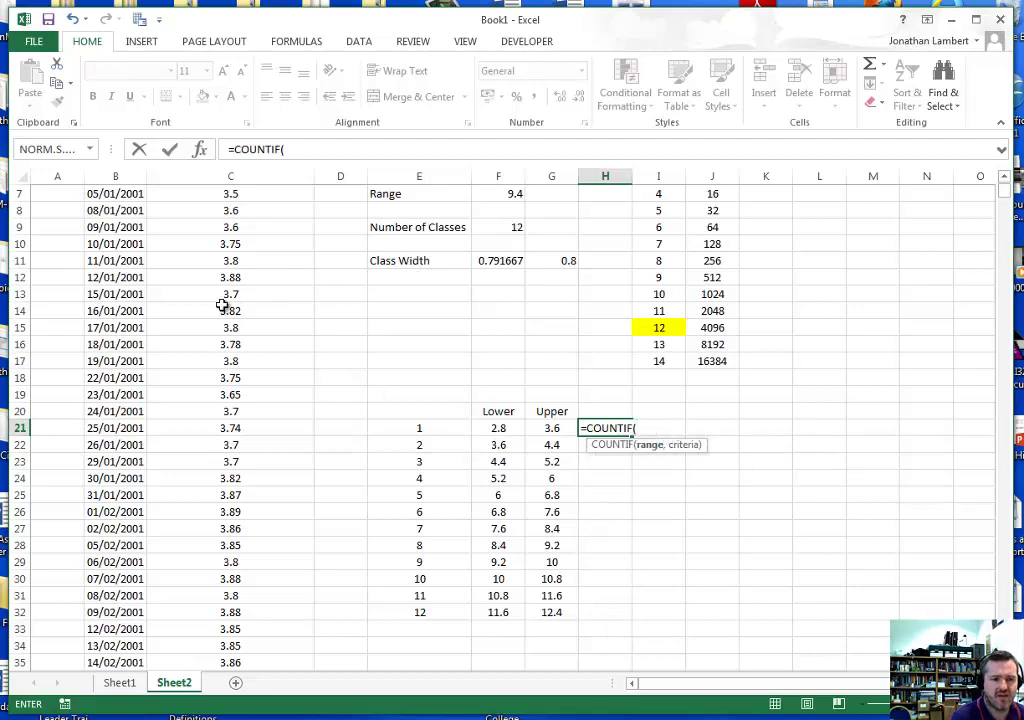
scroll(222, 300, "up", 2)
left_click(232, 244)
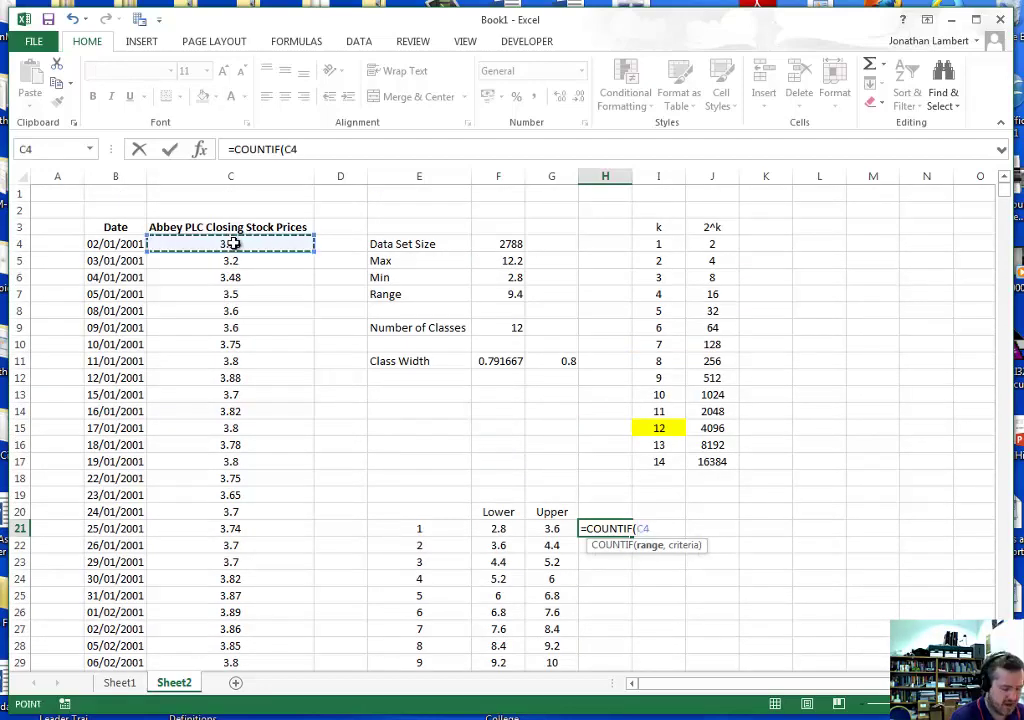
key("ctrl+shift+Down")
type(",")
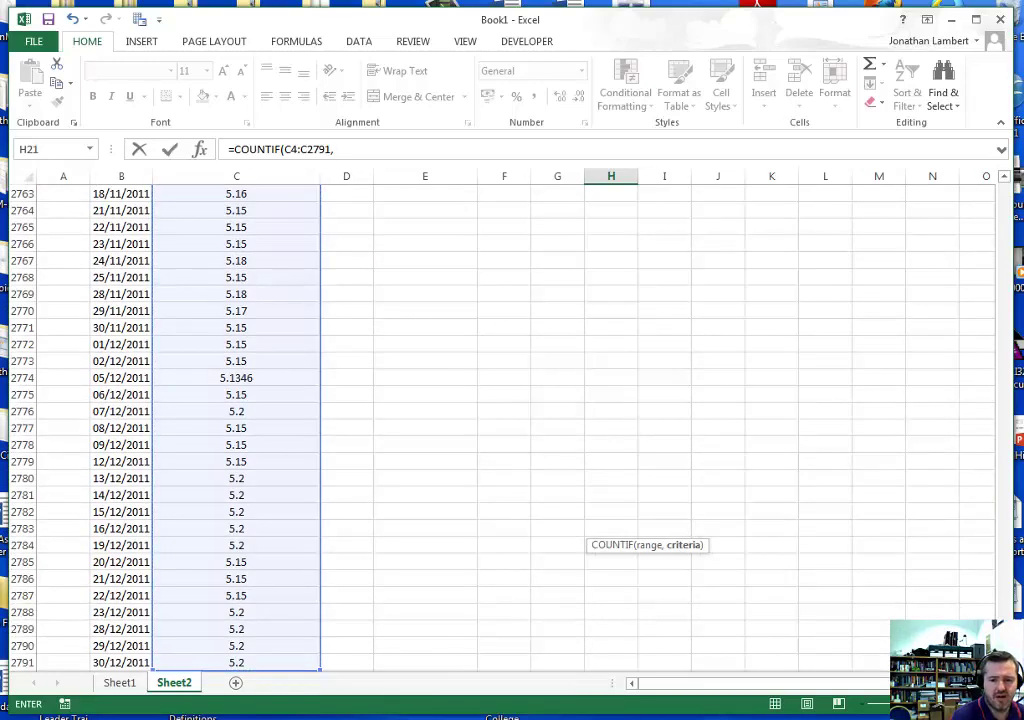
Step: Complete the COUNTIF formula in H21 with the criterion "<"&G21, so it counts prices below the class 1 upper limit
left_click_drag(1007, 580, 980, 133)
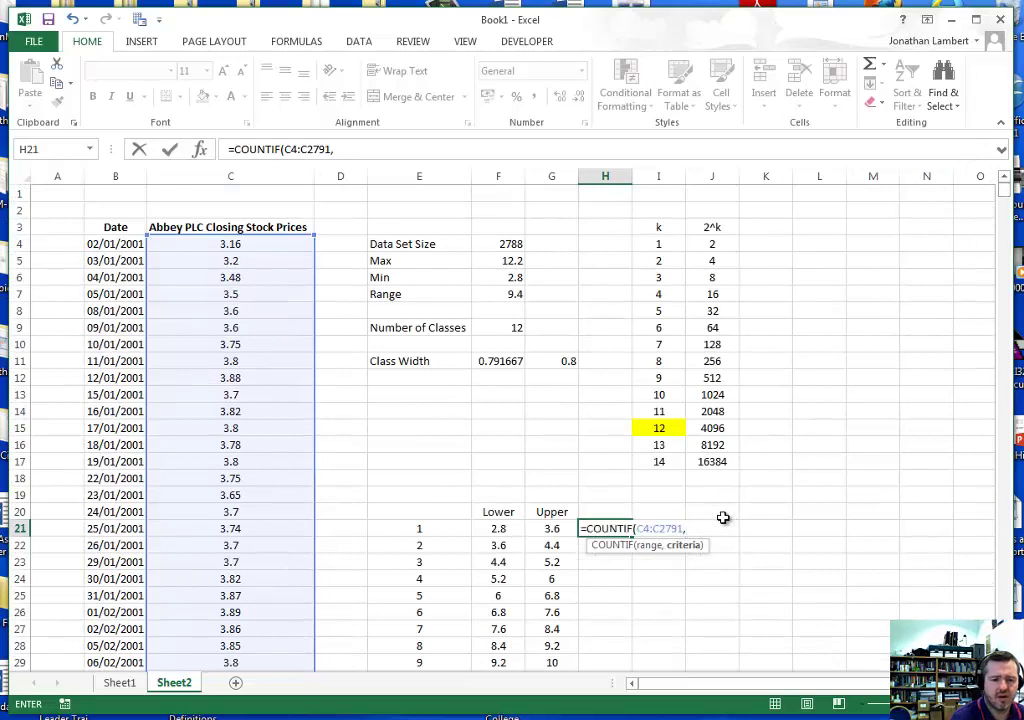
key("BackSpace")
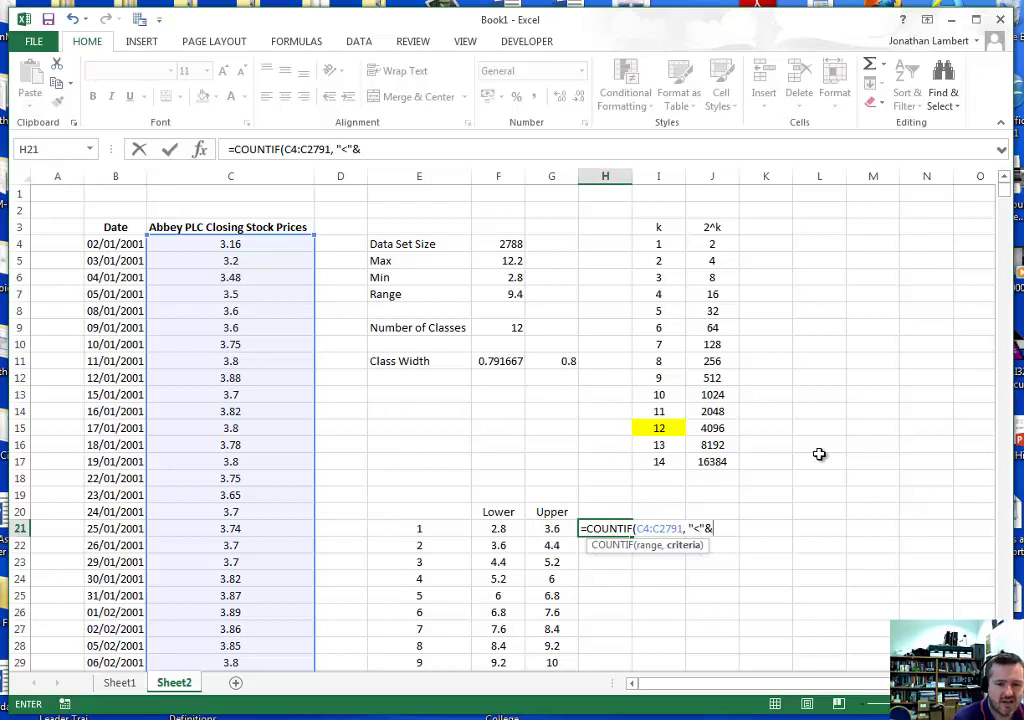
left_click(542, 529)
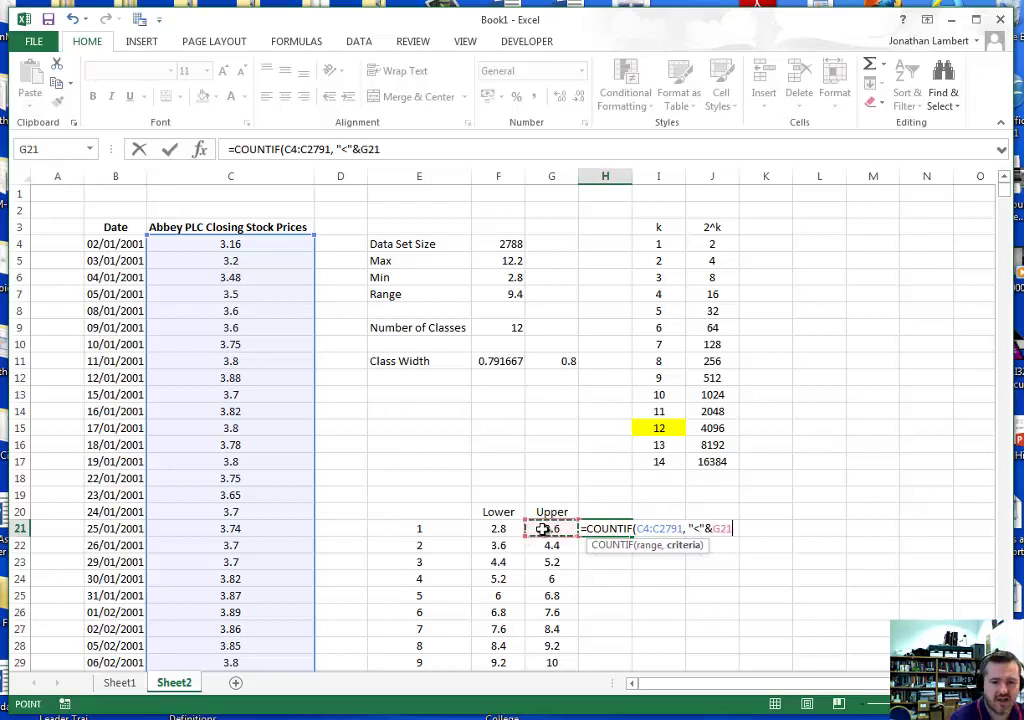
type(")")
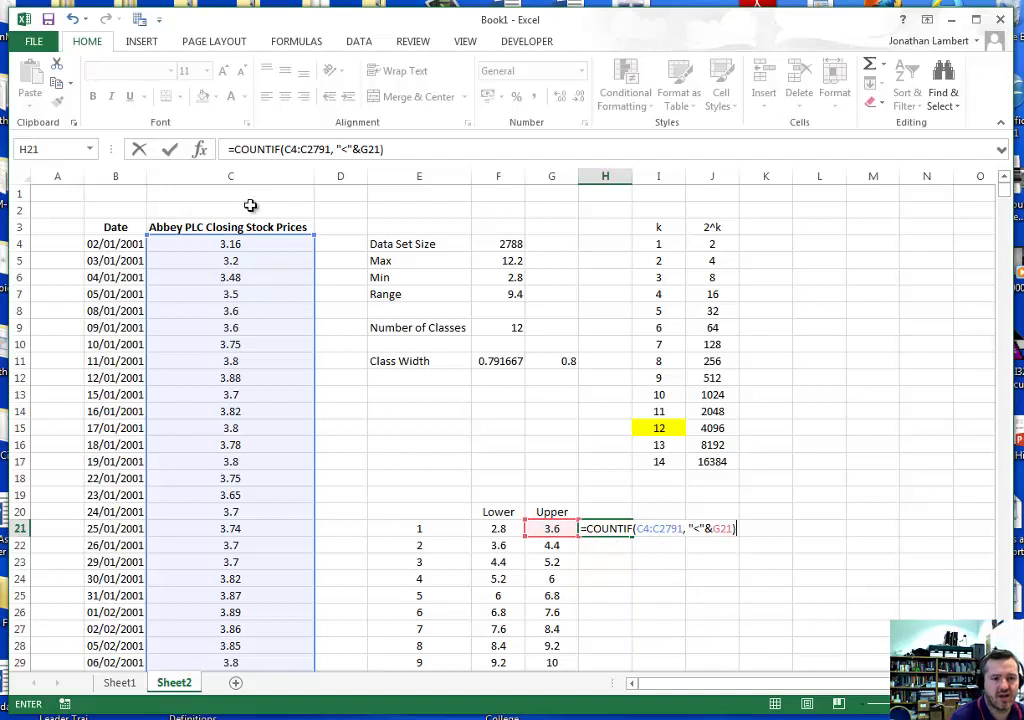
Step: Make the price range in H21 absolute so that the formula reads =COUNTIF($C$4:$C$2791, "<"&G21)
left_click(286, 149)
type("$")
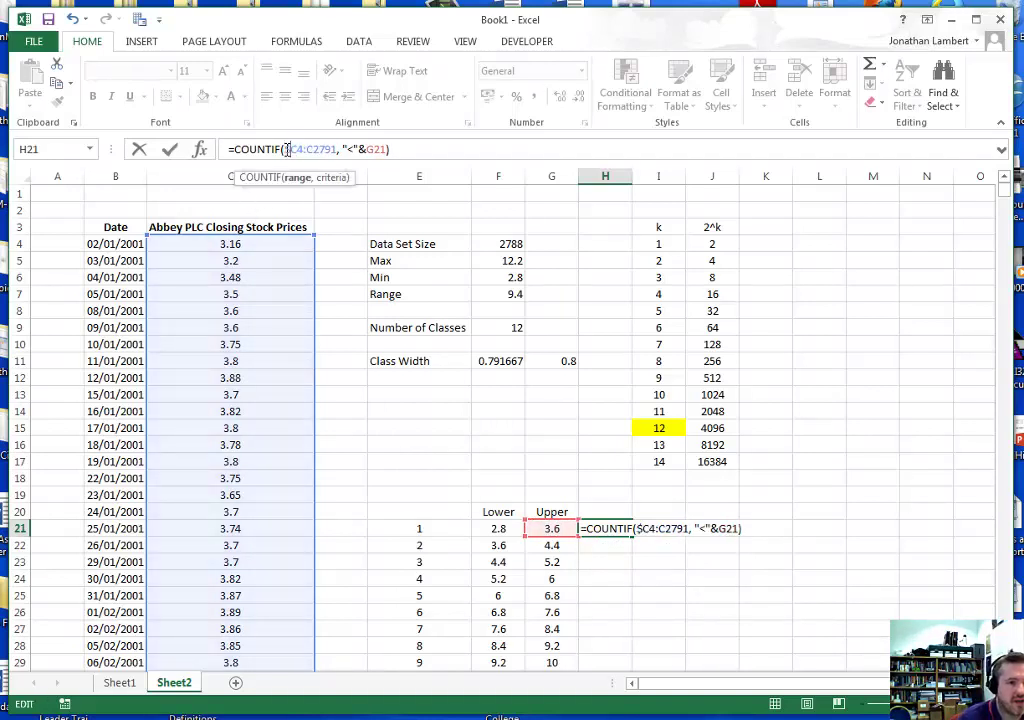
key("Right")
type("$")
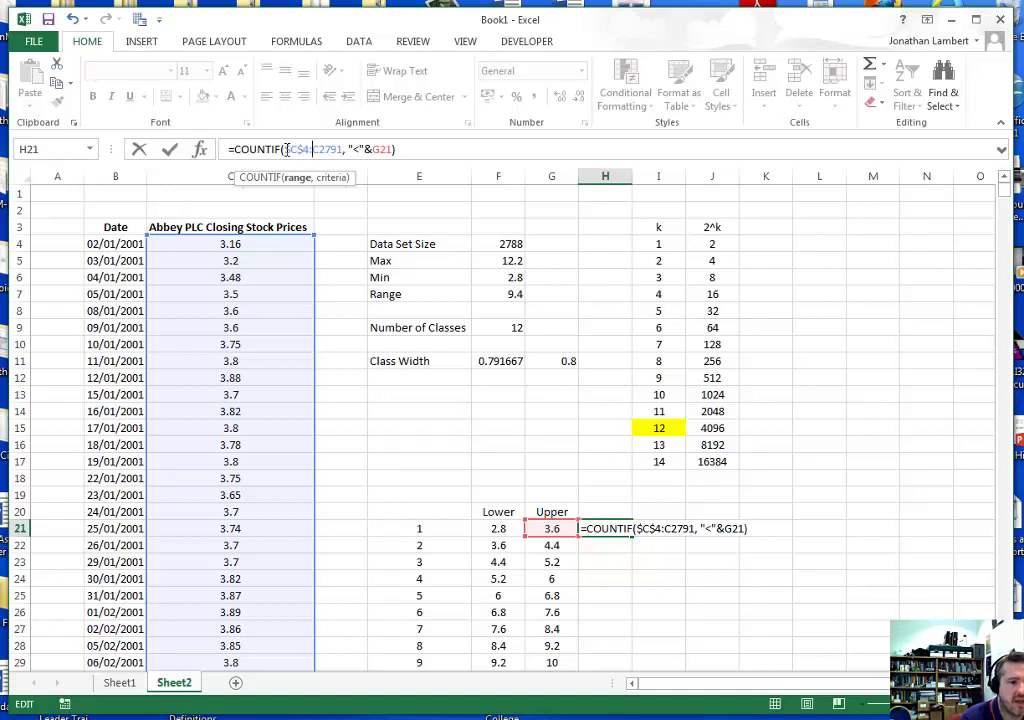
key("Right")
key("Right")
type("$")
key("Right")
type("$")
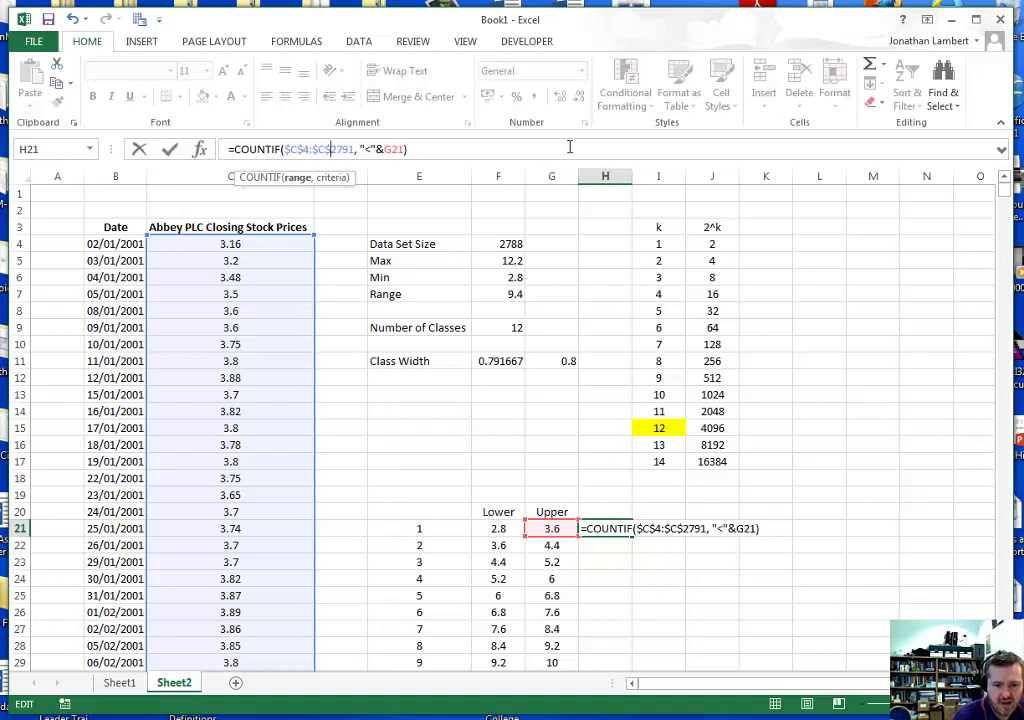
key("Return")
key("Up")
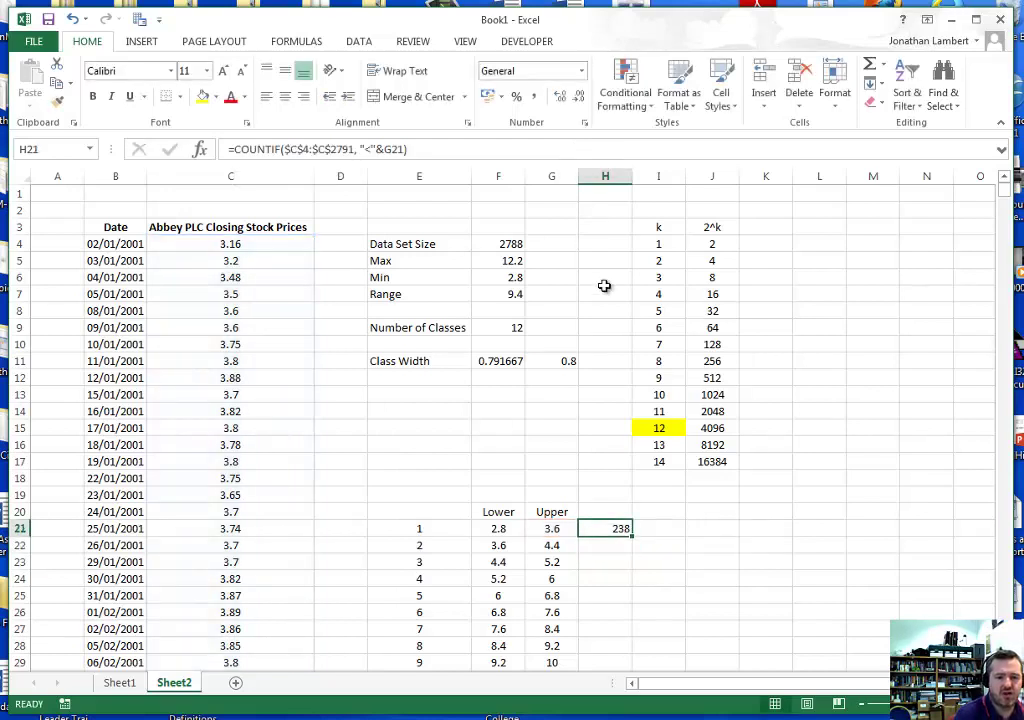
Step: Fill the COUNTIF formula from H21 down to H32 for all 12 classes
scroll(692, 405, "down", 3)
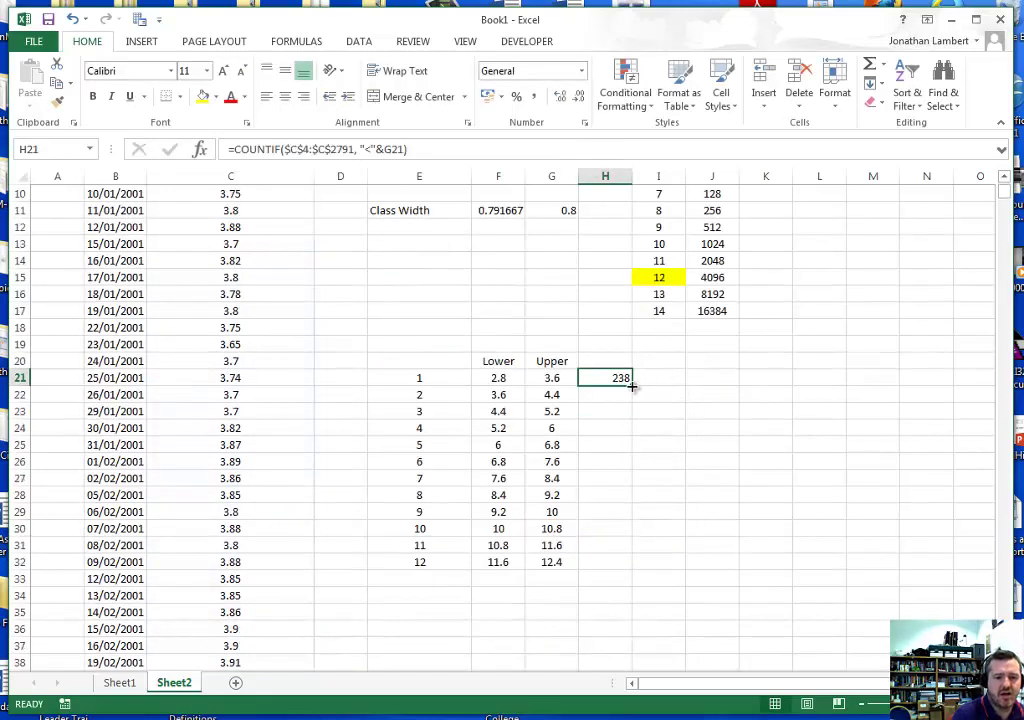
left_click_drag(632, 386, 628, 569)
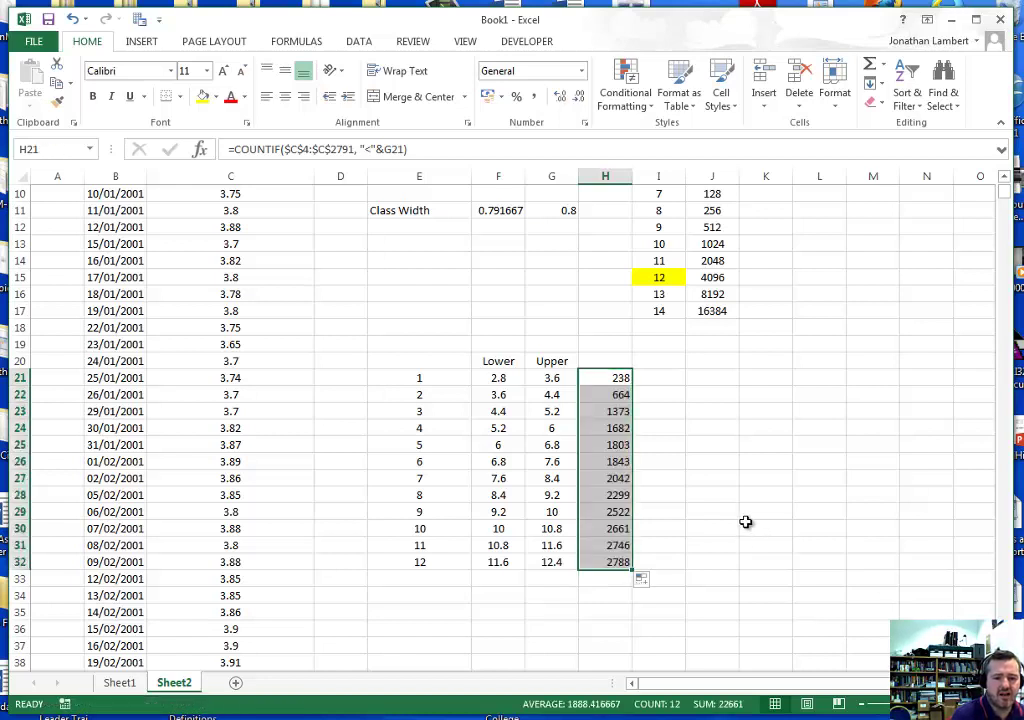
left_click(558, 614)
Step: Compare the class 12 cumulative count in H32 with the Data Set Size in F4
scroll(695, 544, "up", 3)
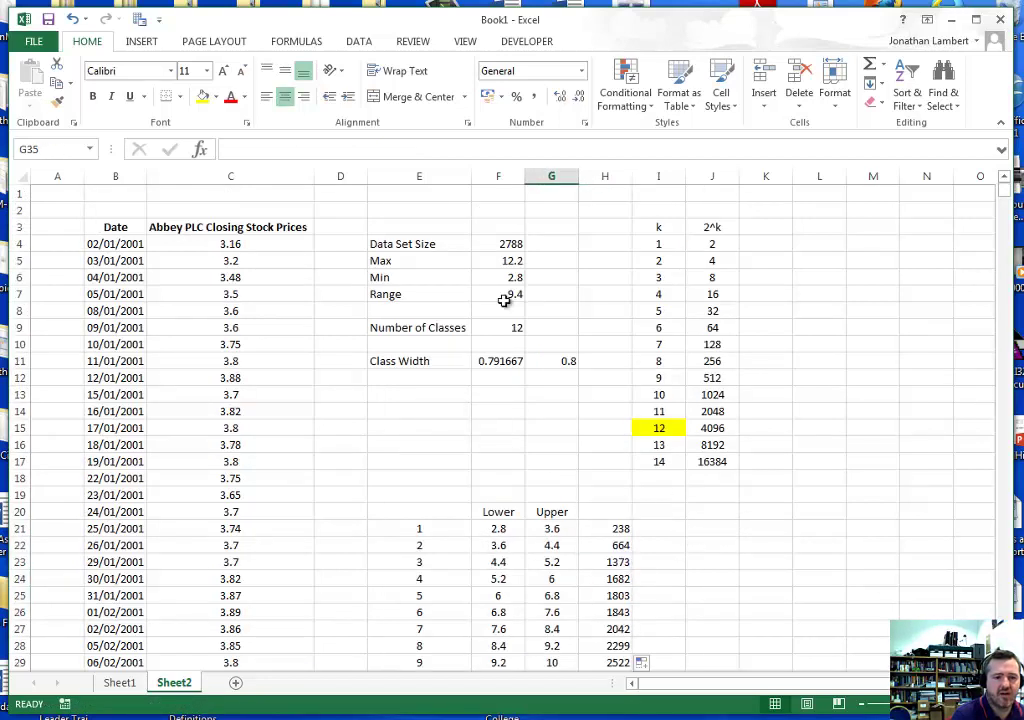
left_click(490, 244)
scroll(632, 503, "down", 4)
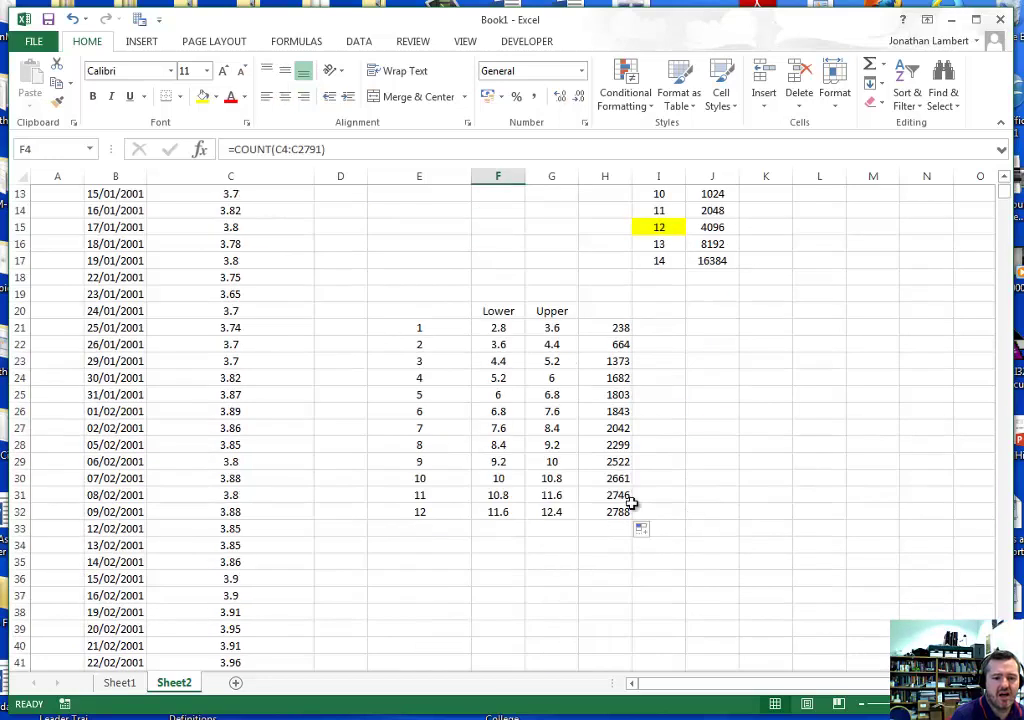
left_click(620, 512)
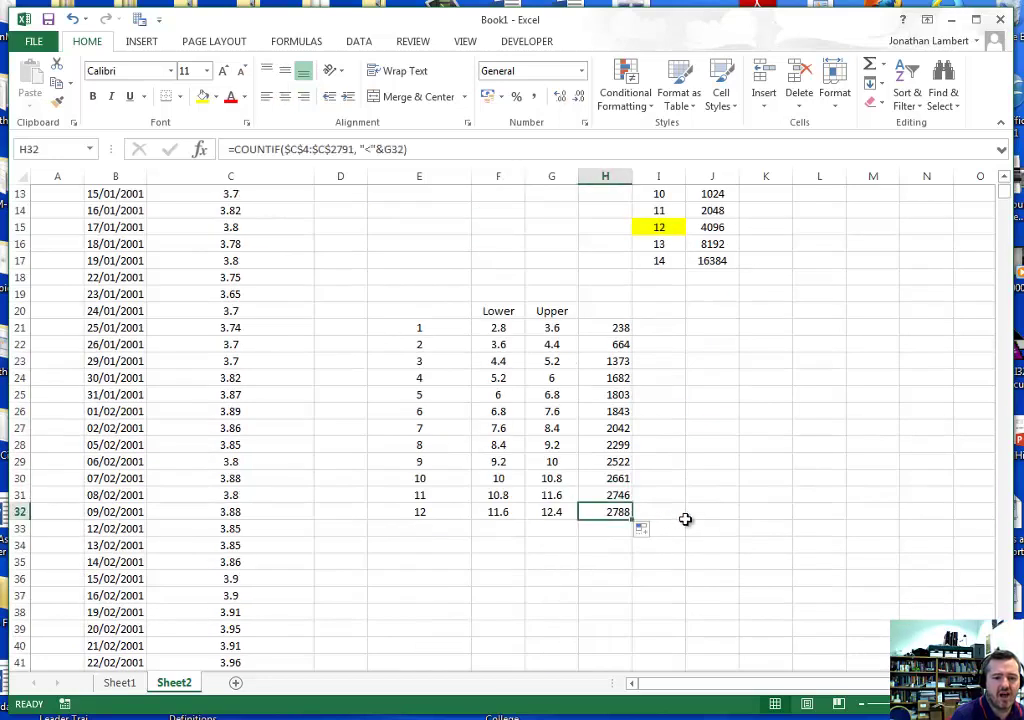
left_click(604, 311)
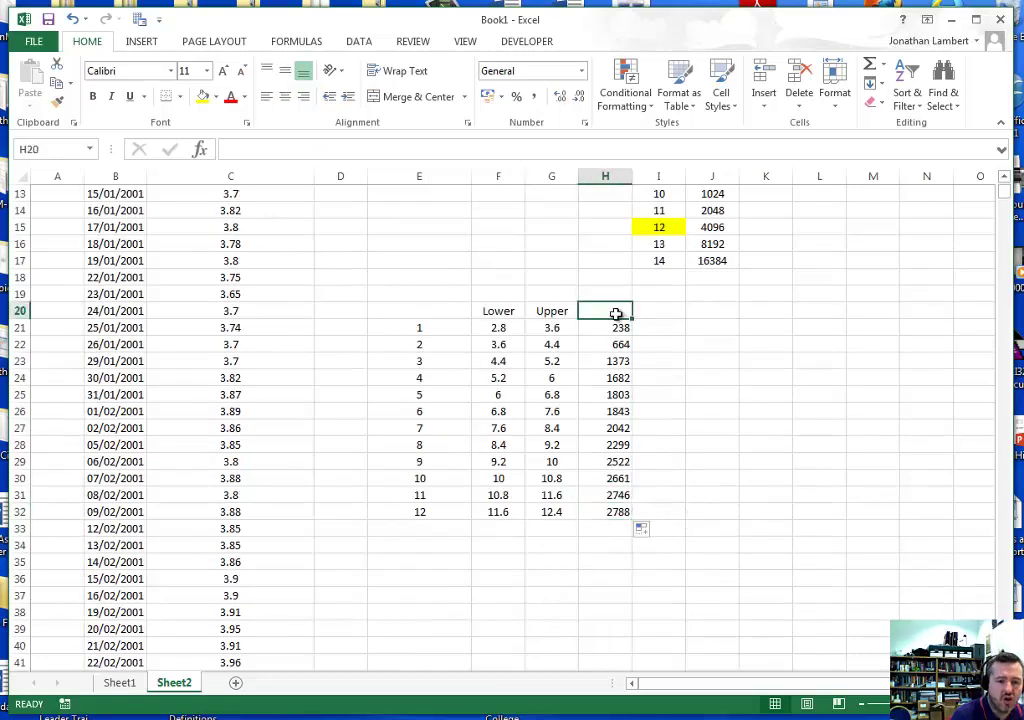
Step: Calculate the class 12 frequency in I32 by subtracting the previous cumulative count with =H32-H31
left_click(660, 512)
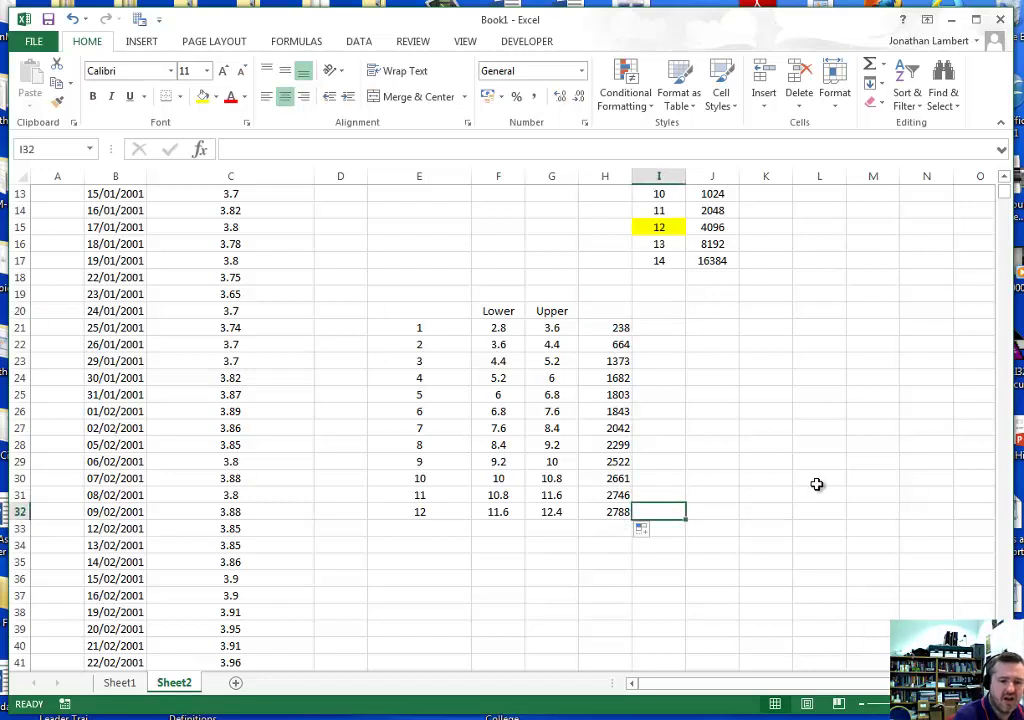
type("=")
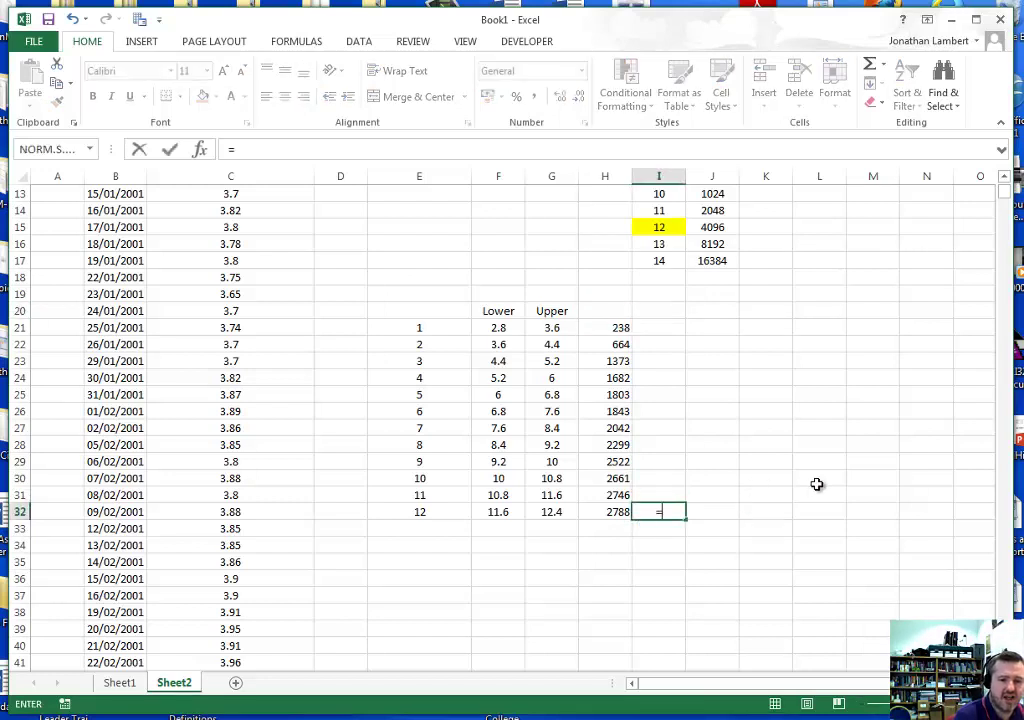
left_click(619, 512)
type("-")
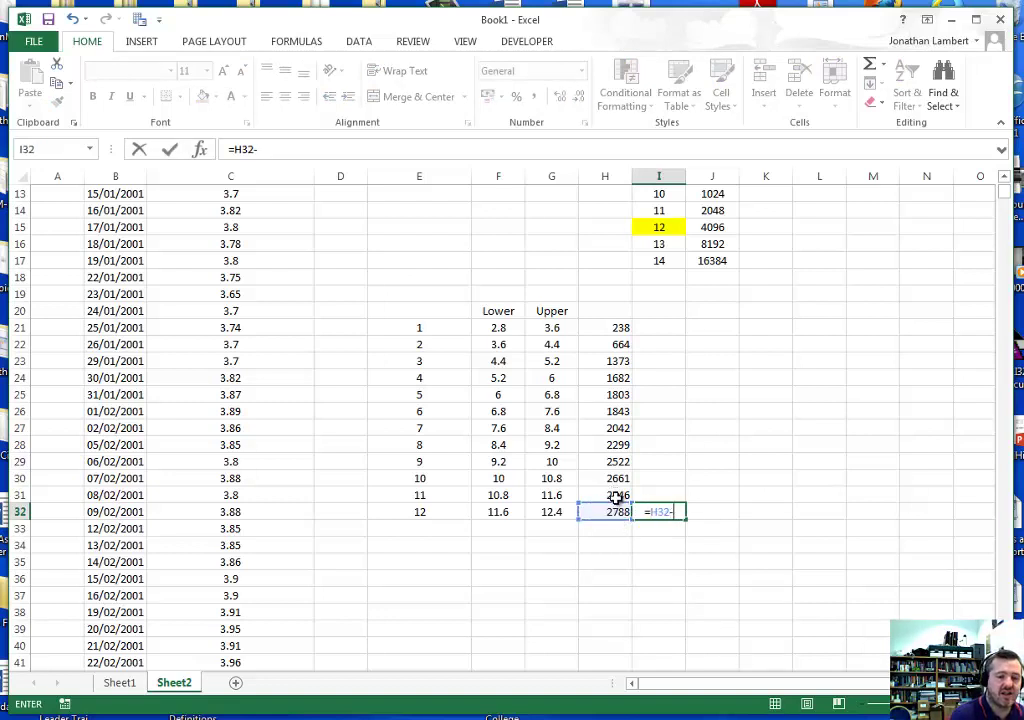
left_click(619, 496)
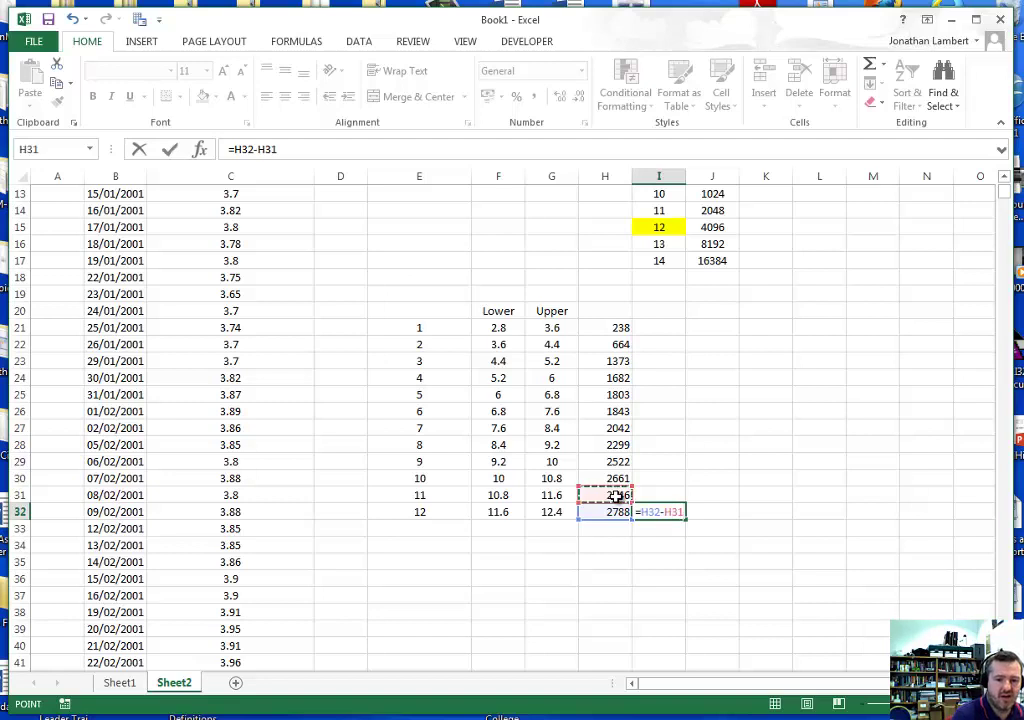
key("Return")
key("Up")
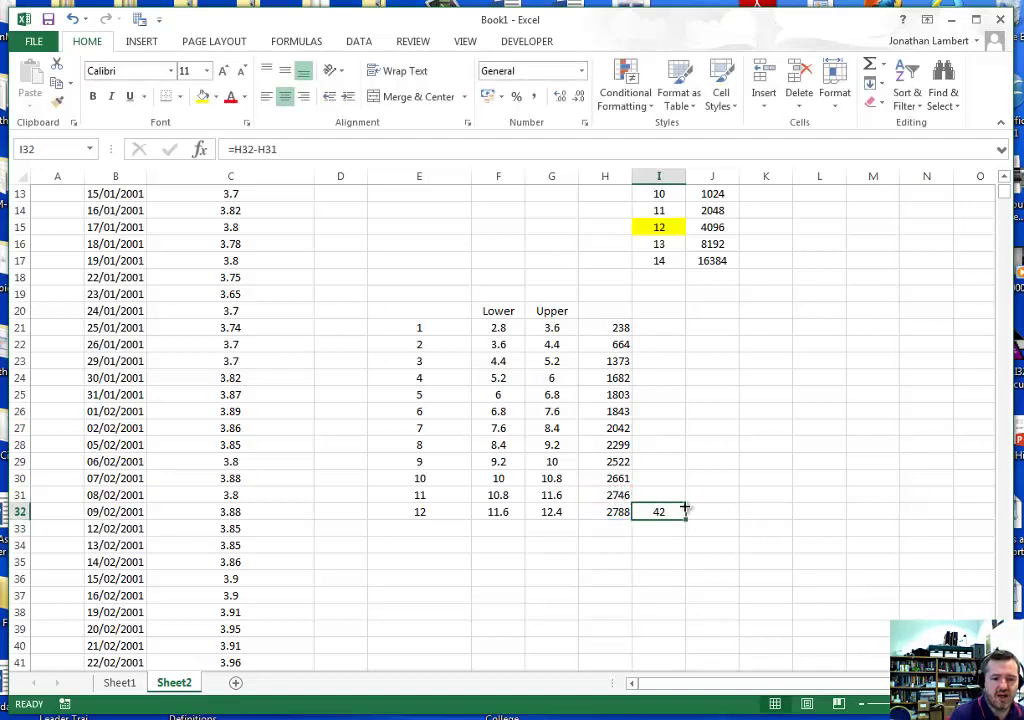
Step: Fill the frequency formula from I32 up to I21 for the remaining classes
left_click_drag(685, 508, 677, 327)
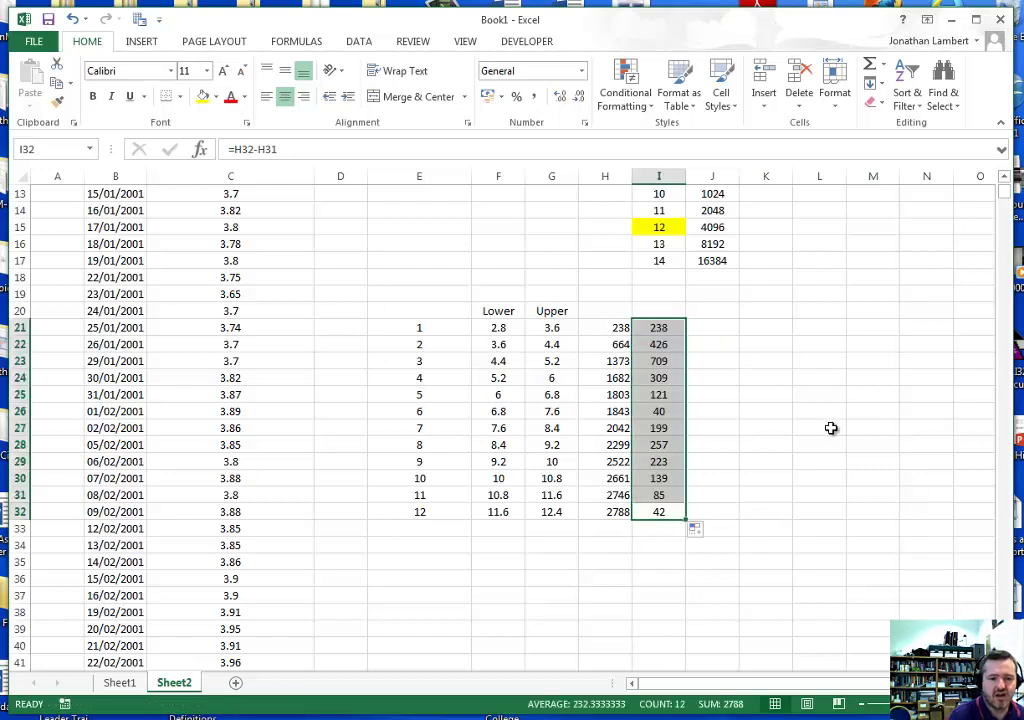
left_click(828, 445)
left_click(570, 597)
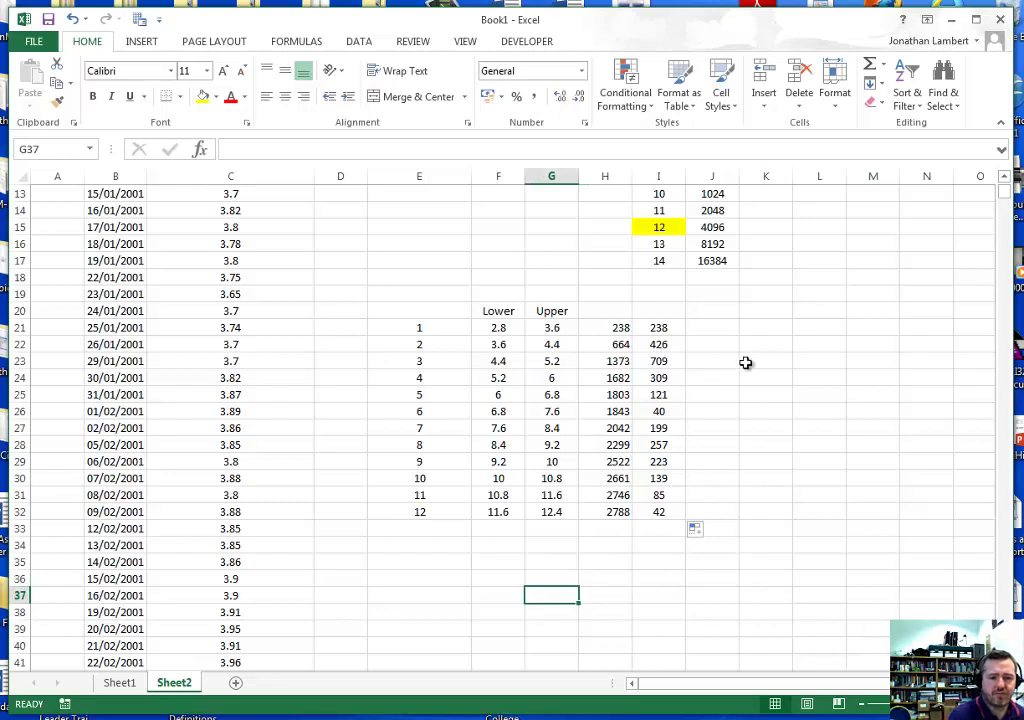
Step: Widen column K and build the class 1 label in K21 with =F21 & " upto " & G21
left_click_drag(794, 181, 878, 185)
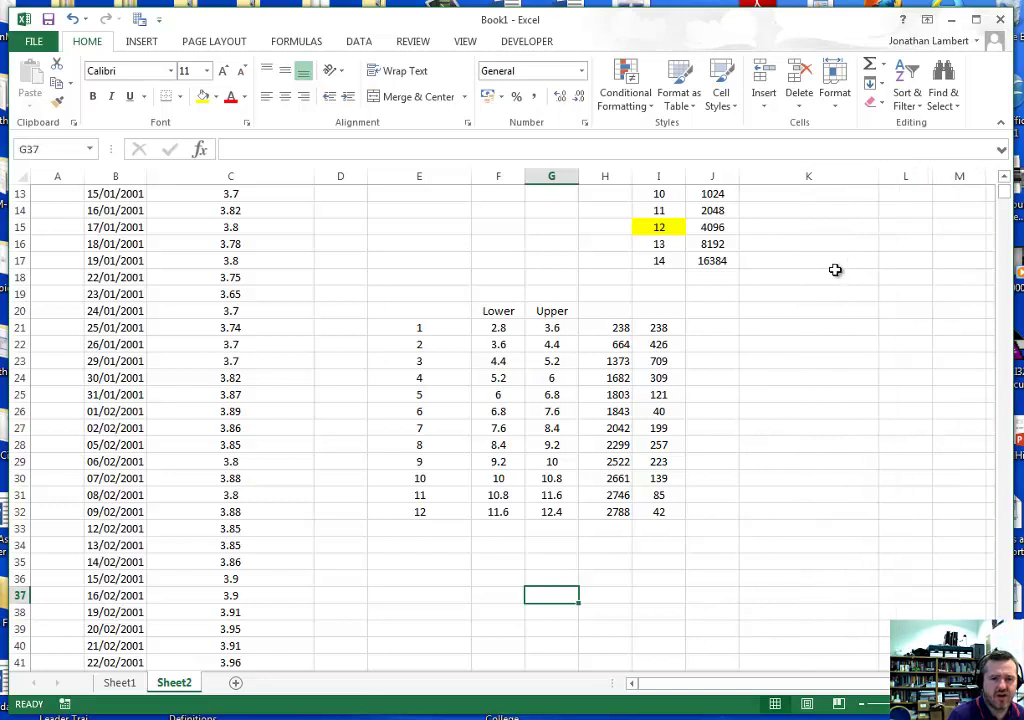
left_click(757, 328)
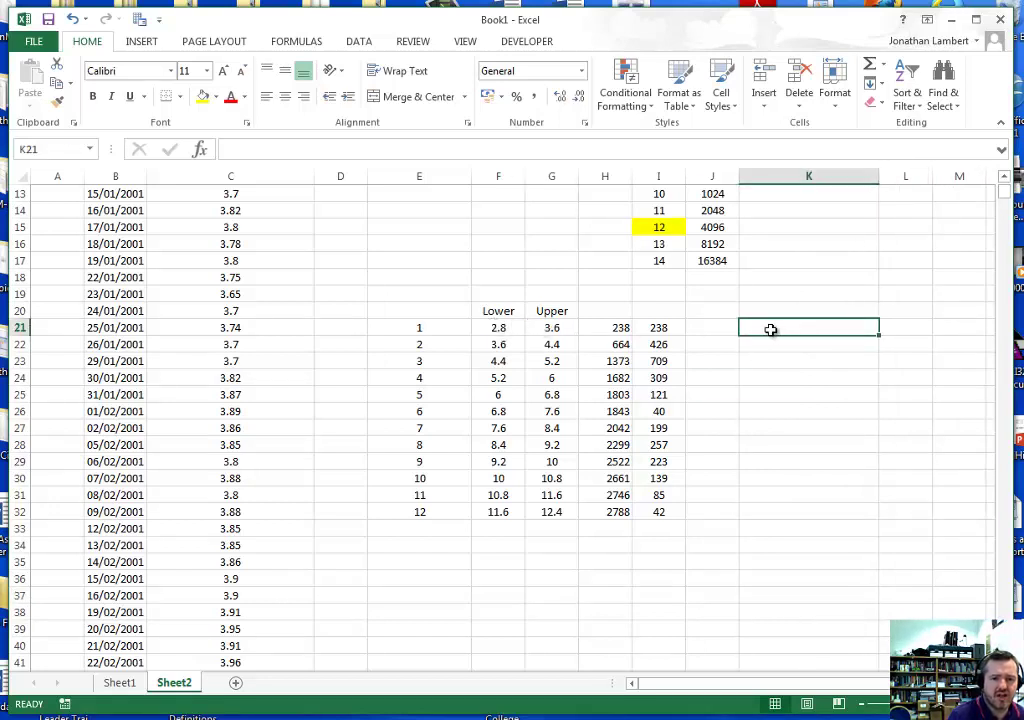
type("=")
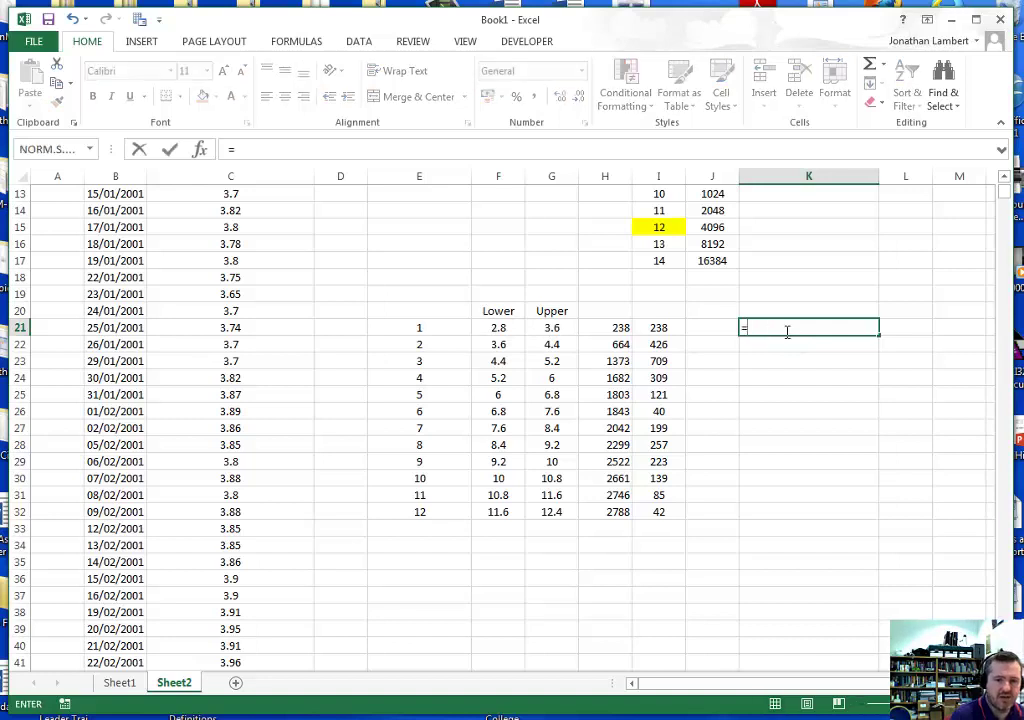
left_click(497, 327)
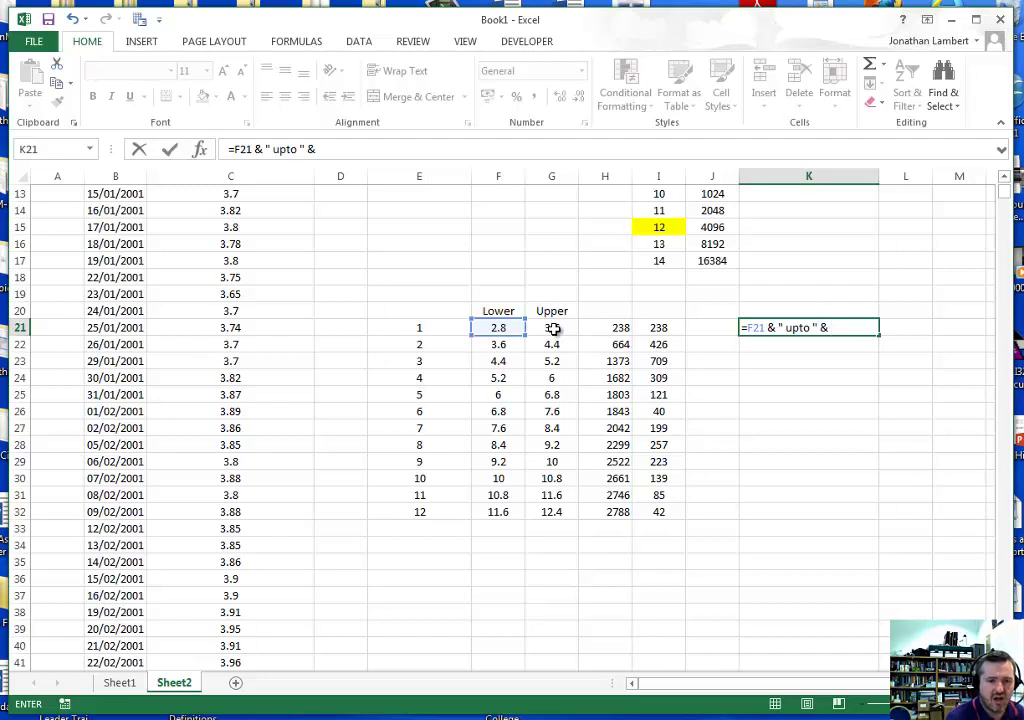
left_click(553, 328)
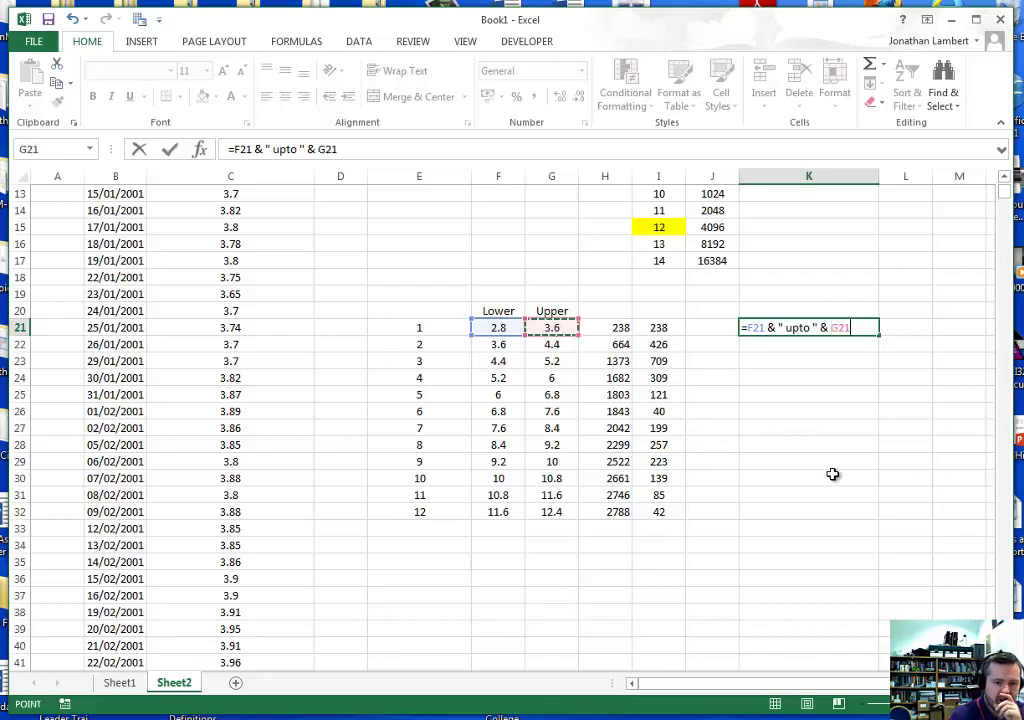
key("Return")
key("Up")
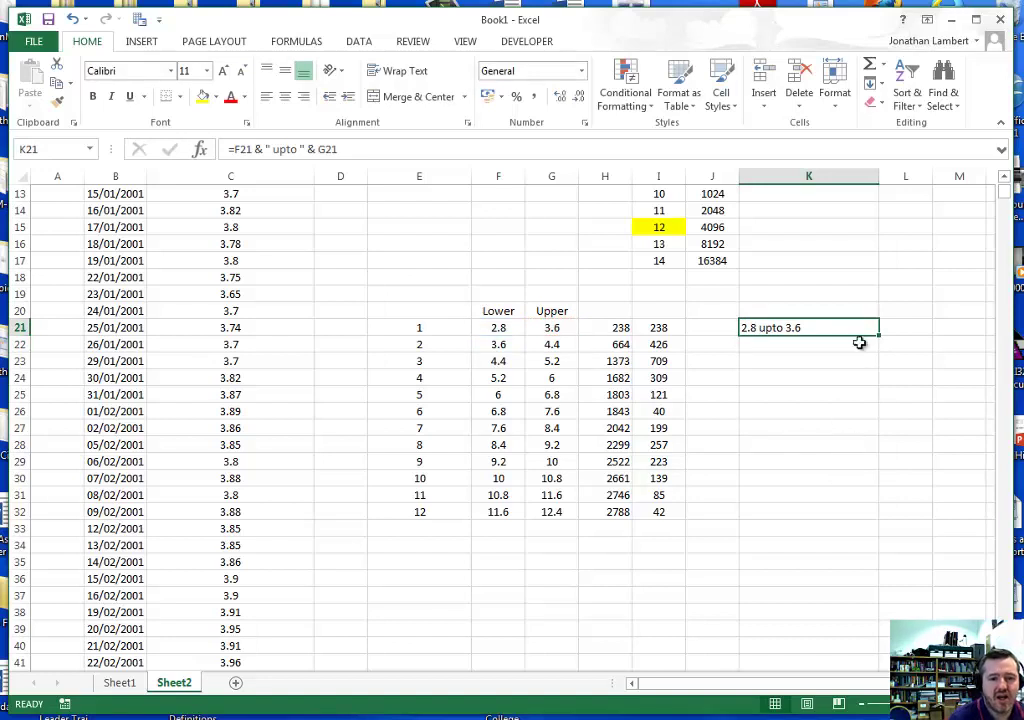
Step: Fill the class label formula from K21 down to K32 and narrow column K to fit the labels
left_click_drag(880, 346, 872, 529)
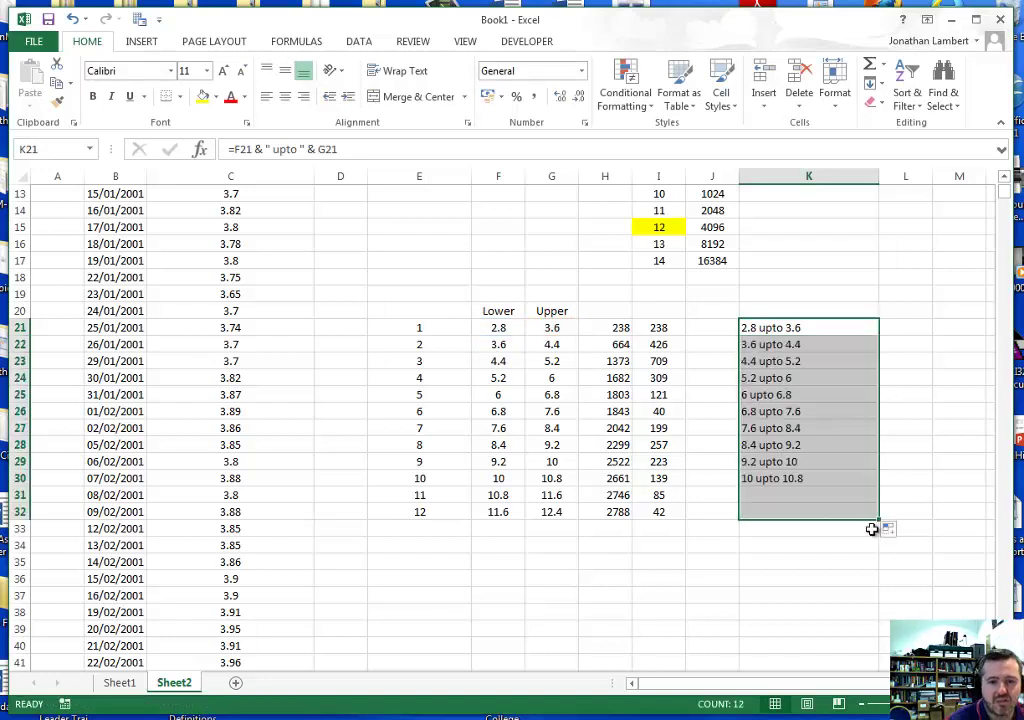
left_click(828, 581)
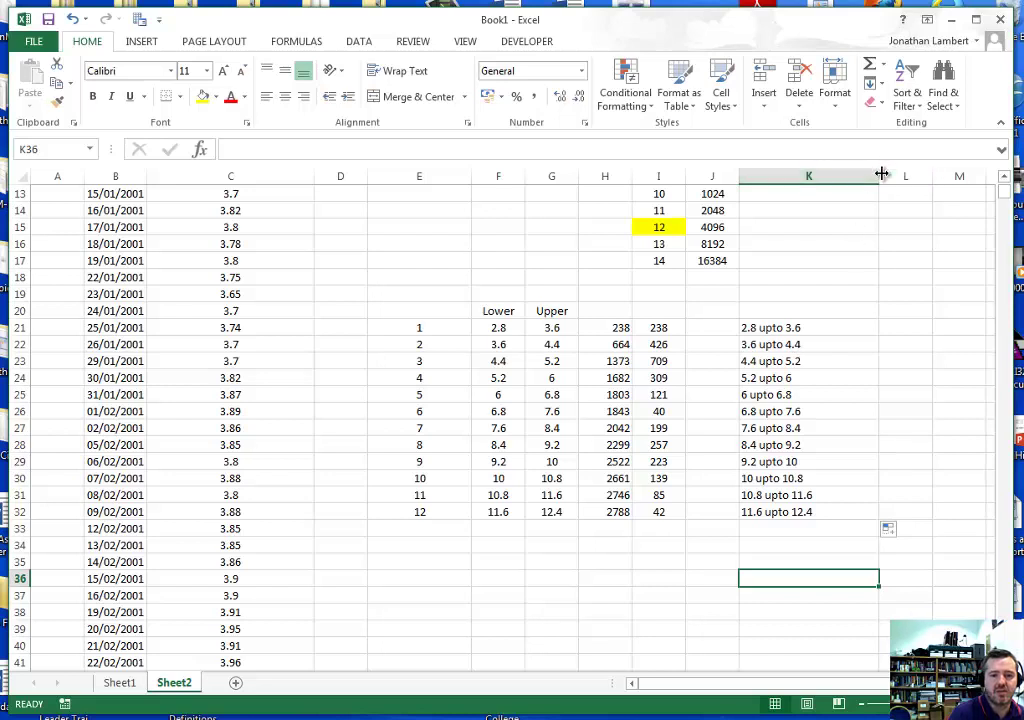
left_click_drag(881, 174, 839, 176)
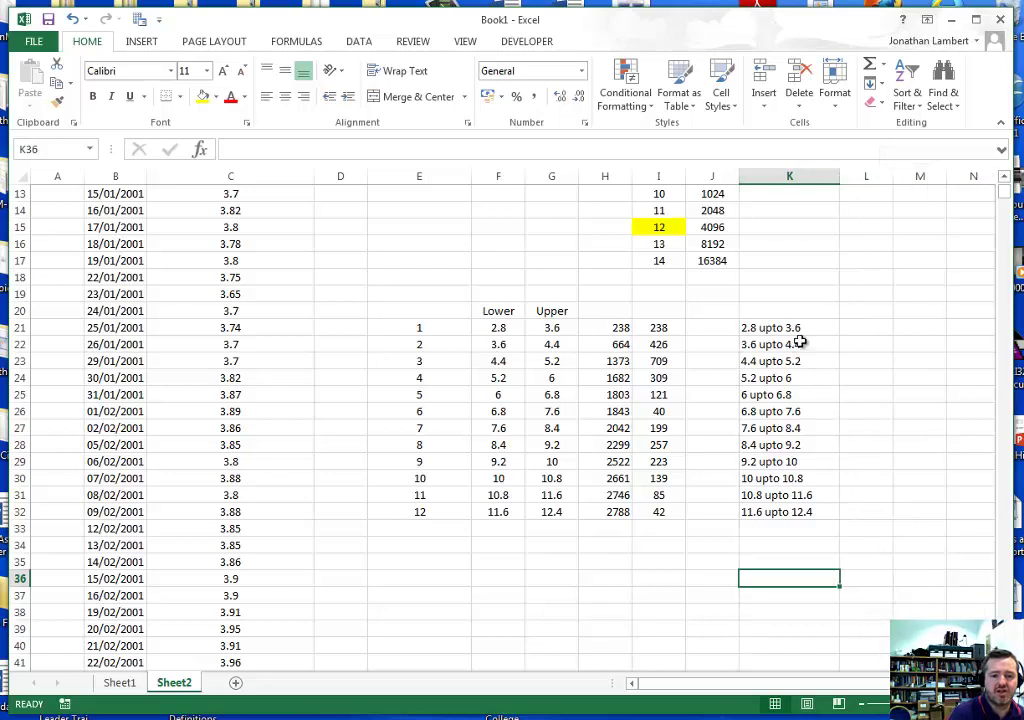
Step: Enter the heading "Closing Stock Price" in K20 above the class labels
left_click(768, 308)
type("Cl;osing Stock Price")
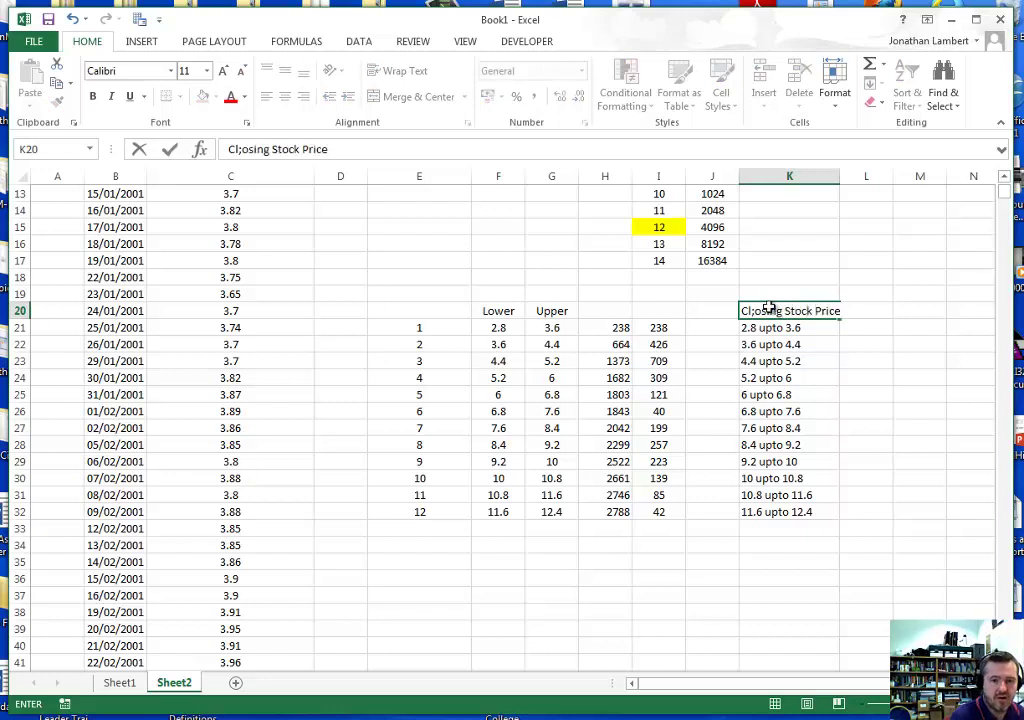
key("Return")
left_click(770, 310)
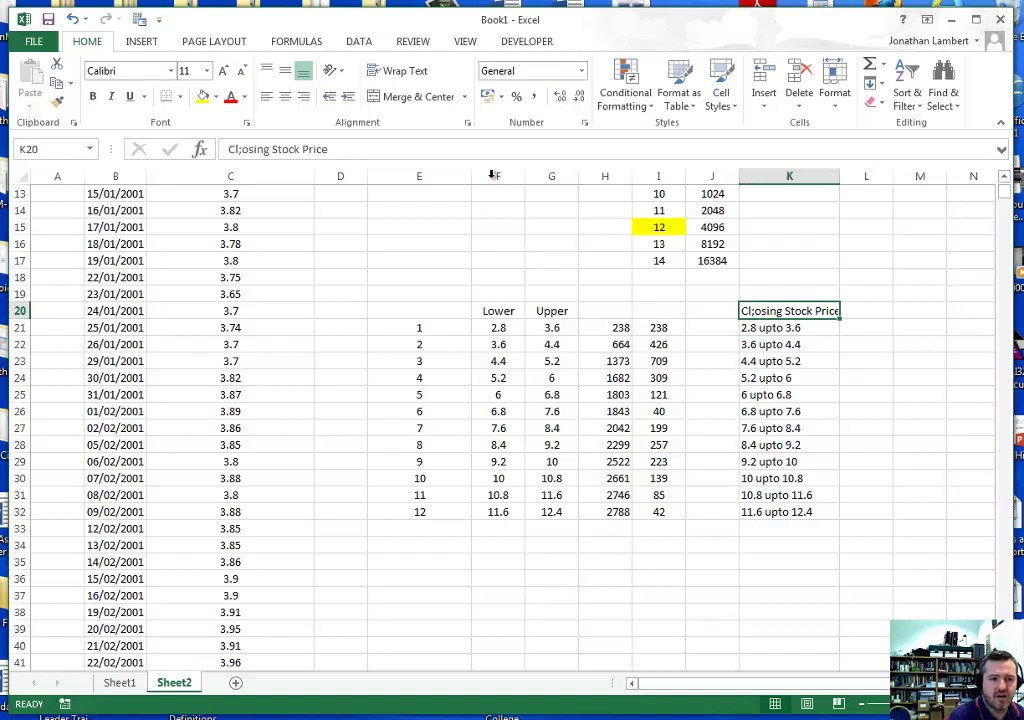
left_click(242, 148)
key("BackSpace")
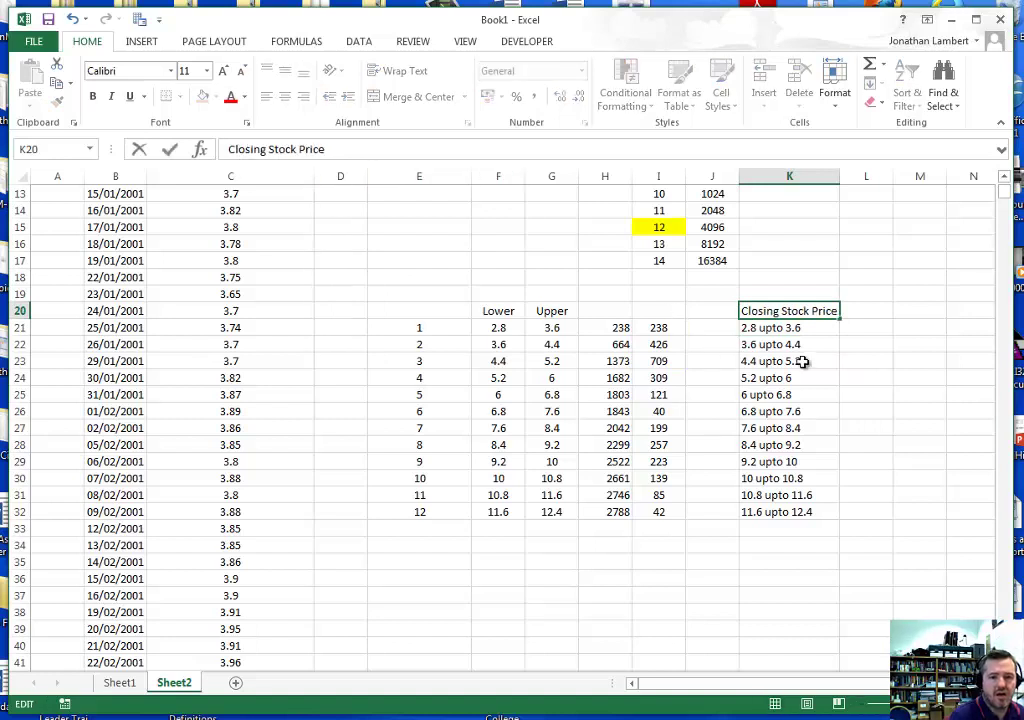
Step: Enter the heading "f" in L20 and centre the contents of columns L and M
left_click(867, 311)
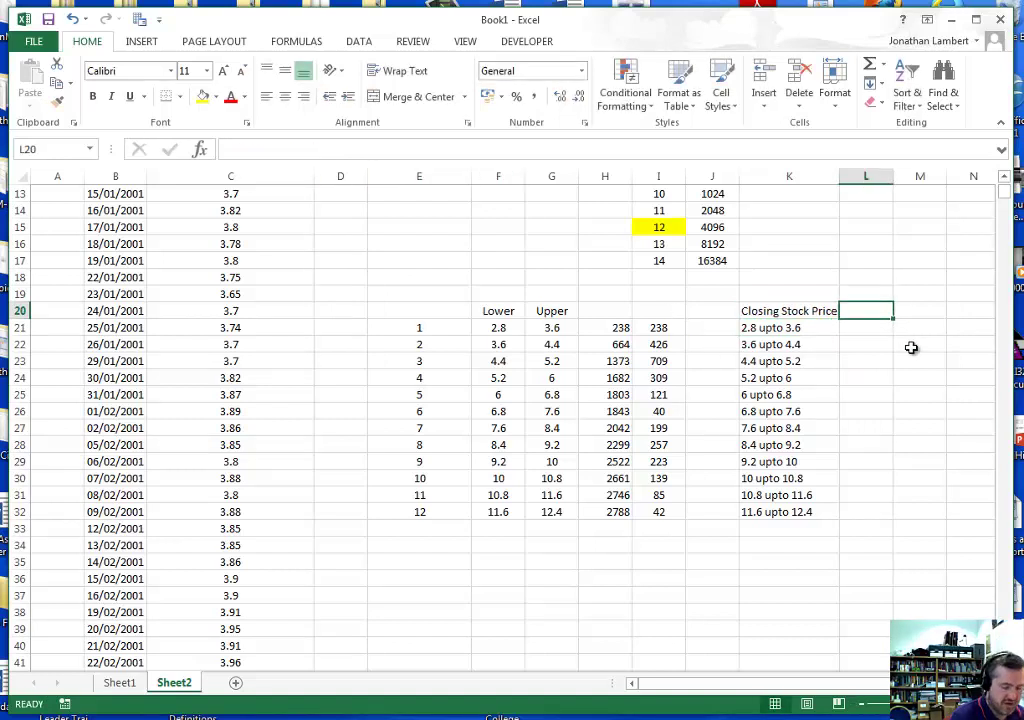
type("f")
key("Return")
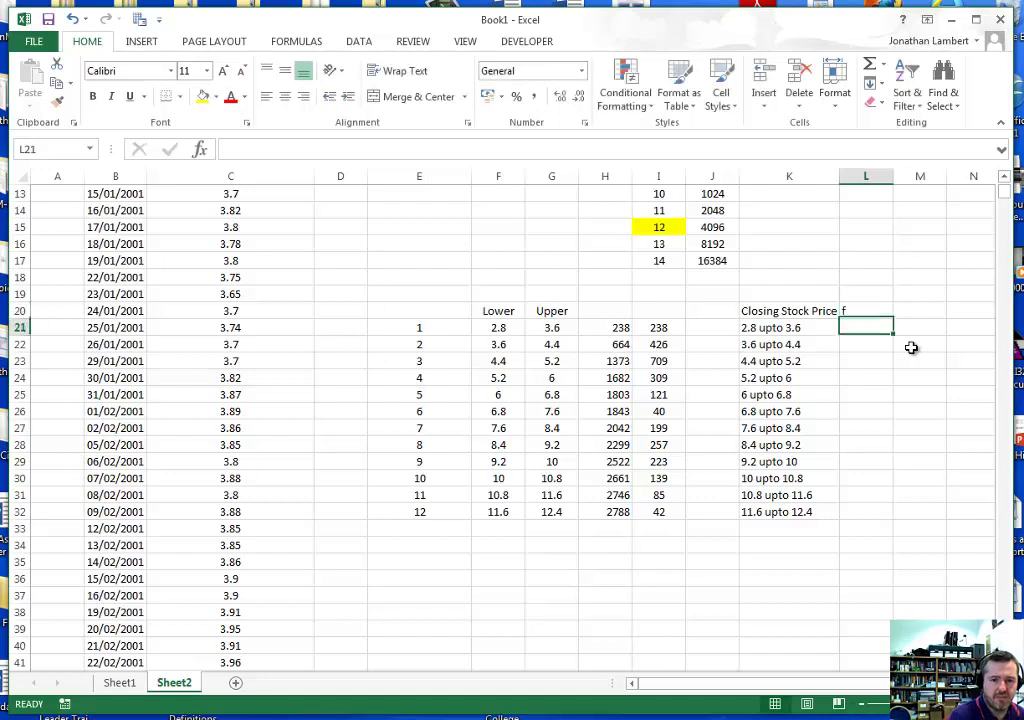
left_click(866, 176)
left_click_drag(934, 178, 920, 177)
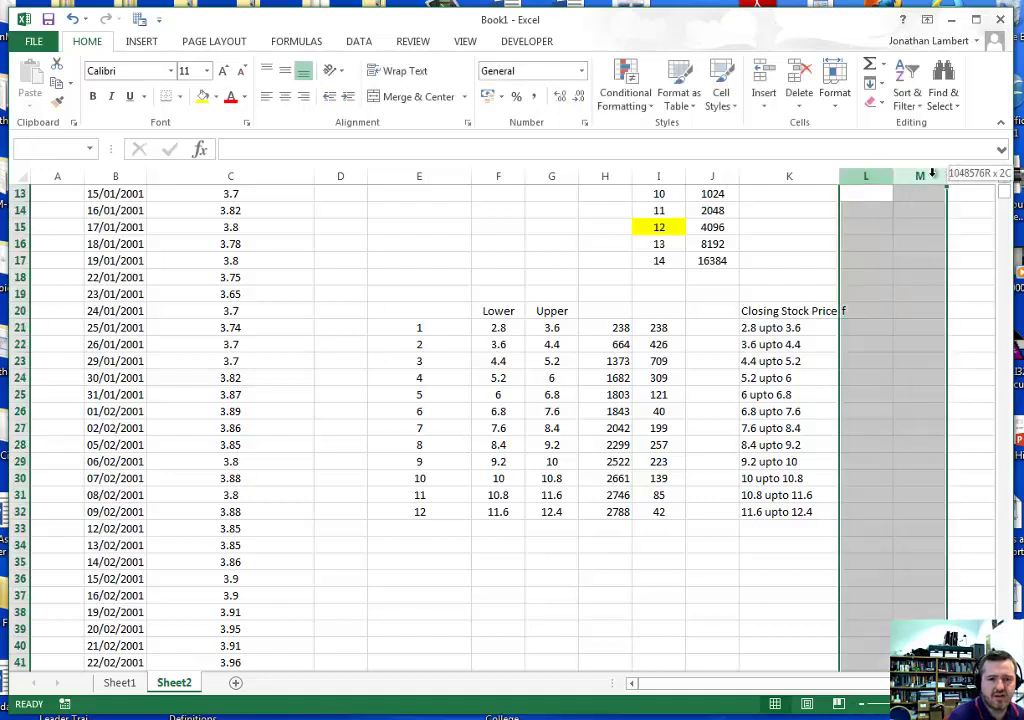
left_click(285, 96)
left_click(859, 330)
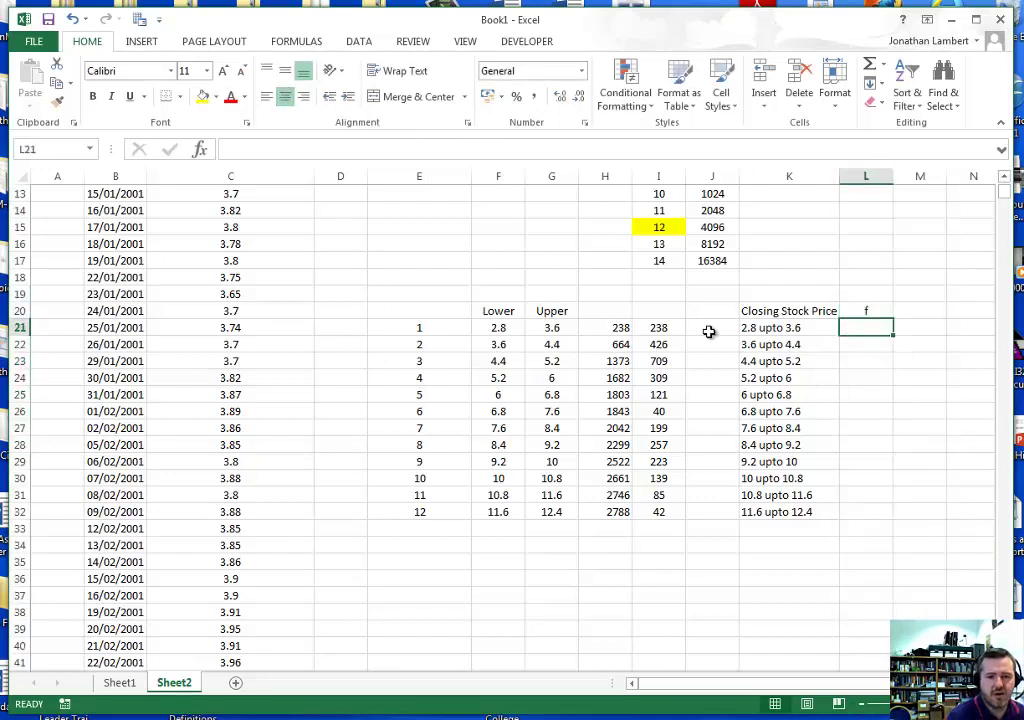
Step: Copy the class frequencies in I21:I32 and paste them as values only into the f column starting at L21
left_click_drag(662, 328, 670, 512)
key("ctrl+c")
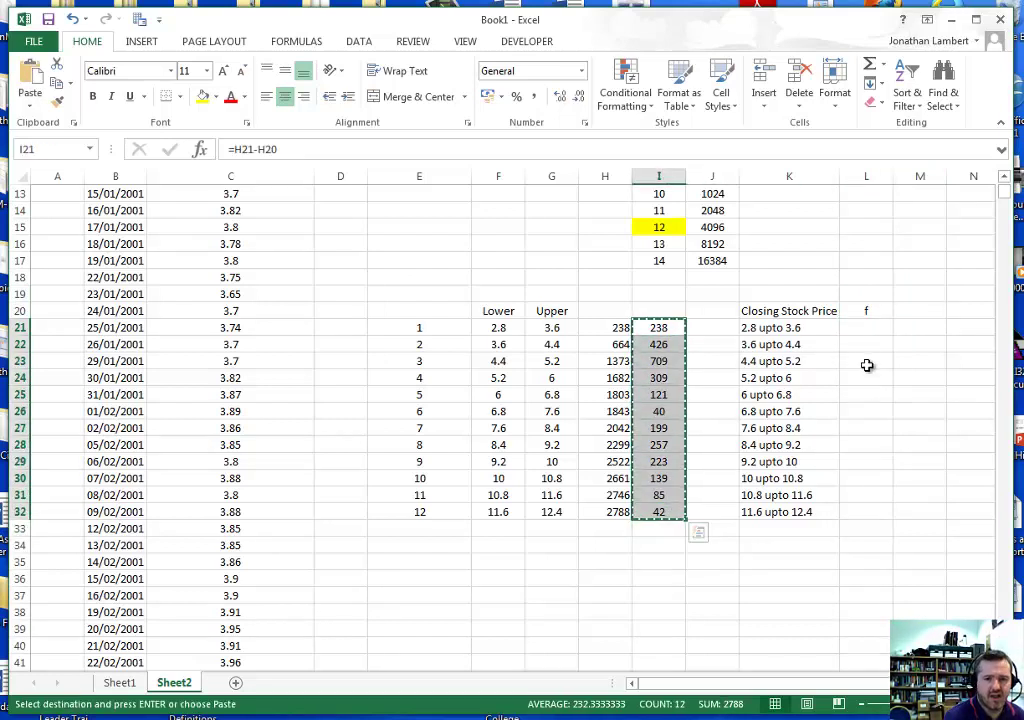
left_click(866, 332)
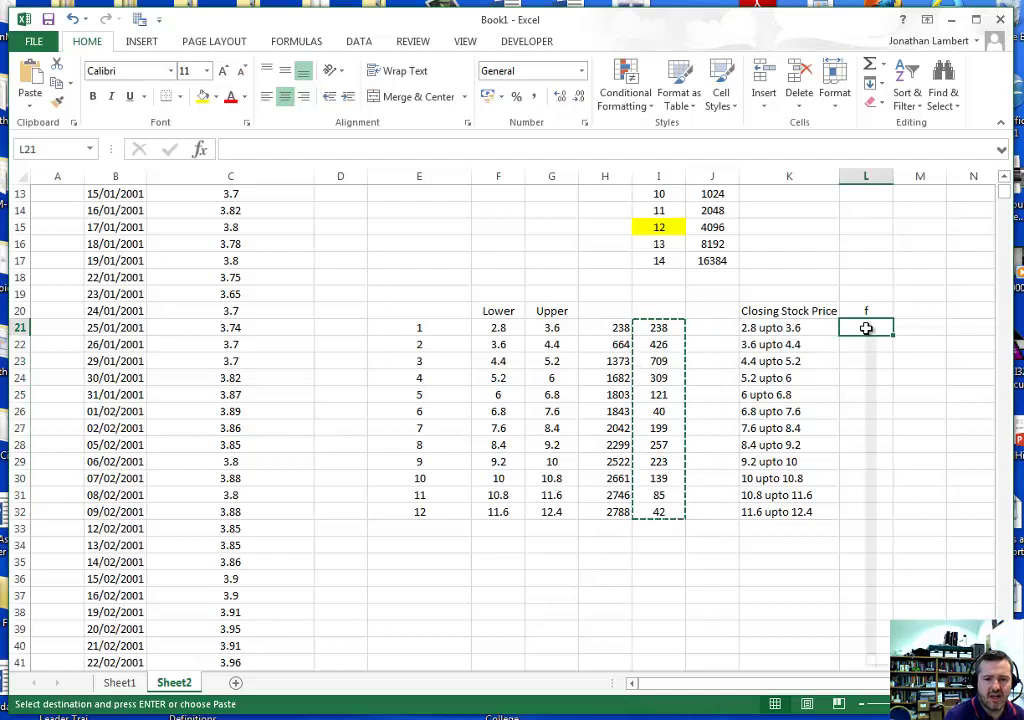
right_click(869, 335)
mouse_move(912, 426)
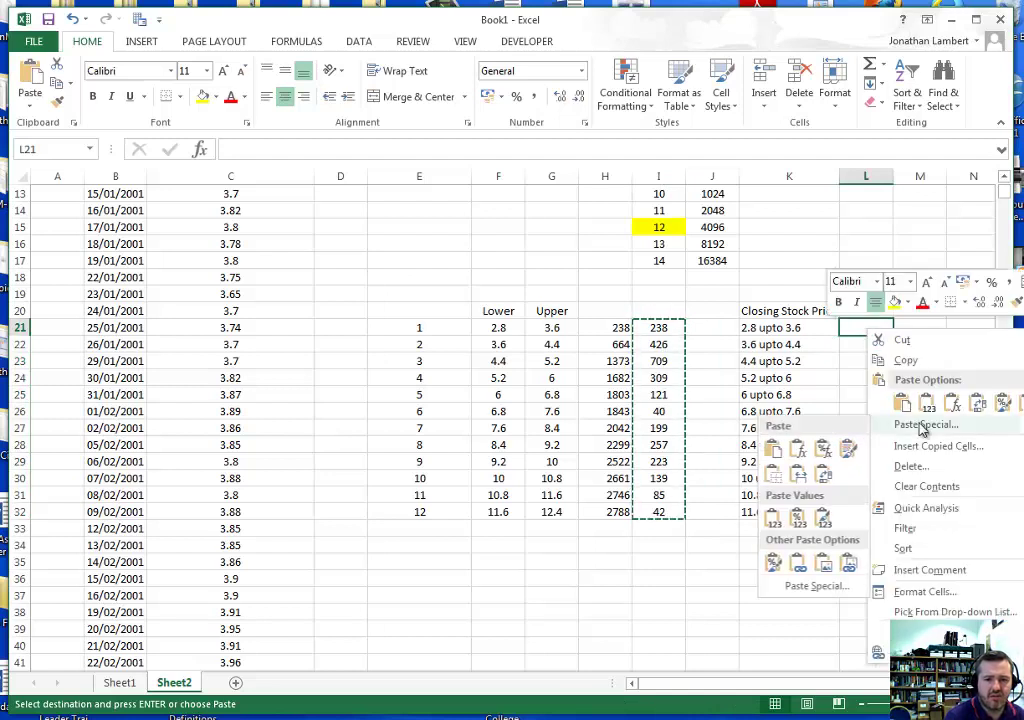
left_click(815, 586)
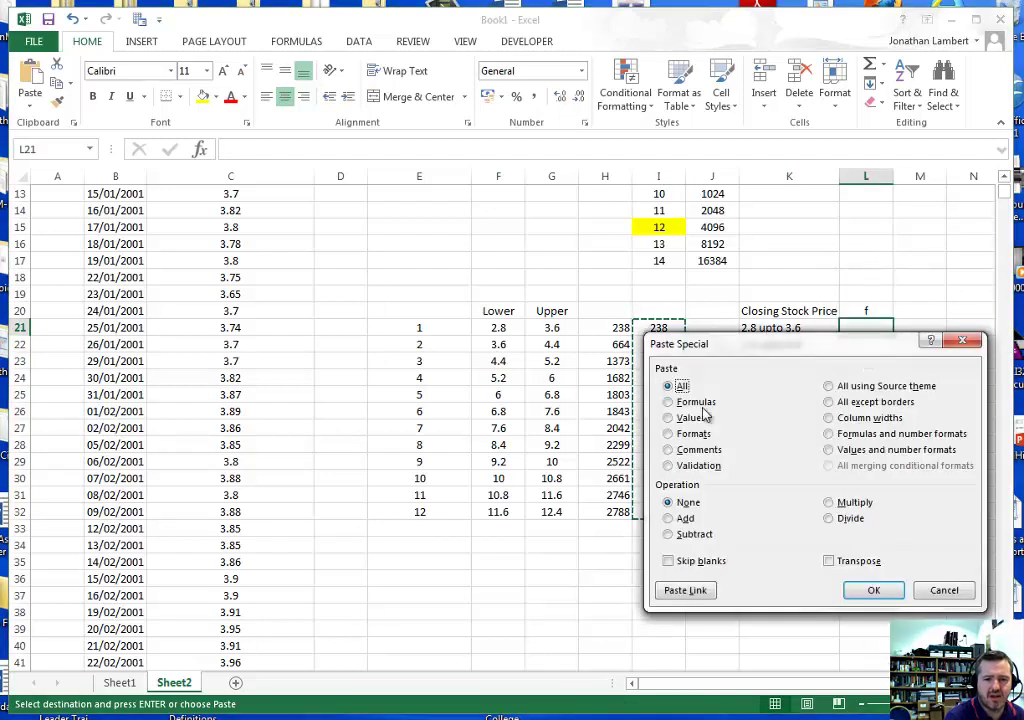
left_click(689, 419)
left_click(872, 592)
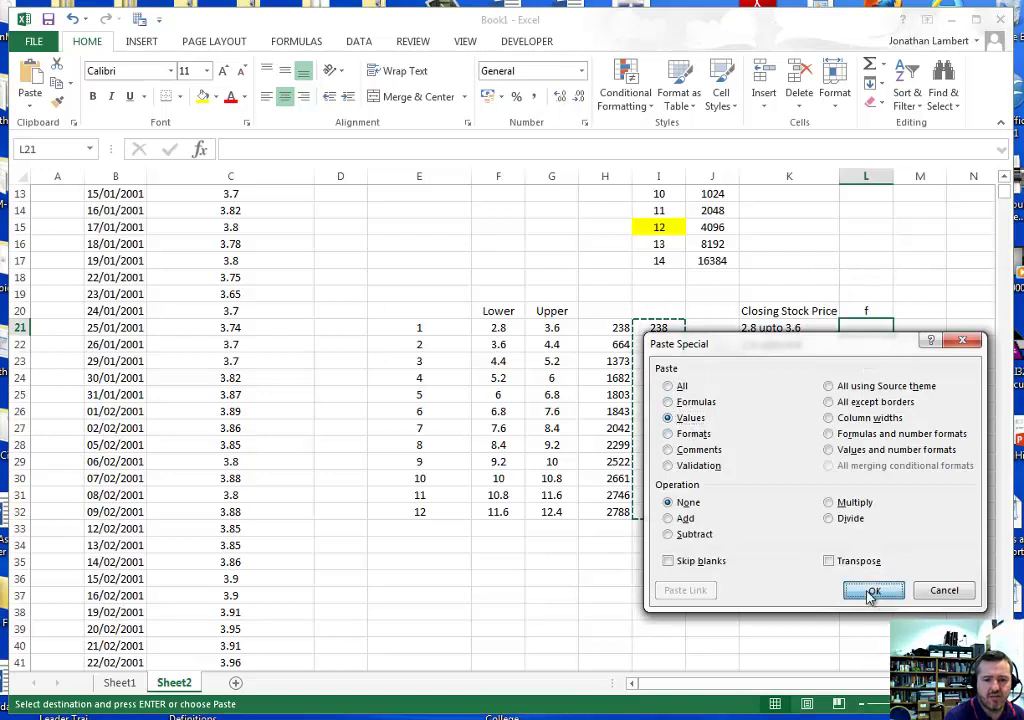
left_click(914, 310)
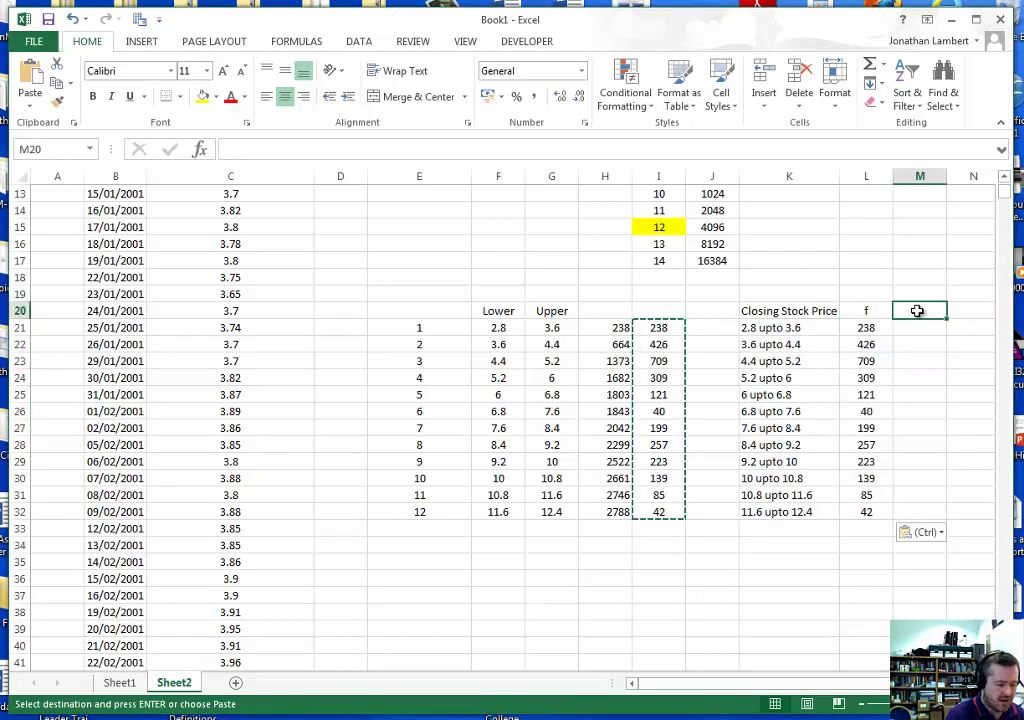
key("Escape")
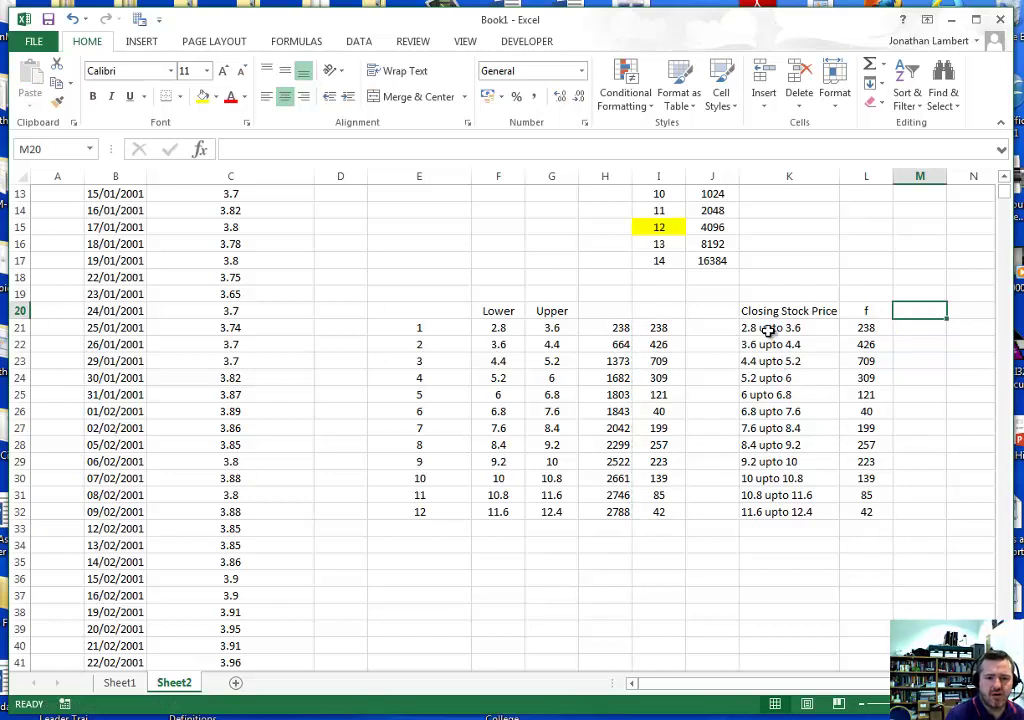
Step: Insert a 2-D clustered column chart from the class labels and frequencies in K21:L32
left_click_drag(768, 330, 857, 480)
left_click_drag(857, 502, 857, 512)
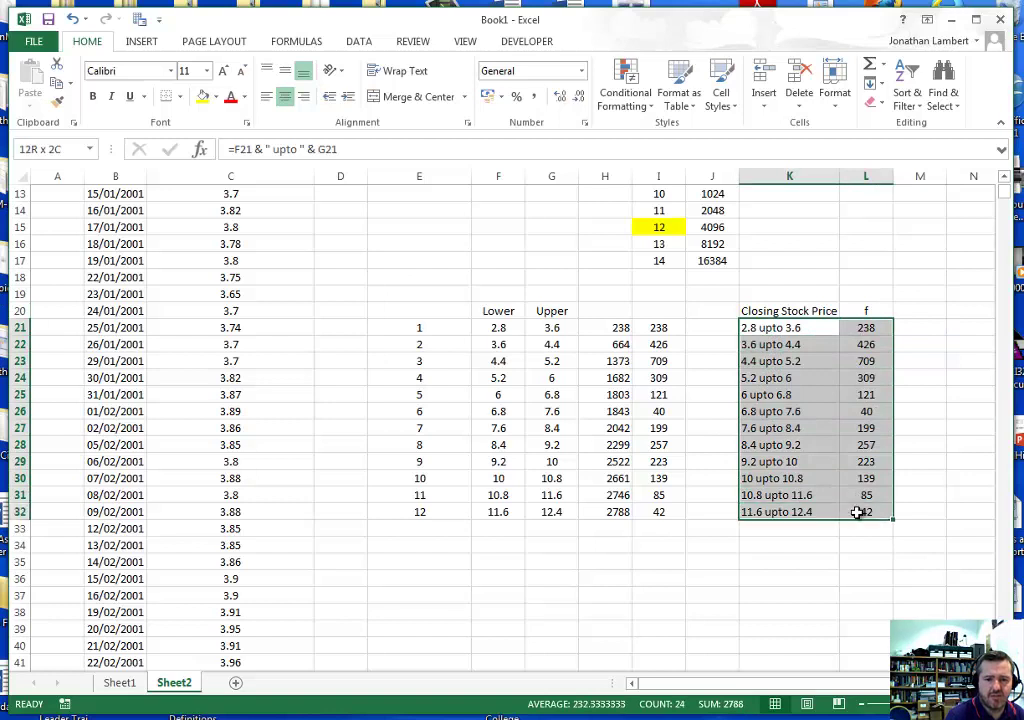
left_click(142, 43)
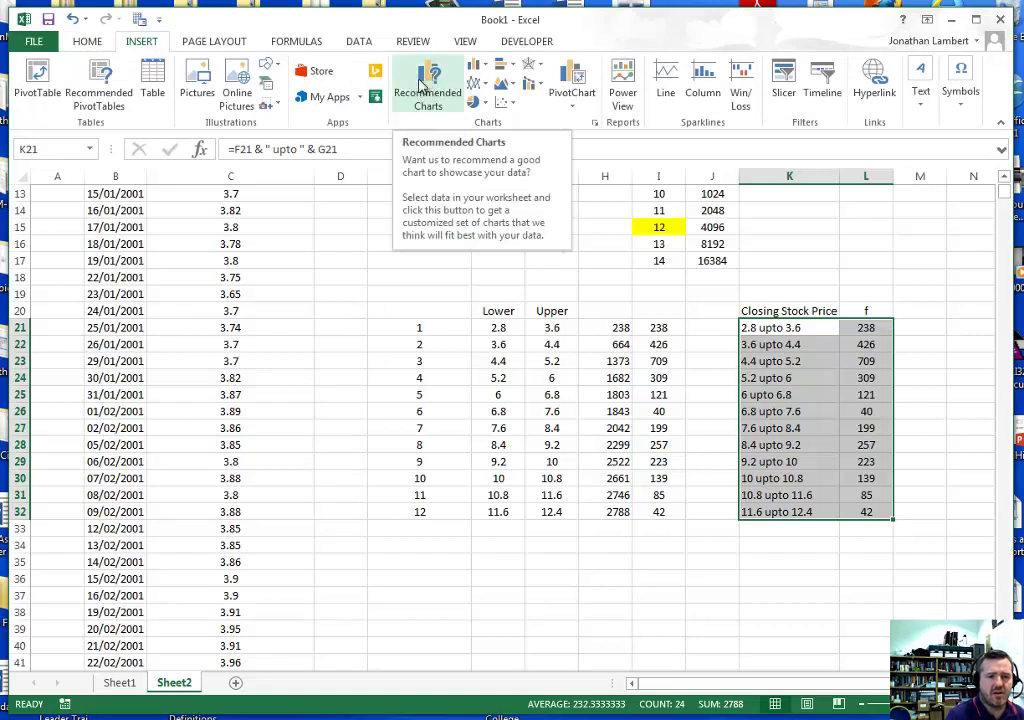
left_click(420, 83)
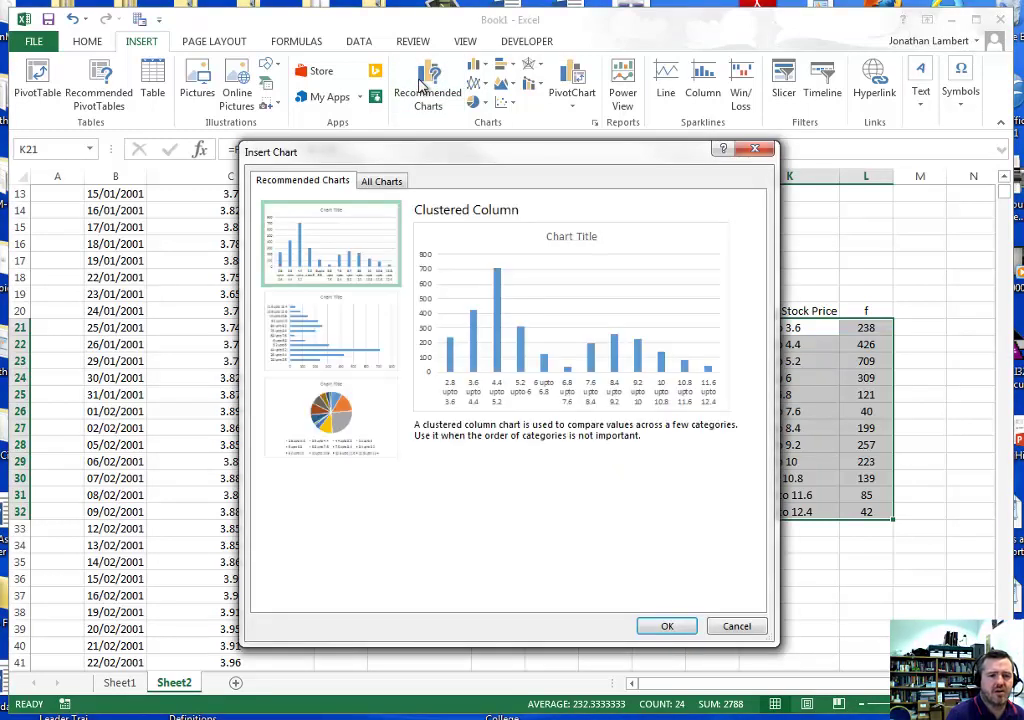
key("Escape")
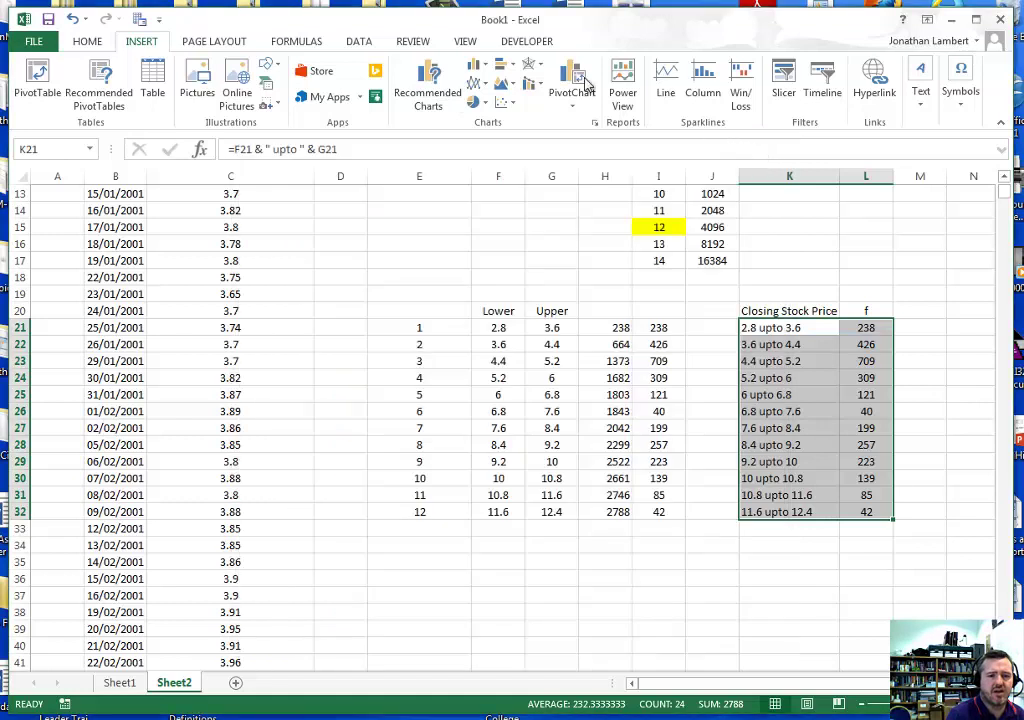
left_click(487, 71)
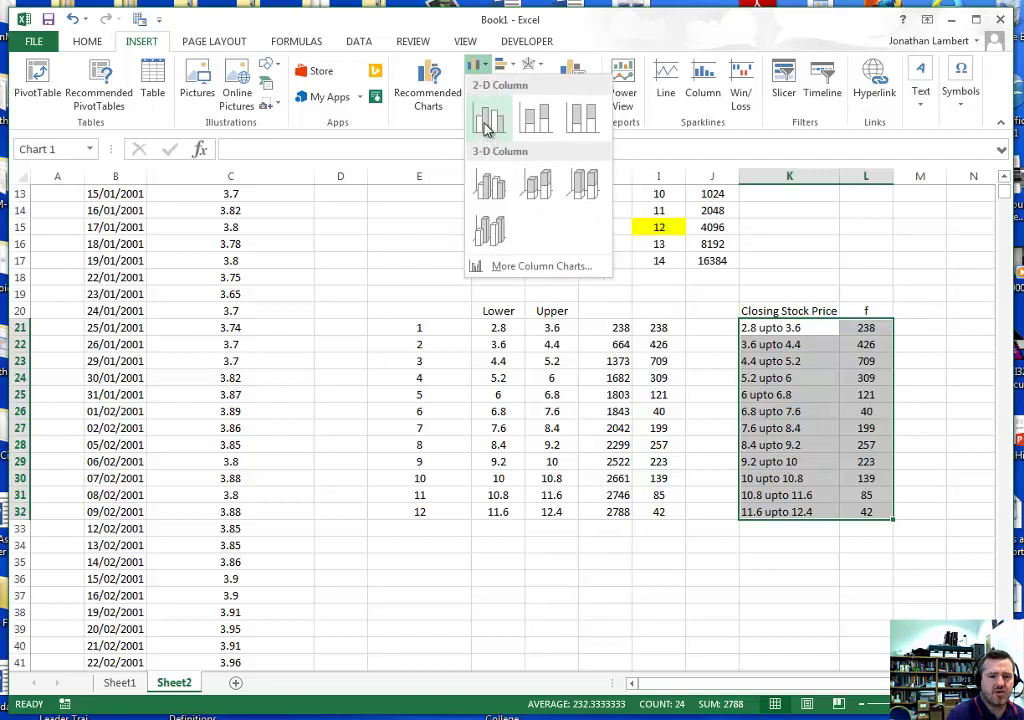
left_click(487, 135)
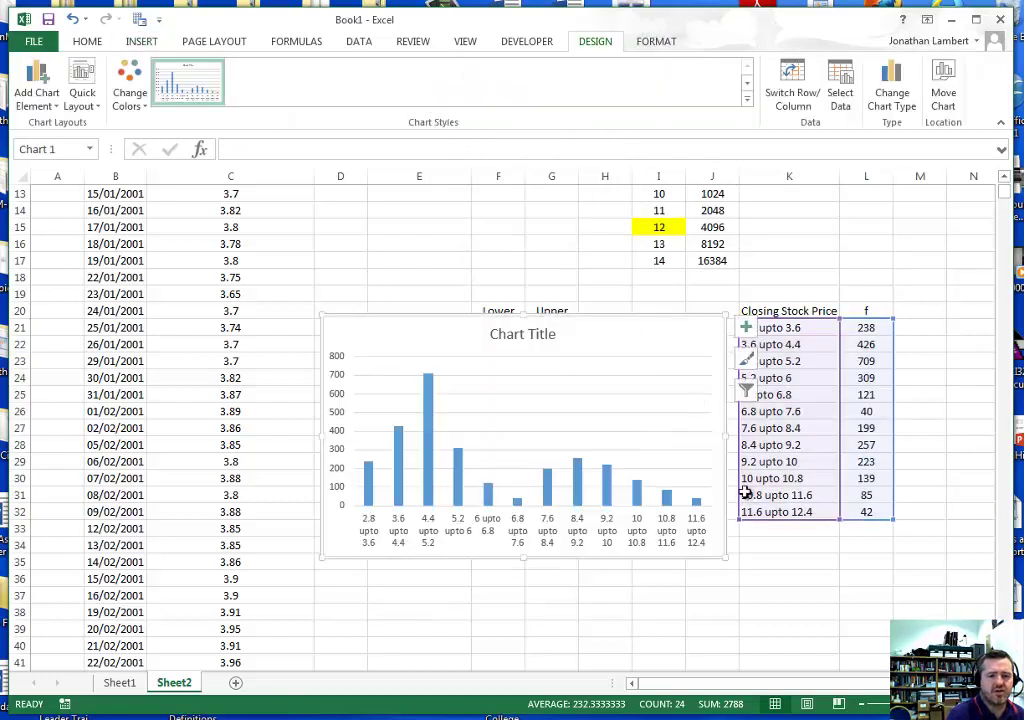
Step: Move the chart up and left, clear of the label and frequency table, and add axis titles to it
mouse_move(674, 338)
left_mouse_down()
mouse_move(628, 338)
mouse_move(654, 386)
mouse_move(651, 286)
left_mouse_up()
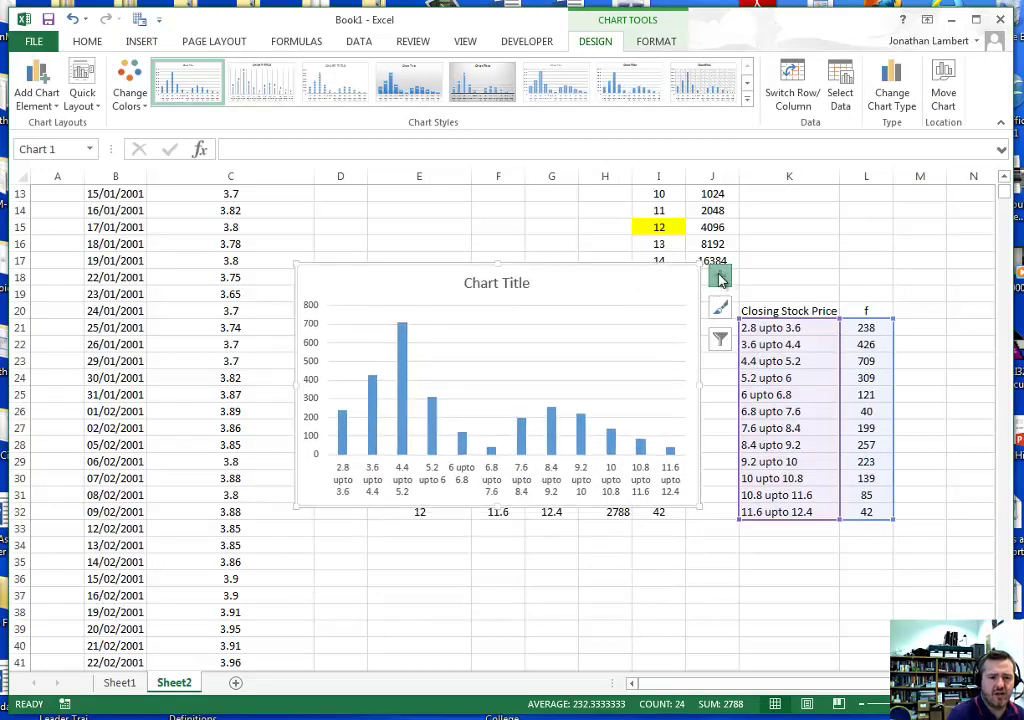
left_click(721, 277)
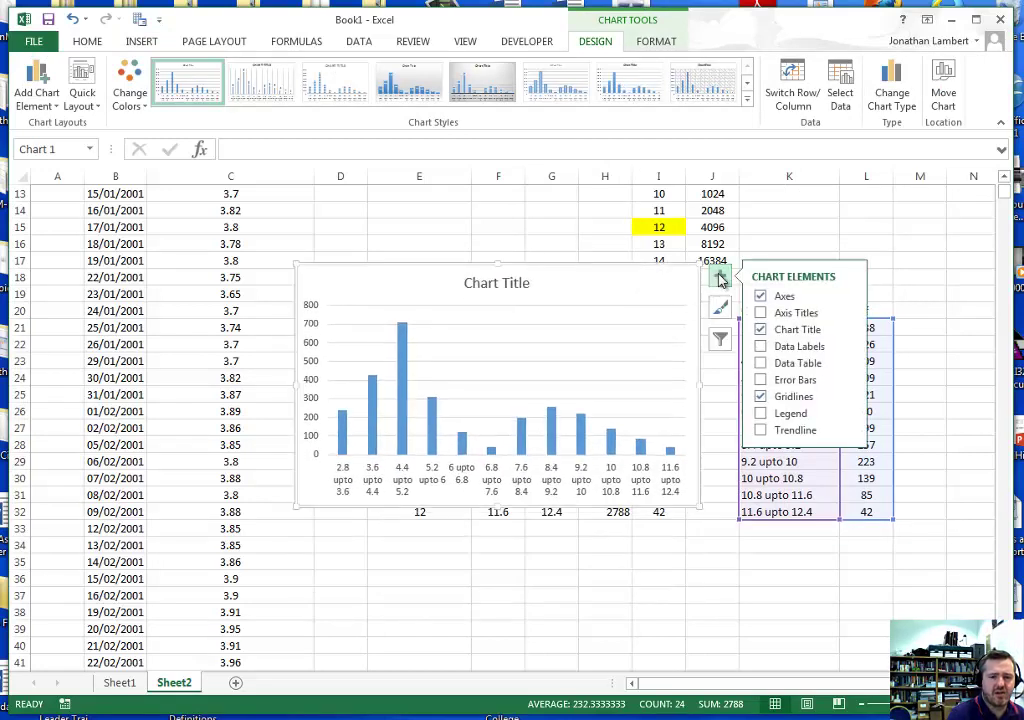
left_click(762, 314)
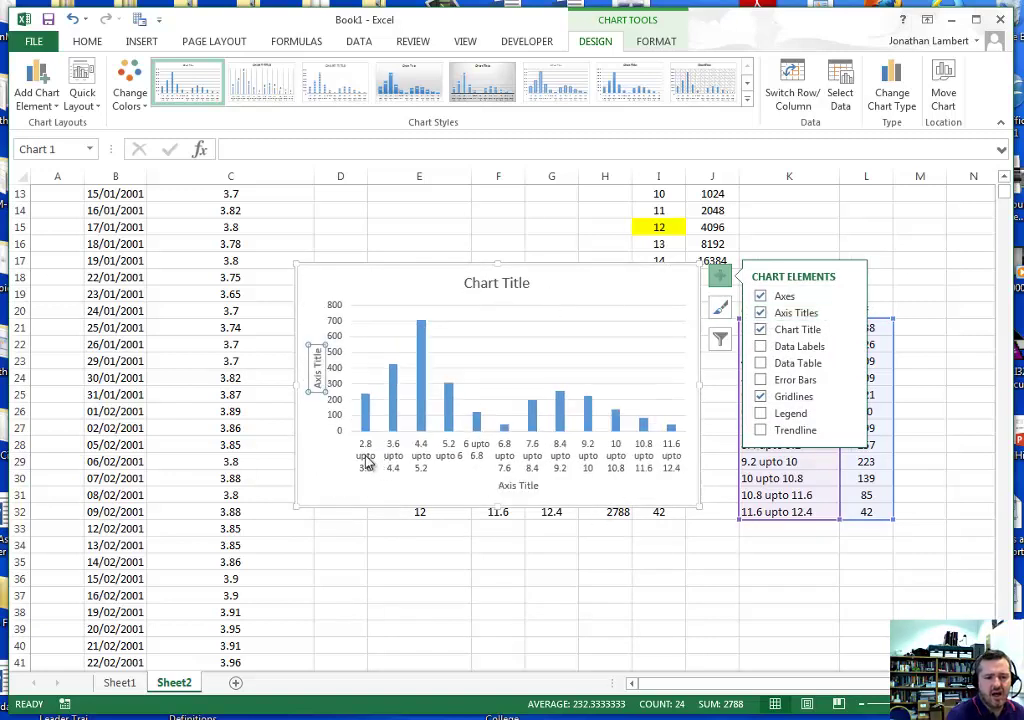
Step: Rotate the chart's horizontal axis labels to a custom angle of -50°
left_click(366, 460)
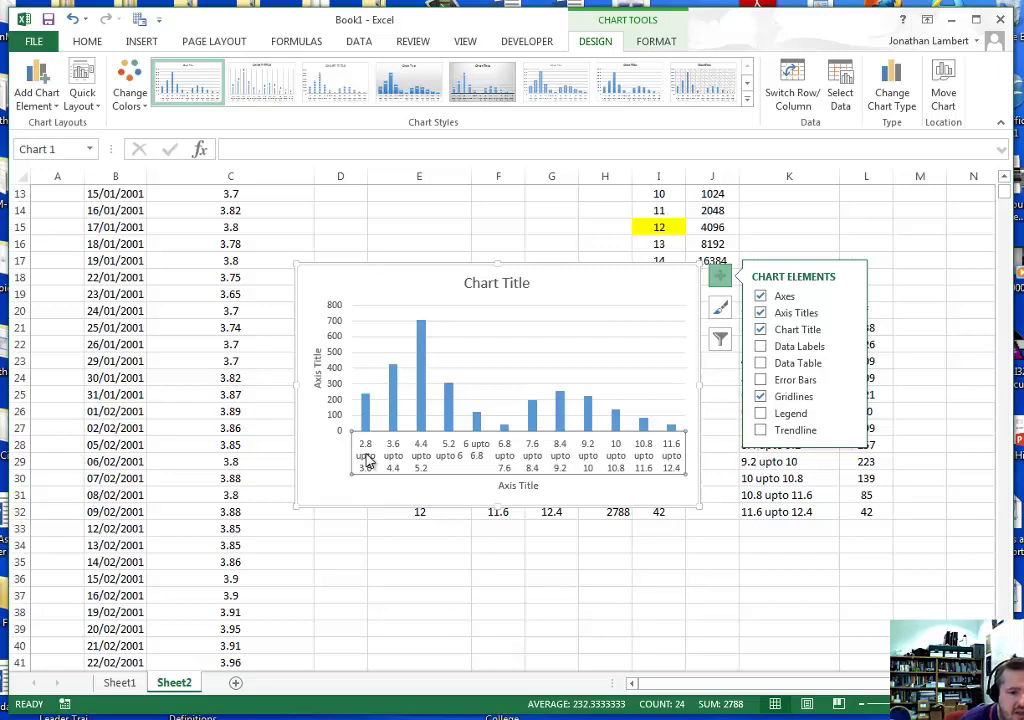
right_click(368, 460)
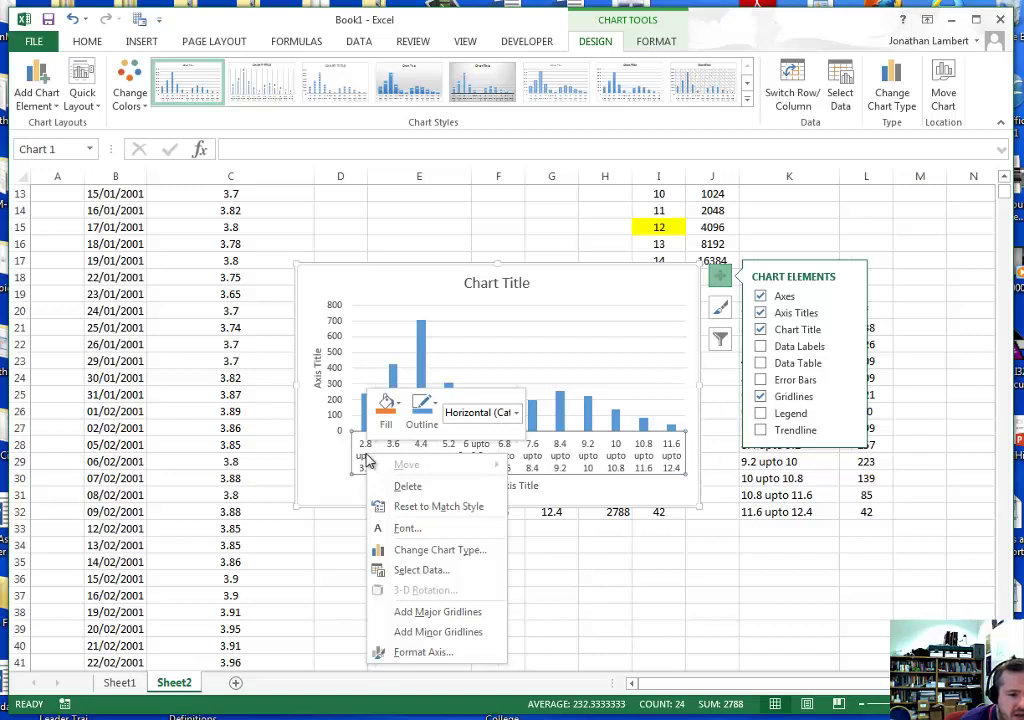
left_click(447, 655)
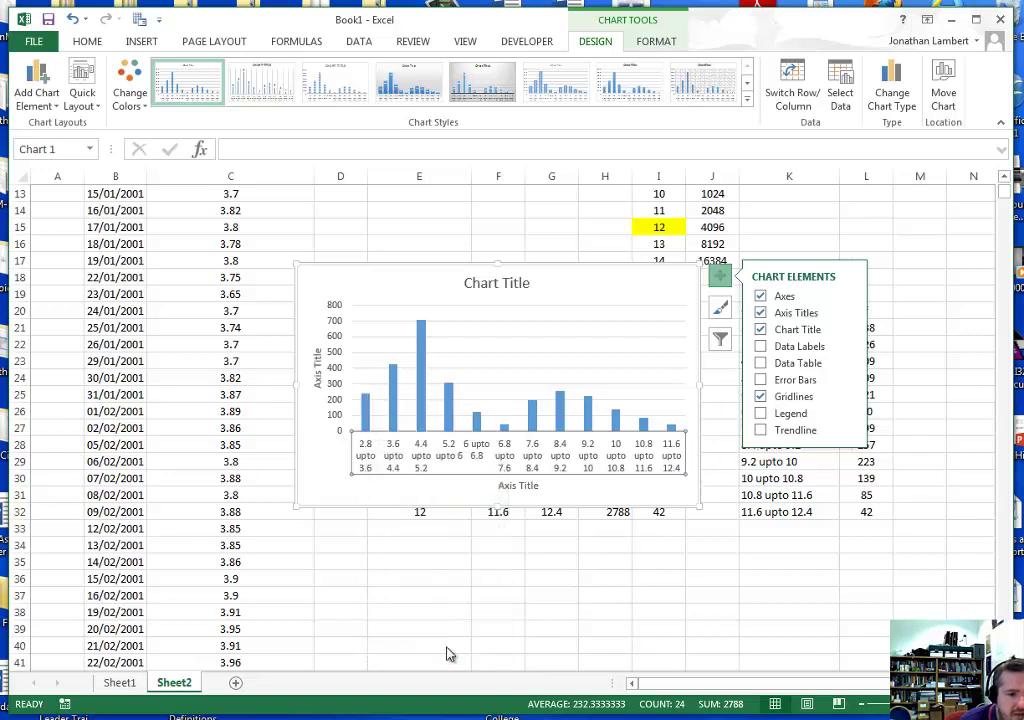
key("Escape")
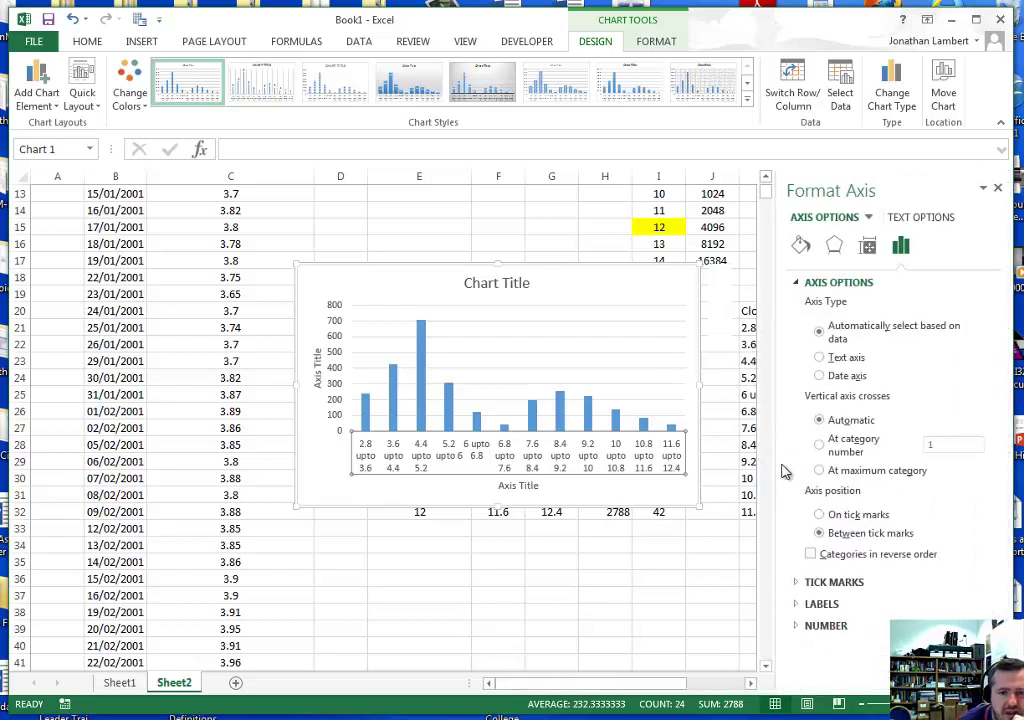
left_click(720, 276)
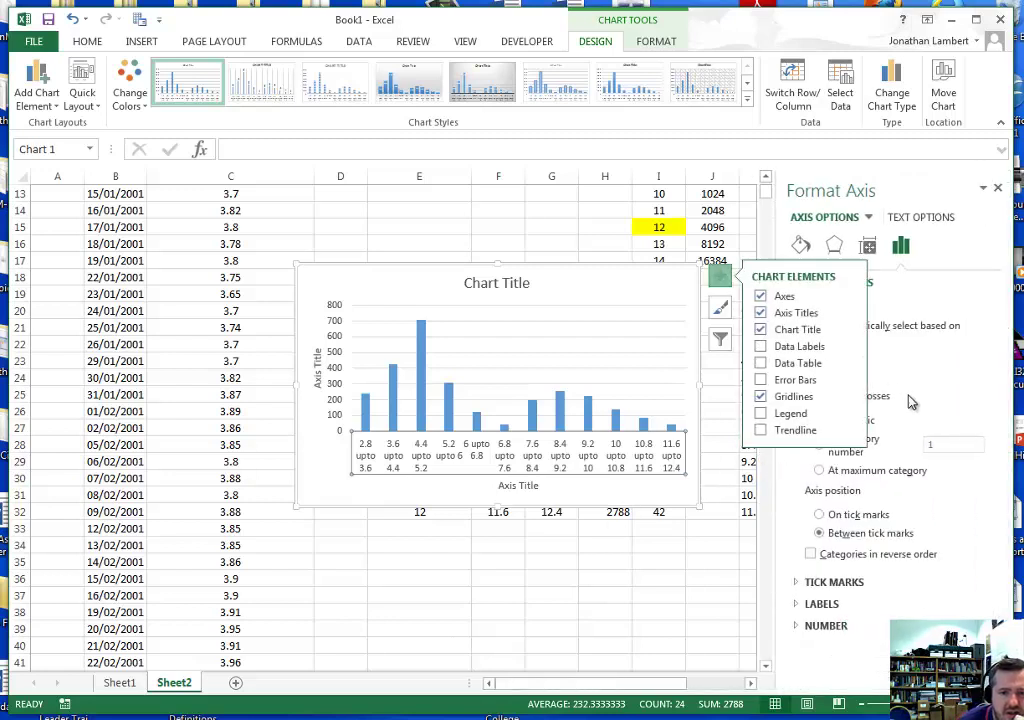
left_click(869, 249)
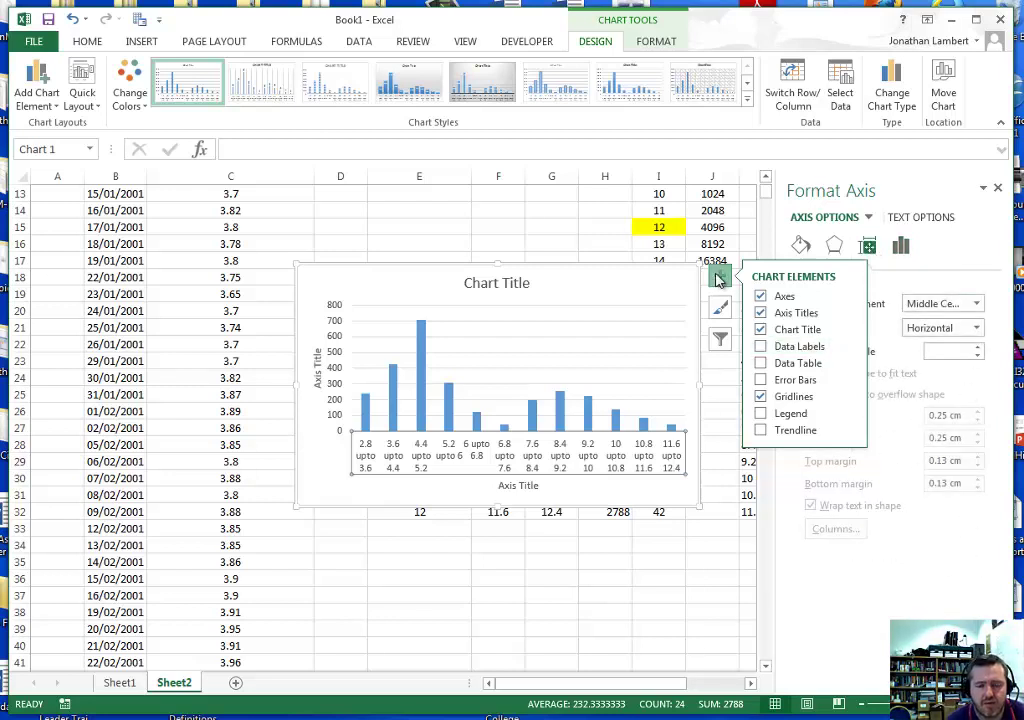
left_click(718, 279)
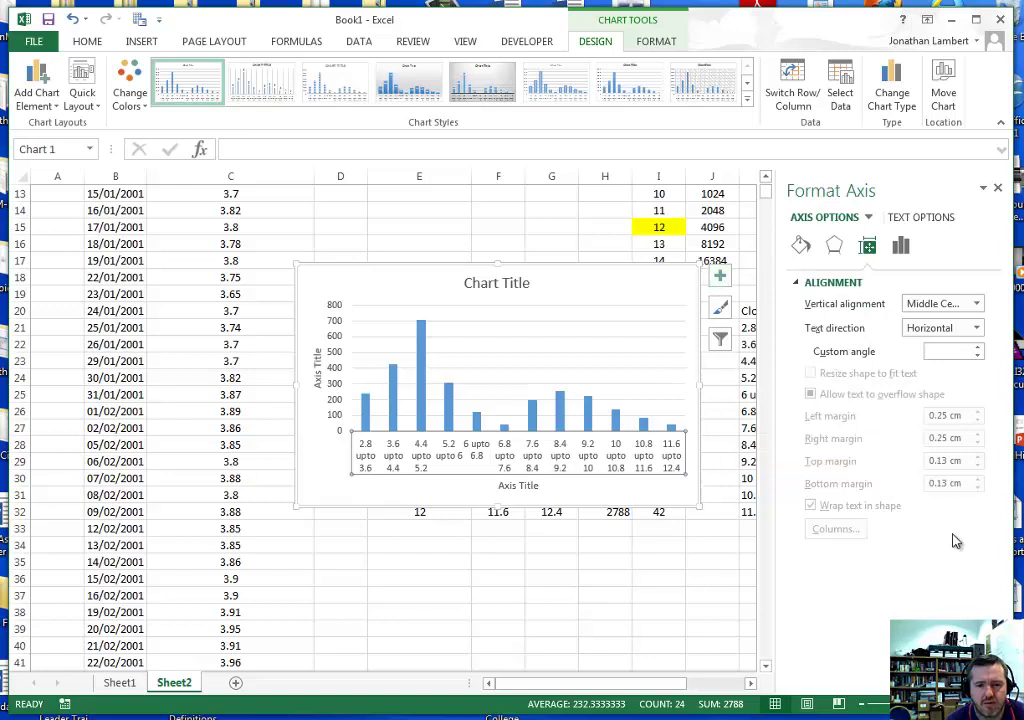
left_click(977, 355)
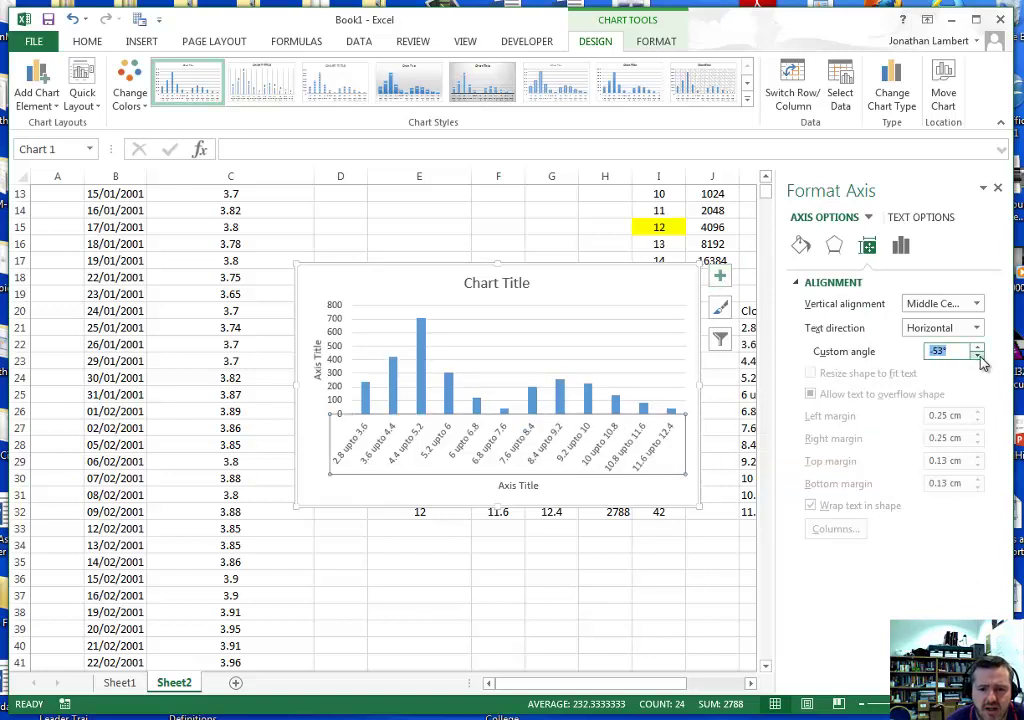
left_click(977, 355)
left_click(977, 349)
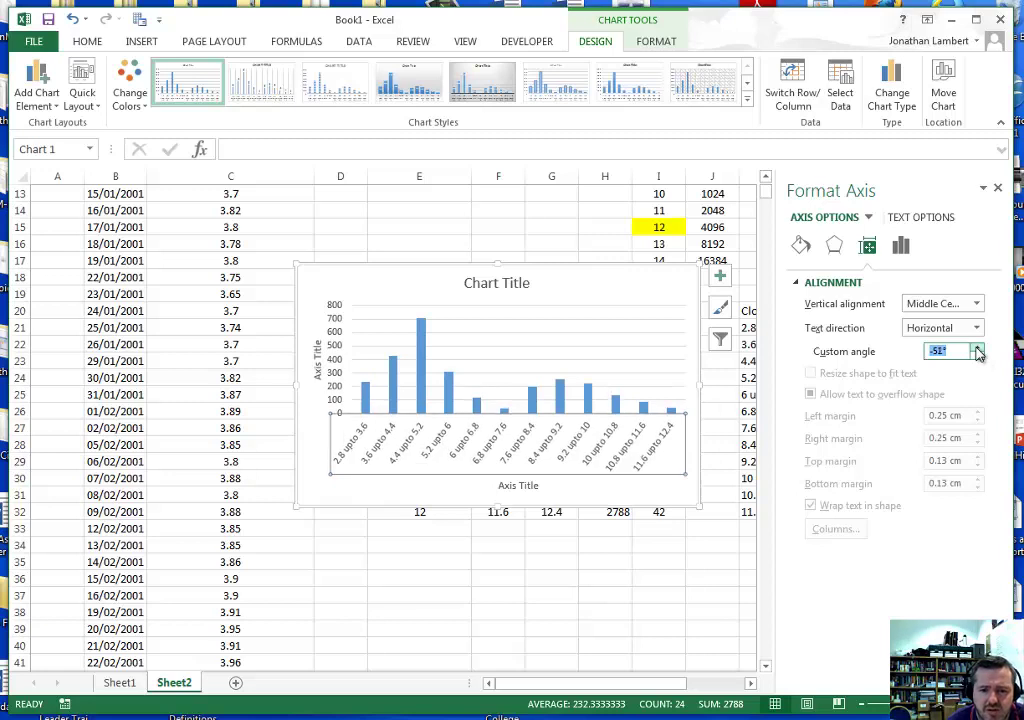
left_click(977, 349)
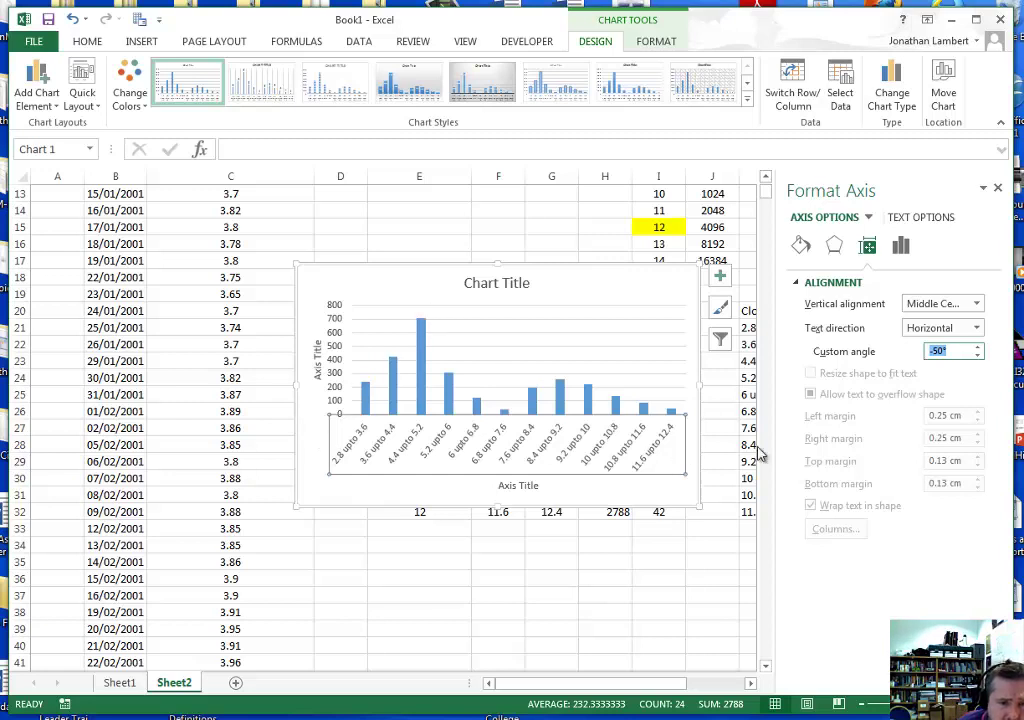
Step: Set the column series' gap width to 0% and vary its fill colours by point, then close the formatting options
left_click(368, 404)
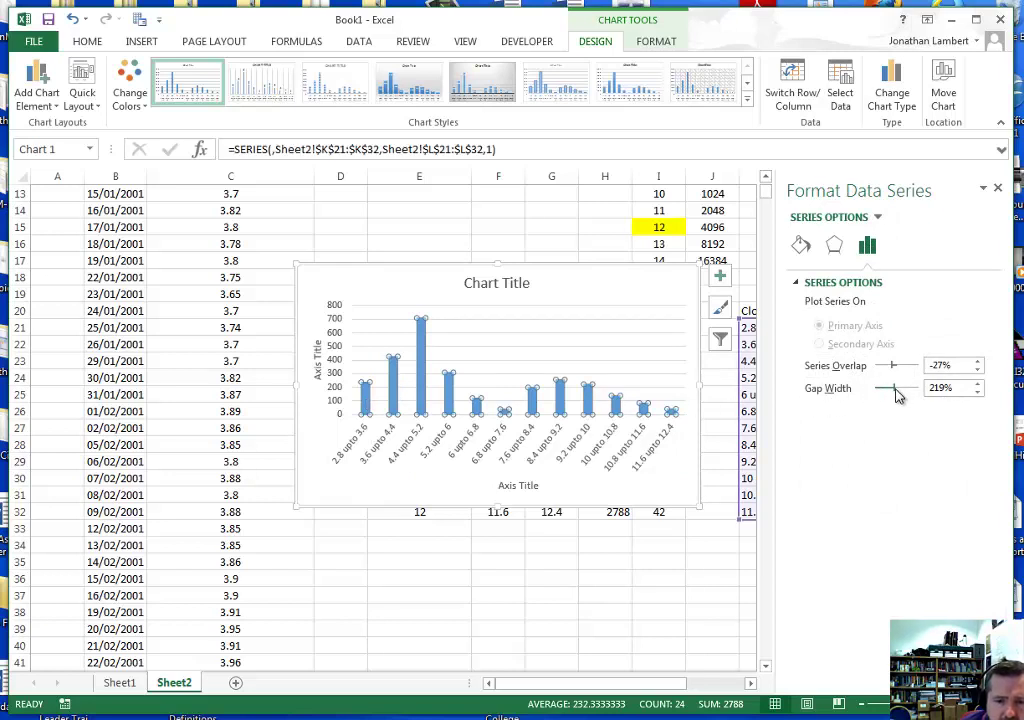
left_click_drag(897, 393, 877, 389)
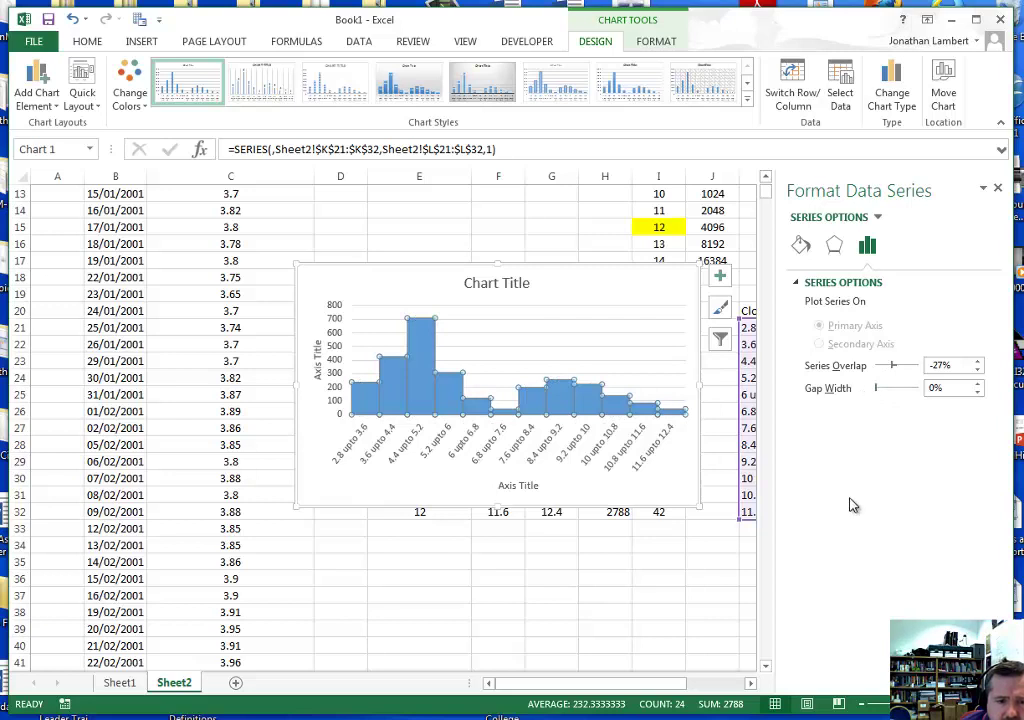
left_click(800, 245)
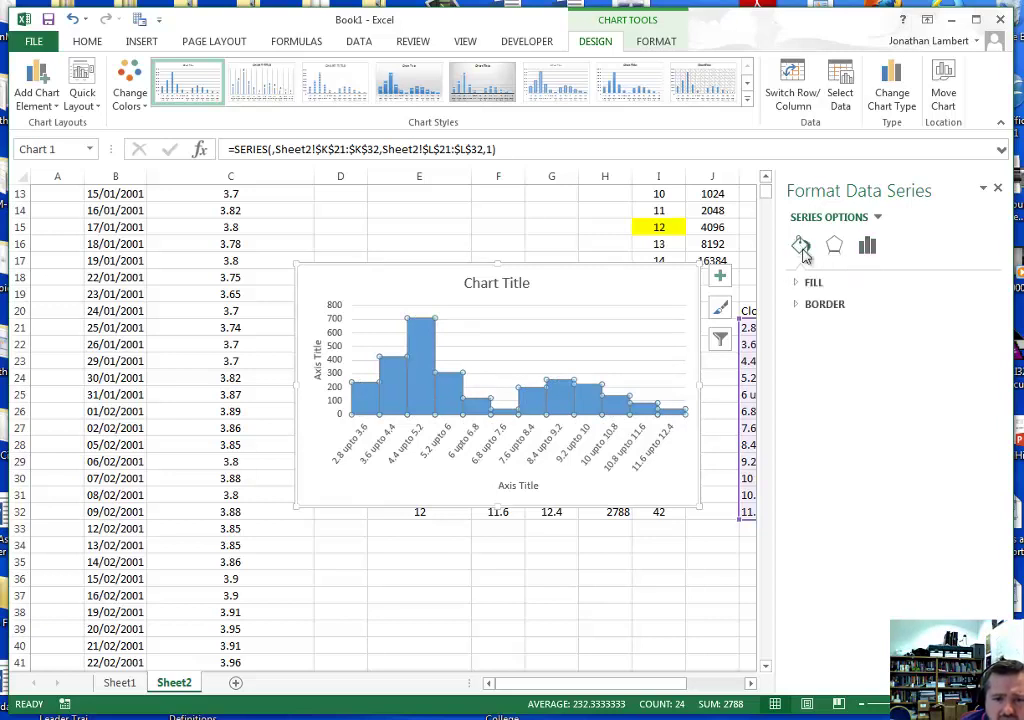
left_click(803, 282)
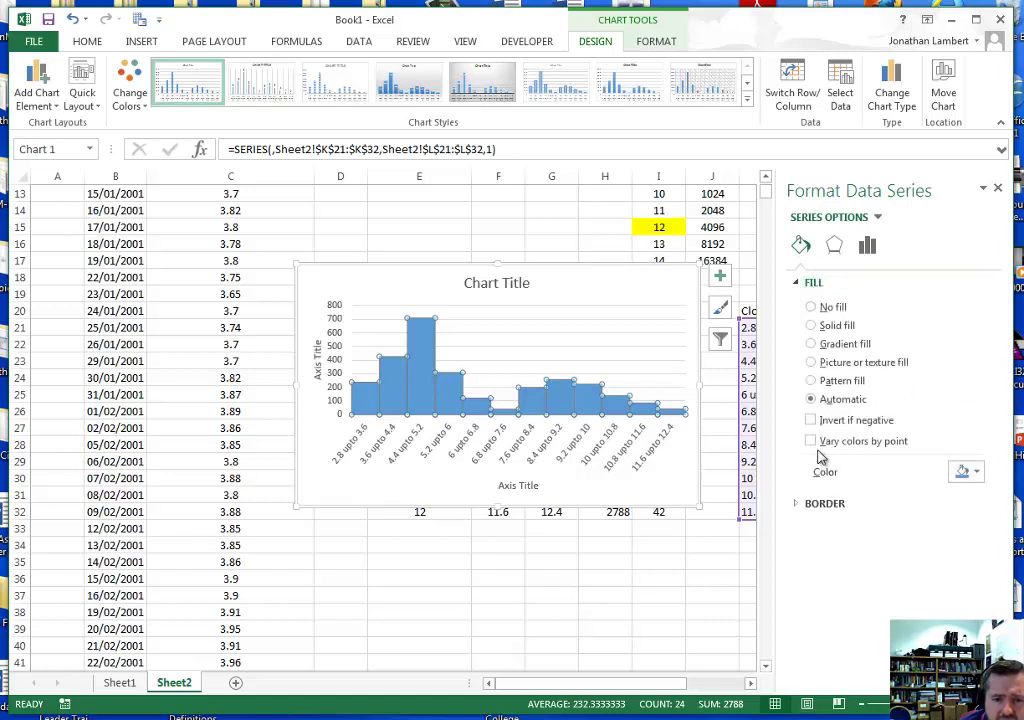
left_click(812, 441)
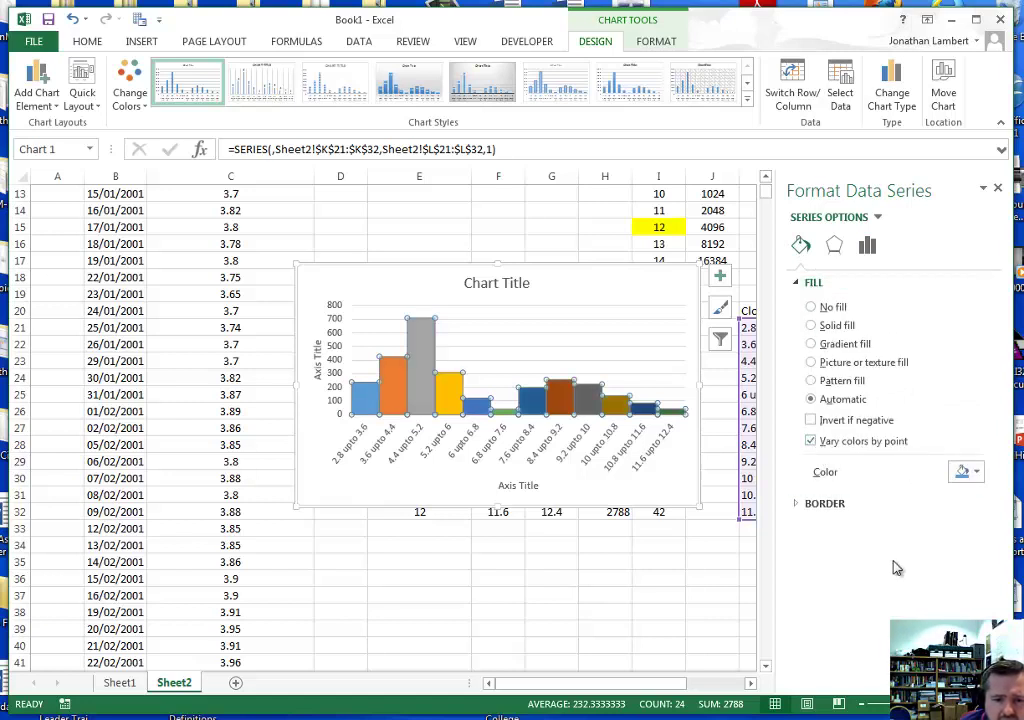
left_click(673, 592)
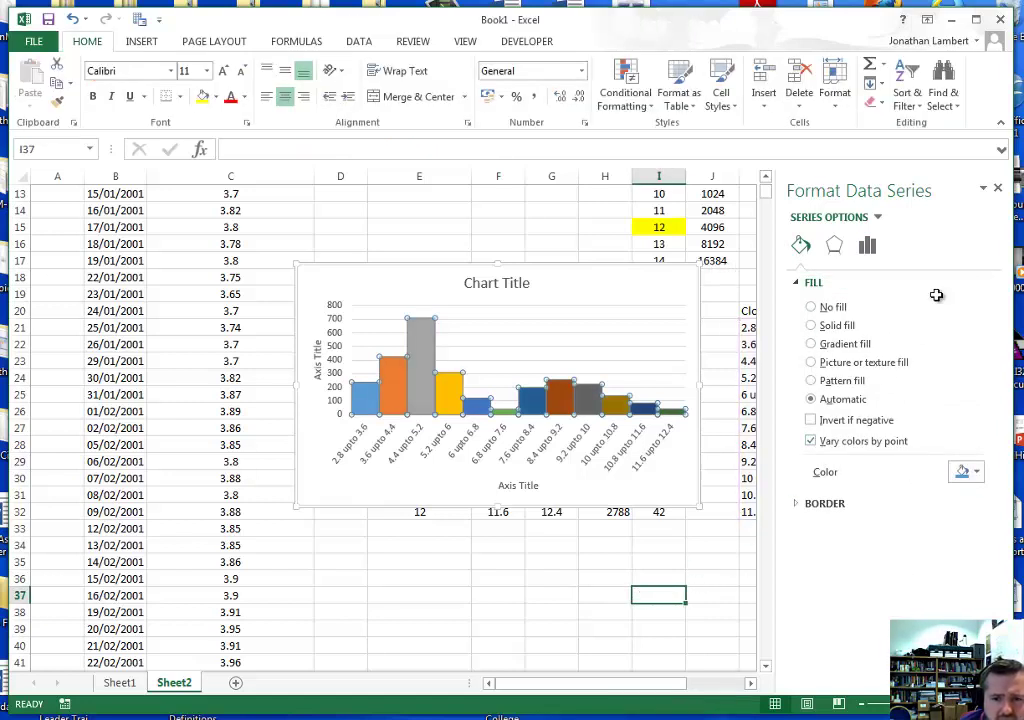
left_click(998, 190)
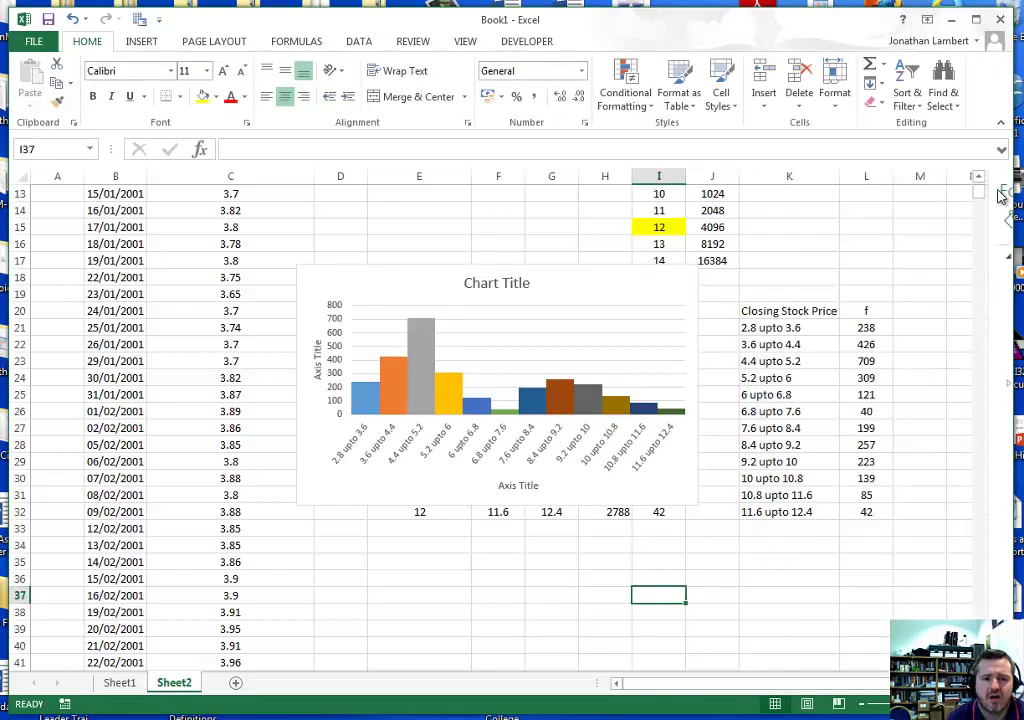